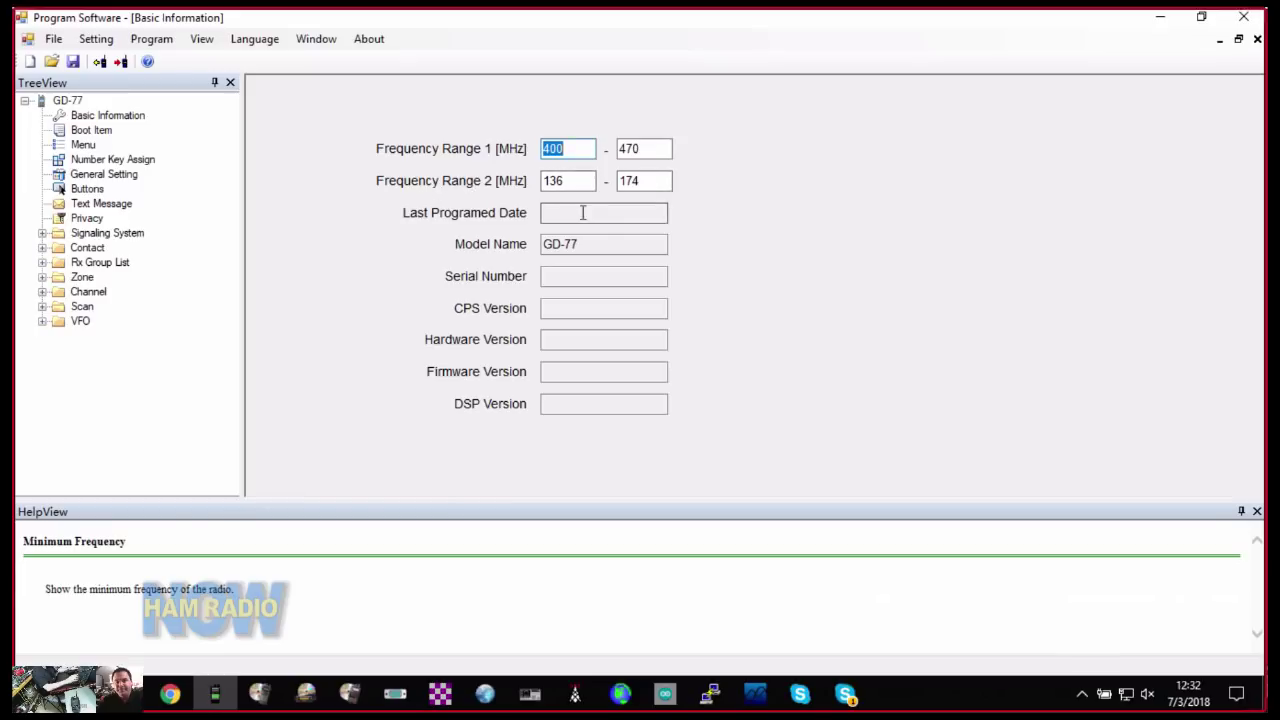
View the Boot Item intro screen settings and open the radio's Menu settings.
click(88, 131)
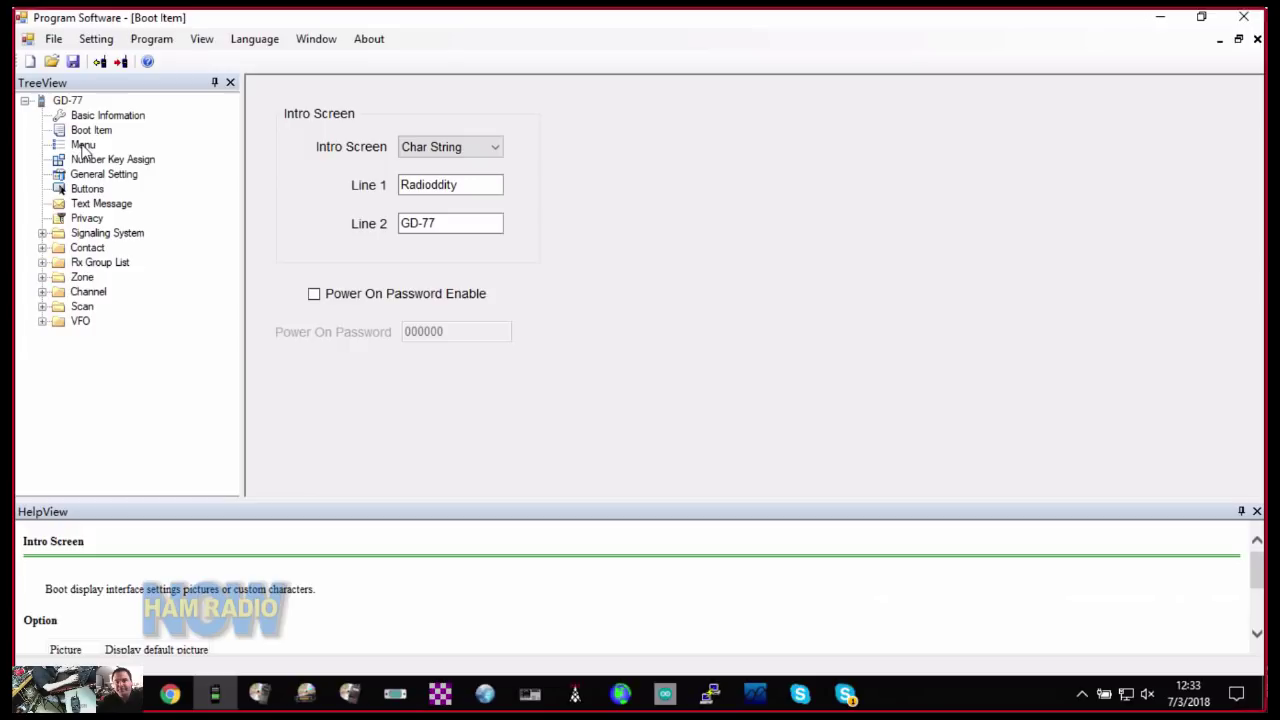
click(83, 146)
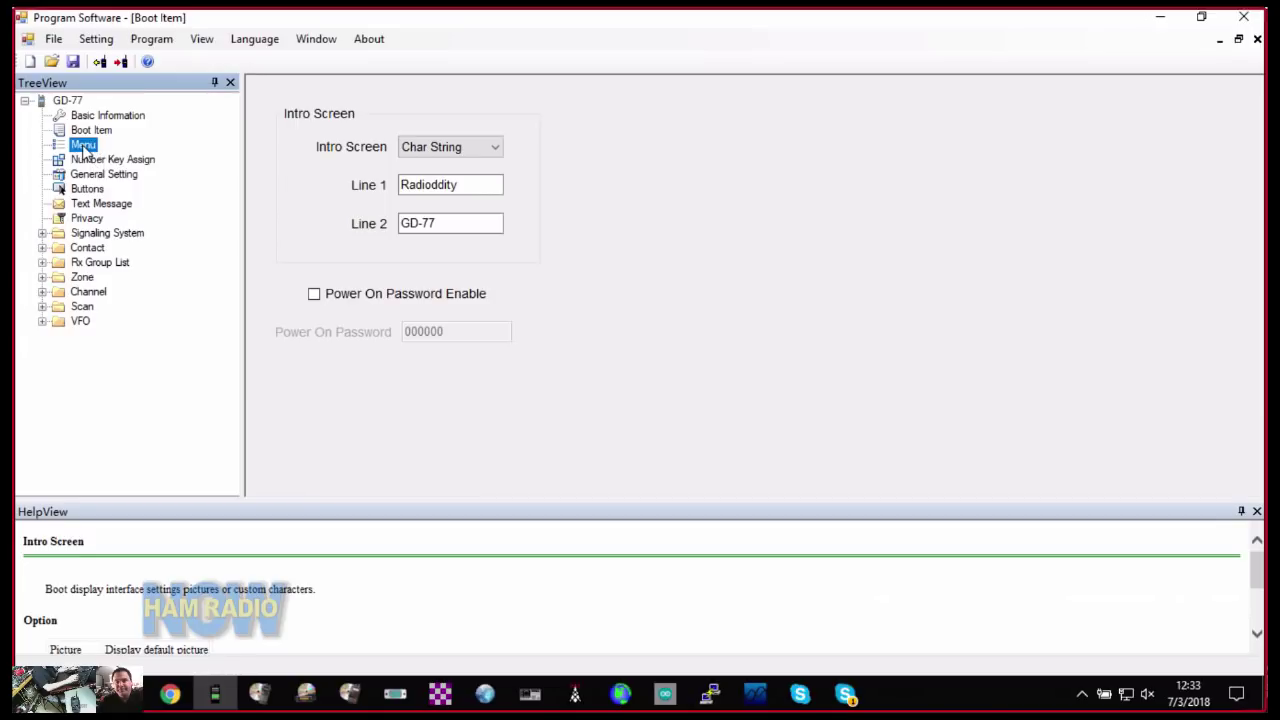
click(84, 146)
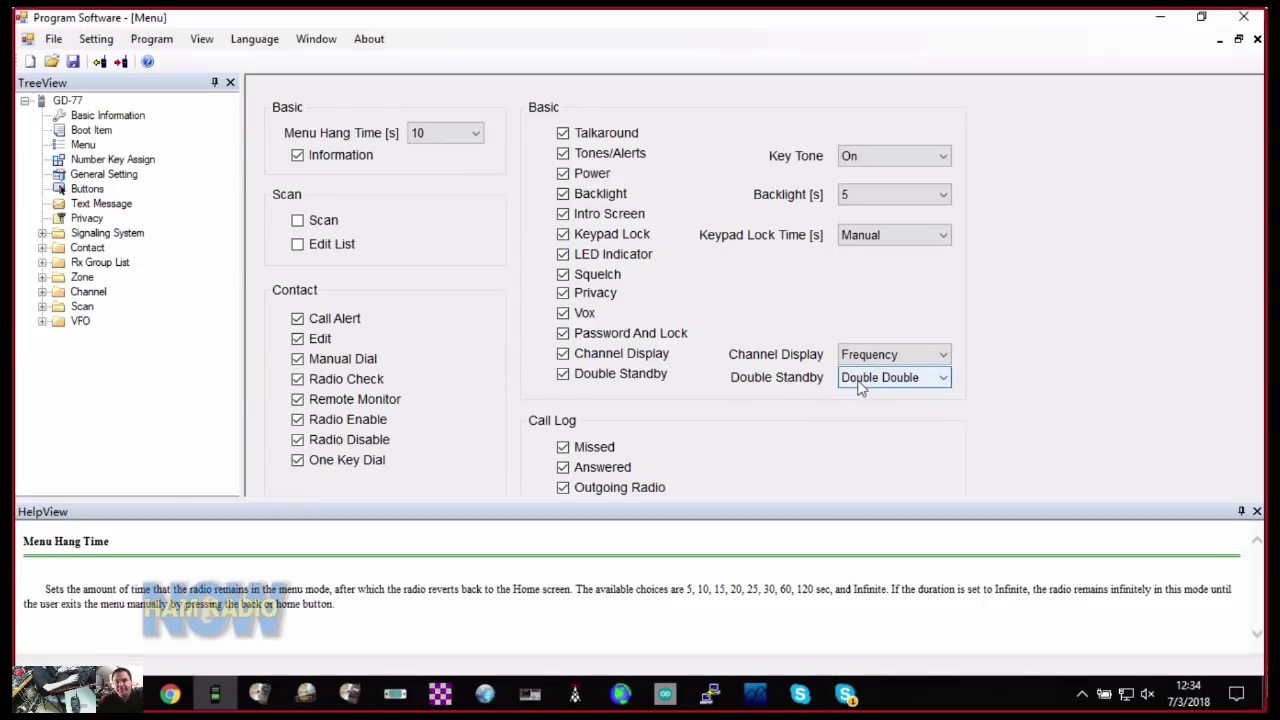
Examine the available Double Standby options in the Menu settings, keeping the current selection.
click(855, 388)
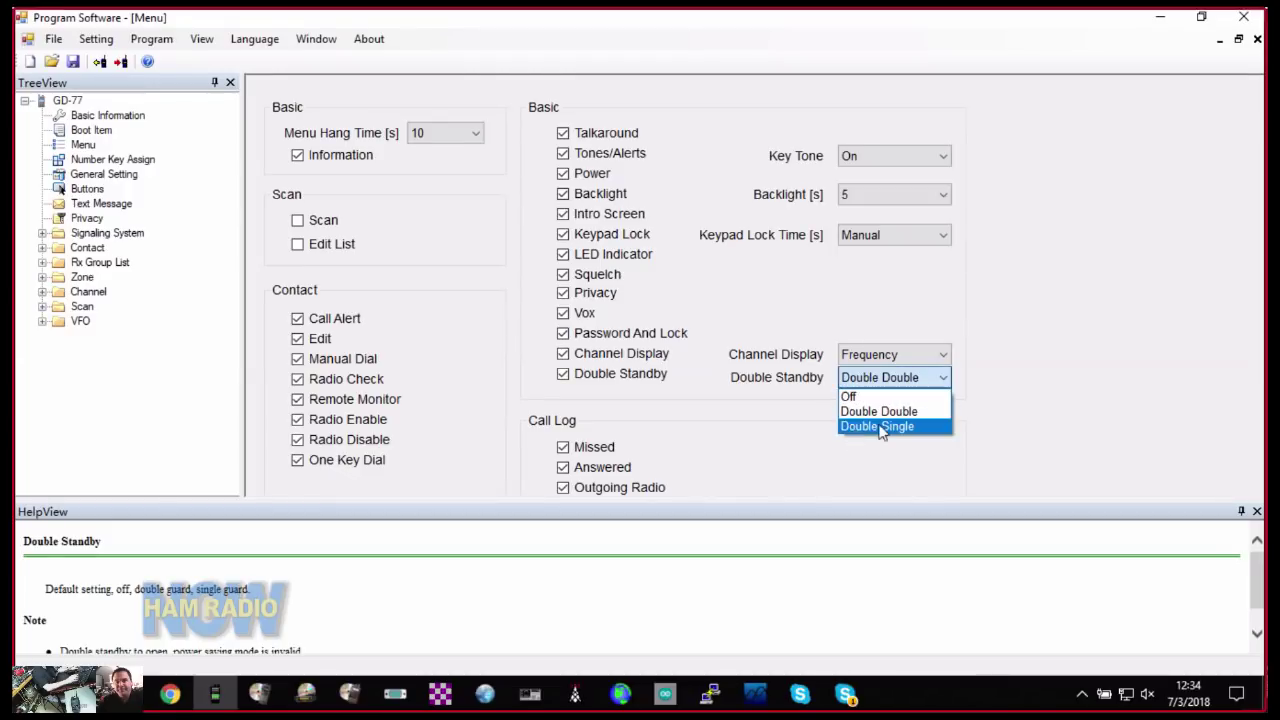
click(765, 436)
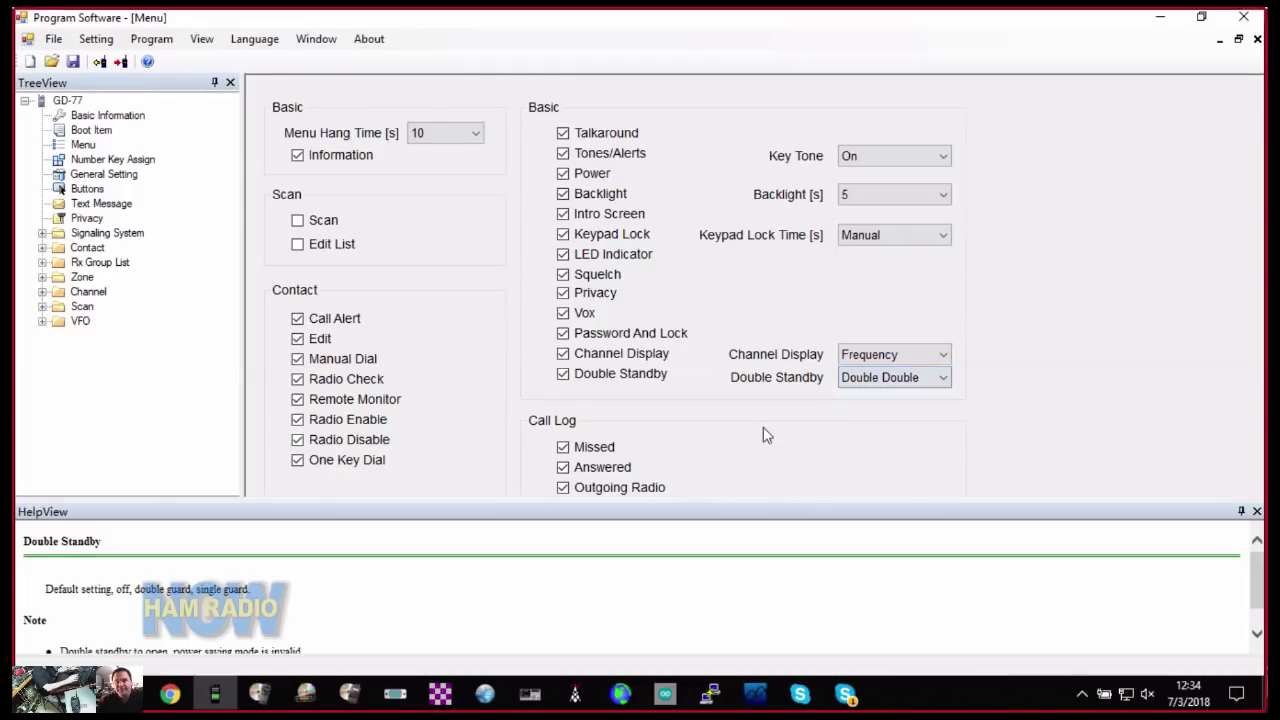
click(846, 383)
click(764, 424)
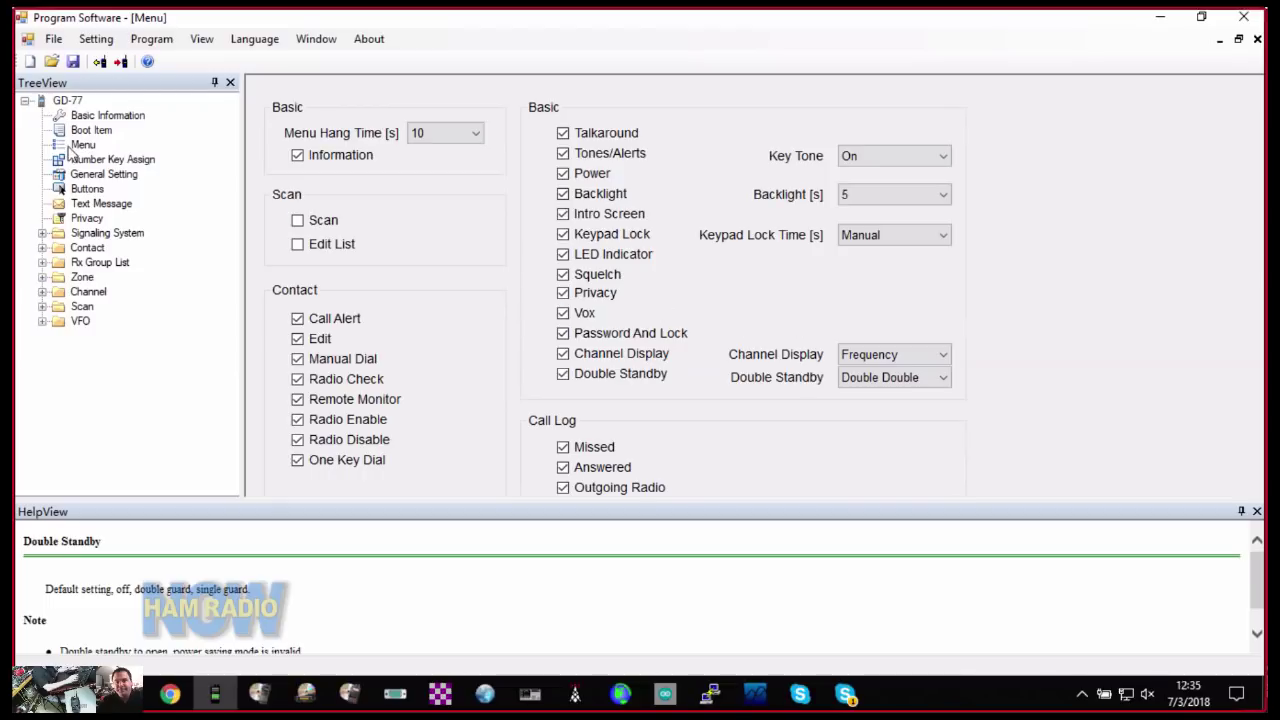
Review the number key assignments and the General Setting page, including the Radio Name, Radio ID and scan settings.
click(84, 162)
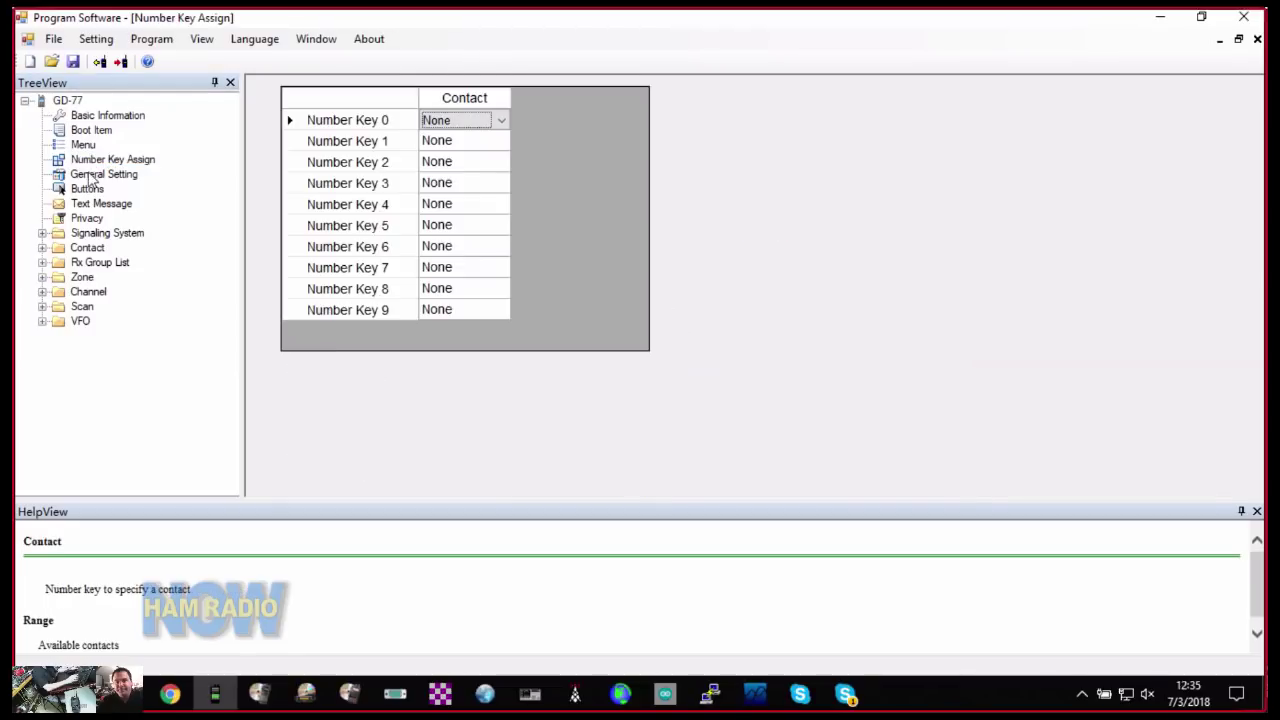
click(93, 176)
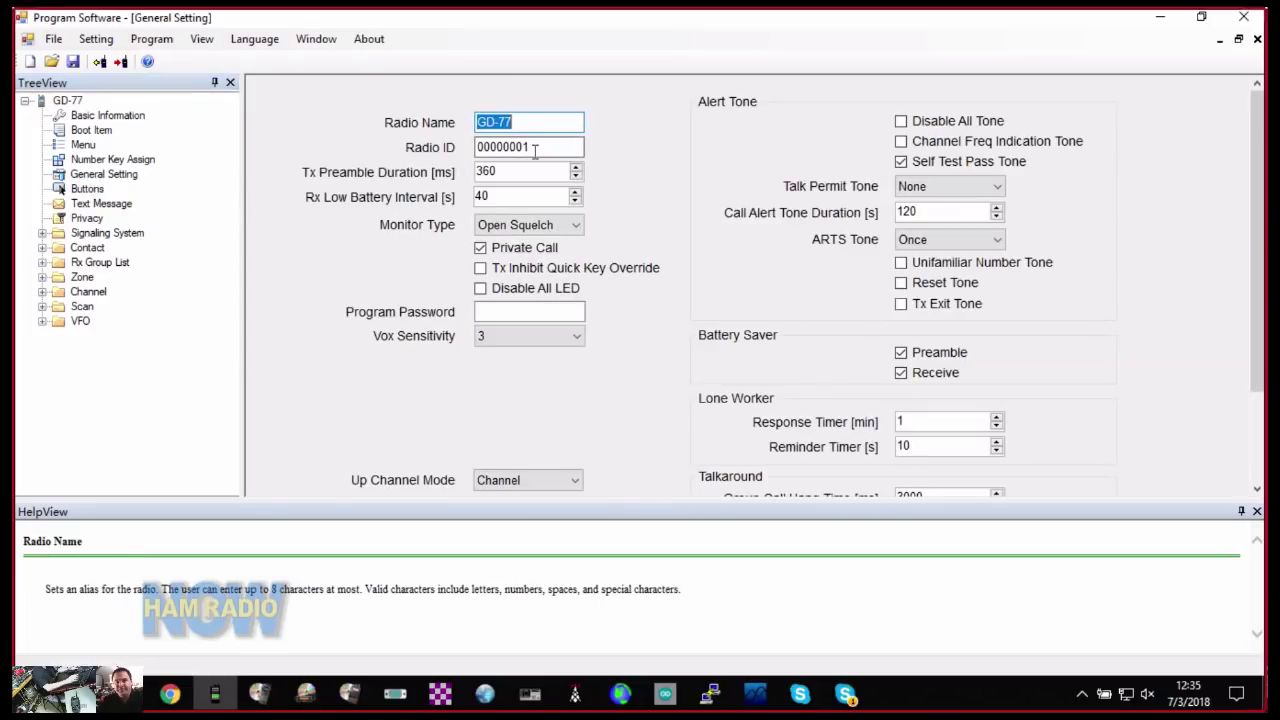
drag(566, 147, 483, 160)
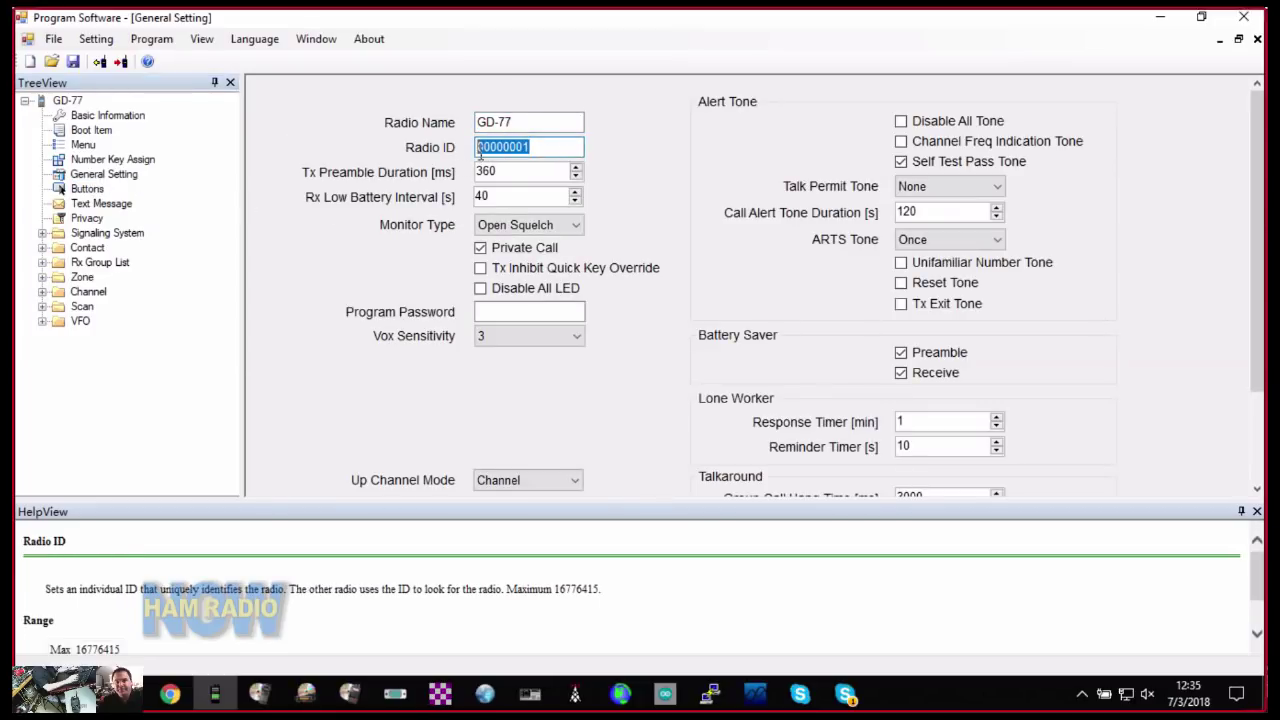
click(541, 121)
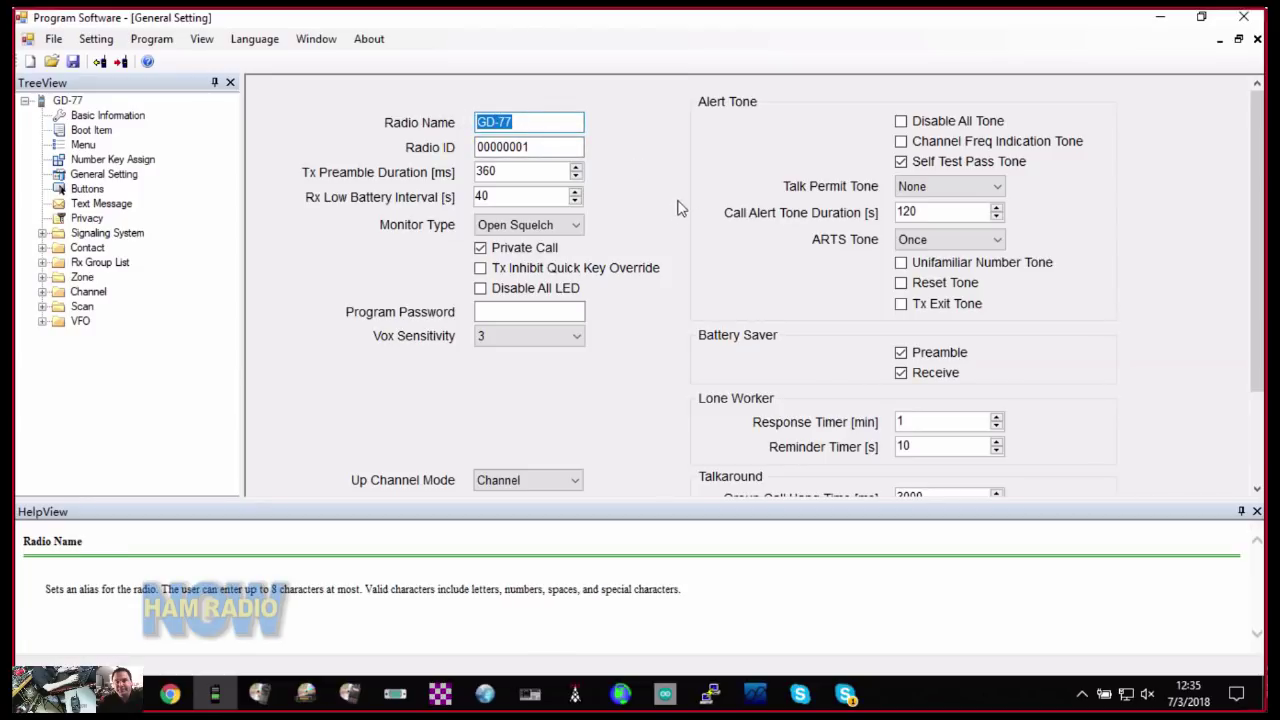
scroll(737, 294, down, 1)
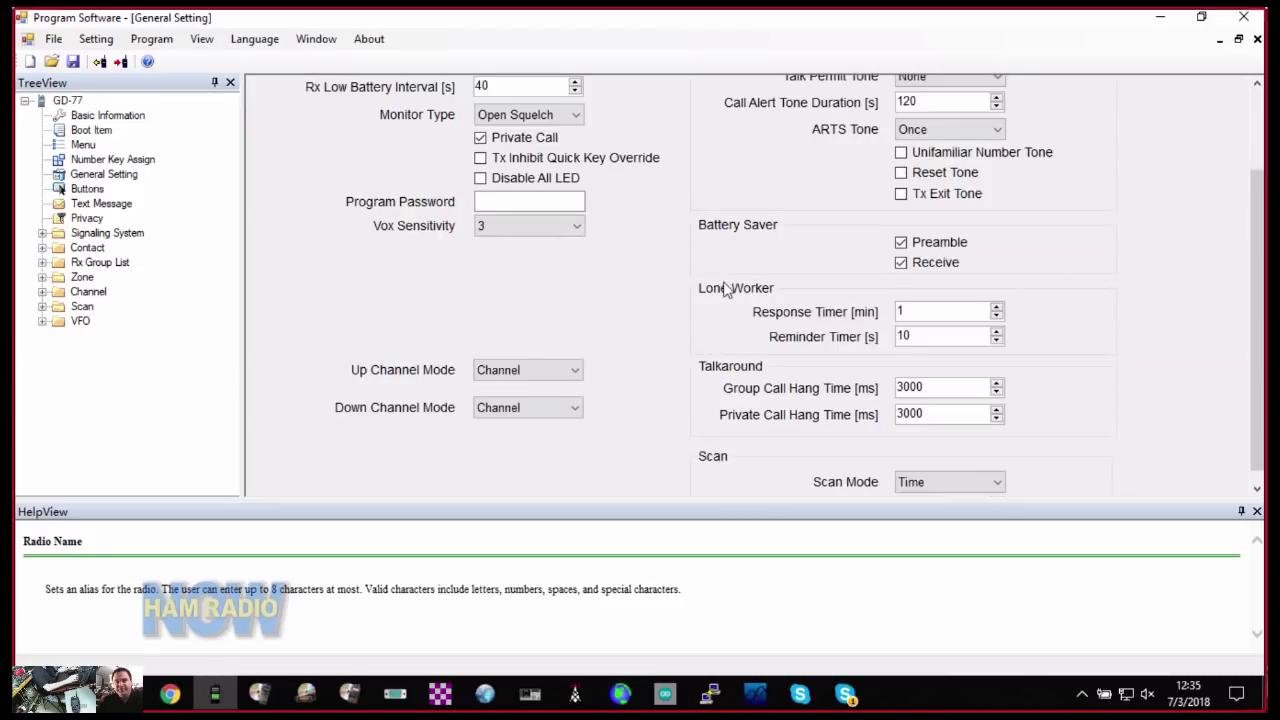
scroll(727, 289, down, 1)
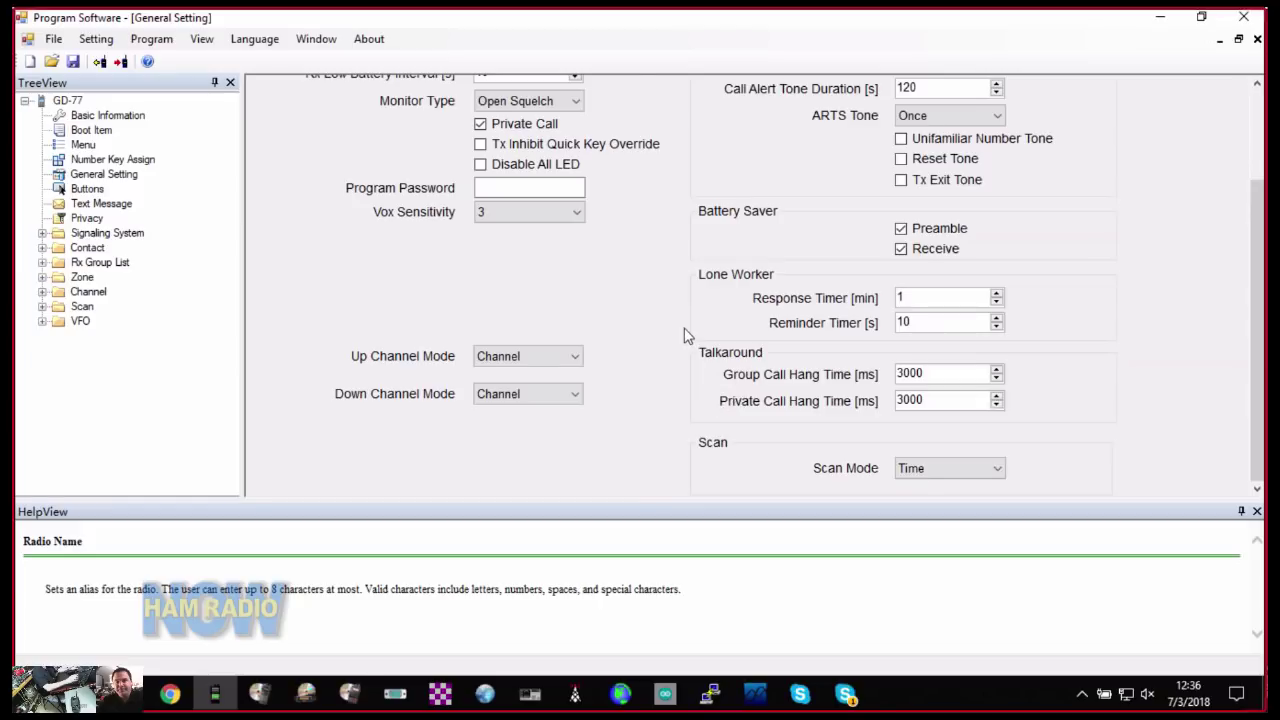
scroll(686, 335, up, 2)
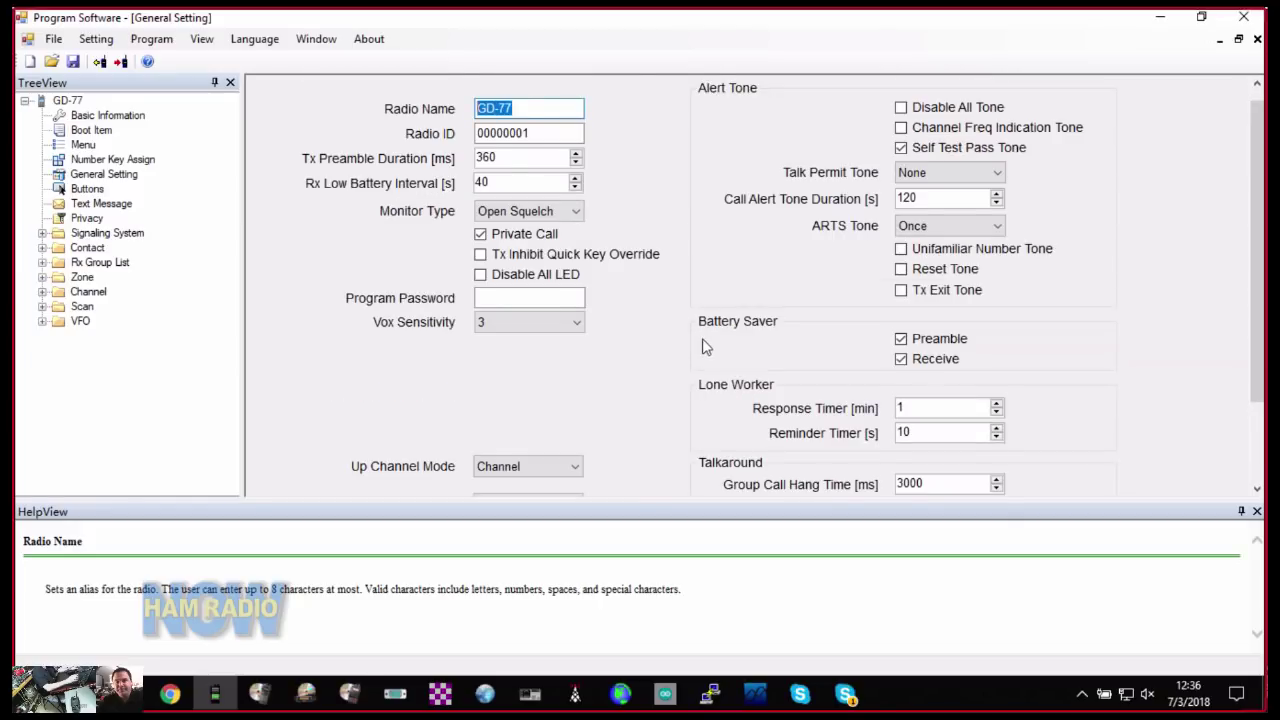
scroll(702, 345, up, 1)
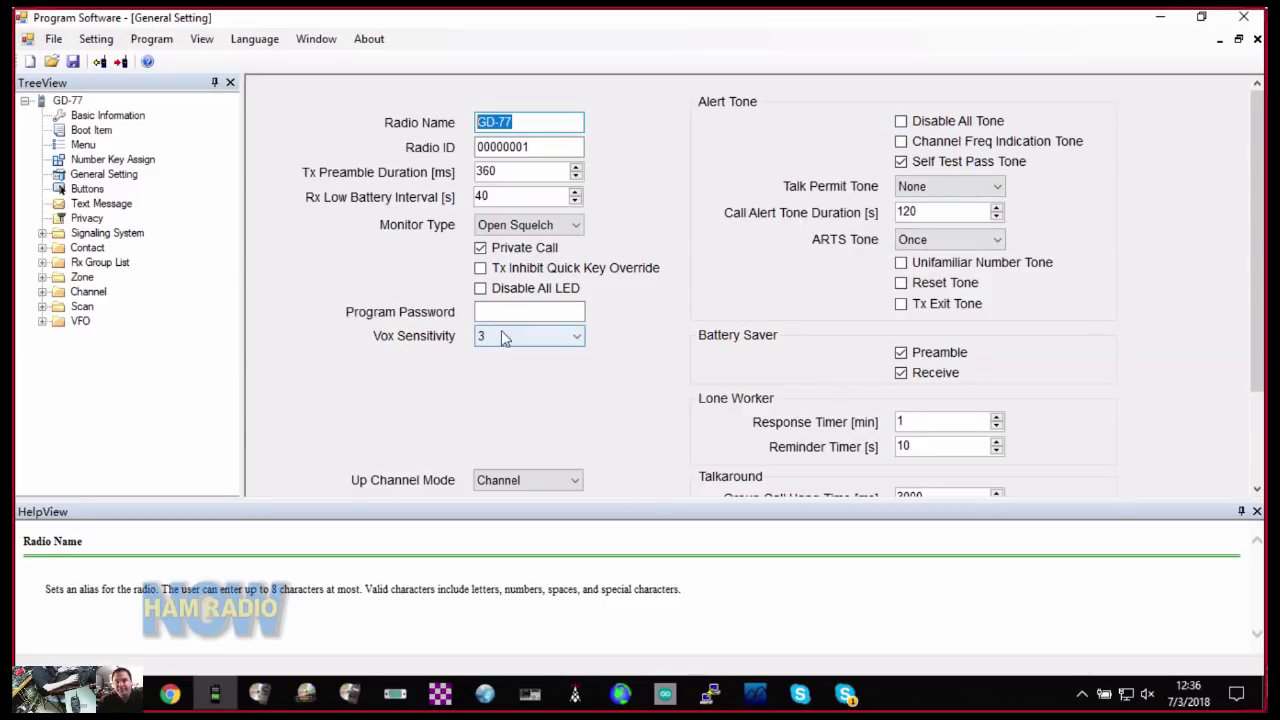
Look through the Buttons, Text Message and Privacy settings pages.
click(84, 190)
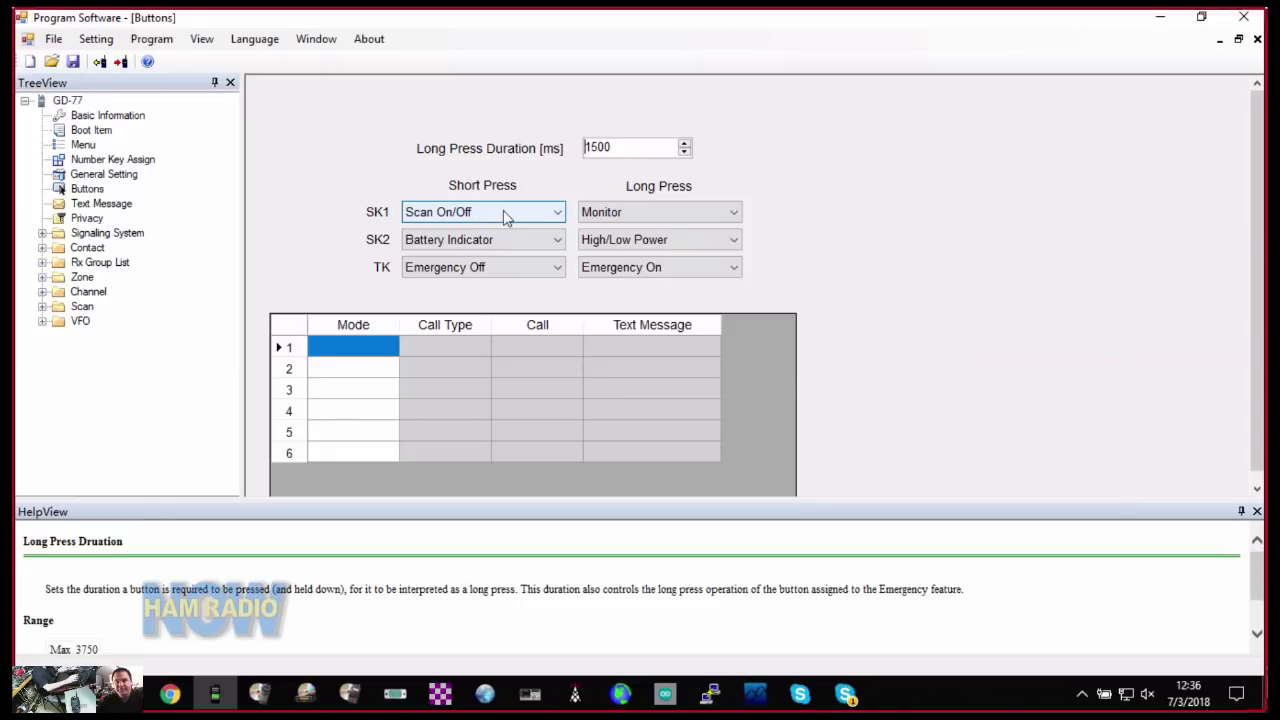
click(92, 204)
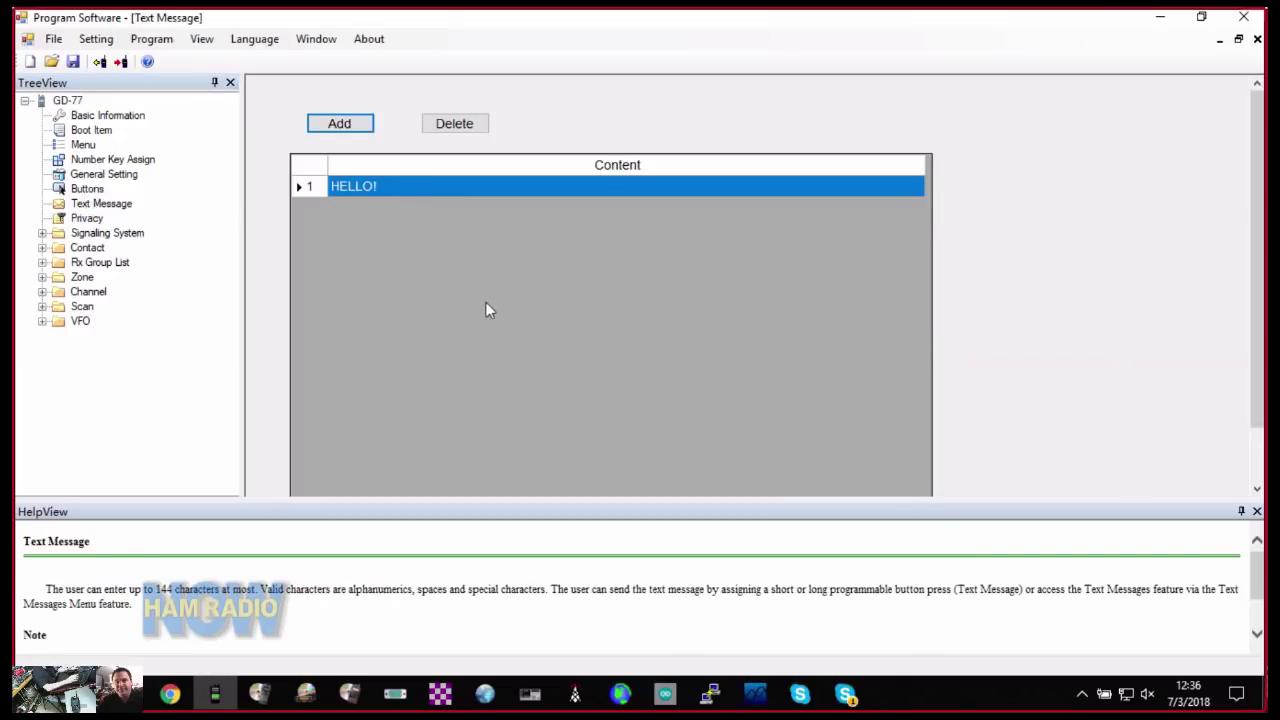
click(86, 219)
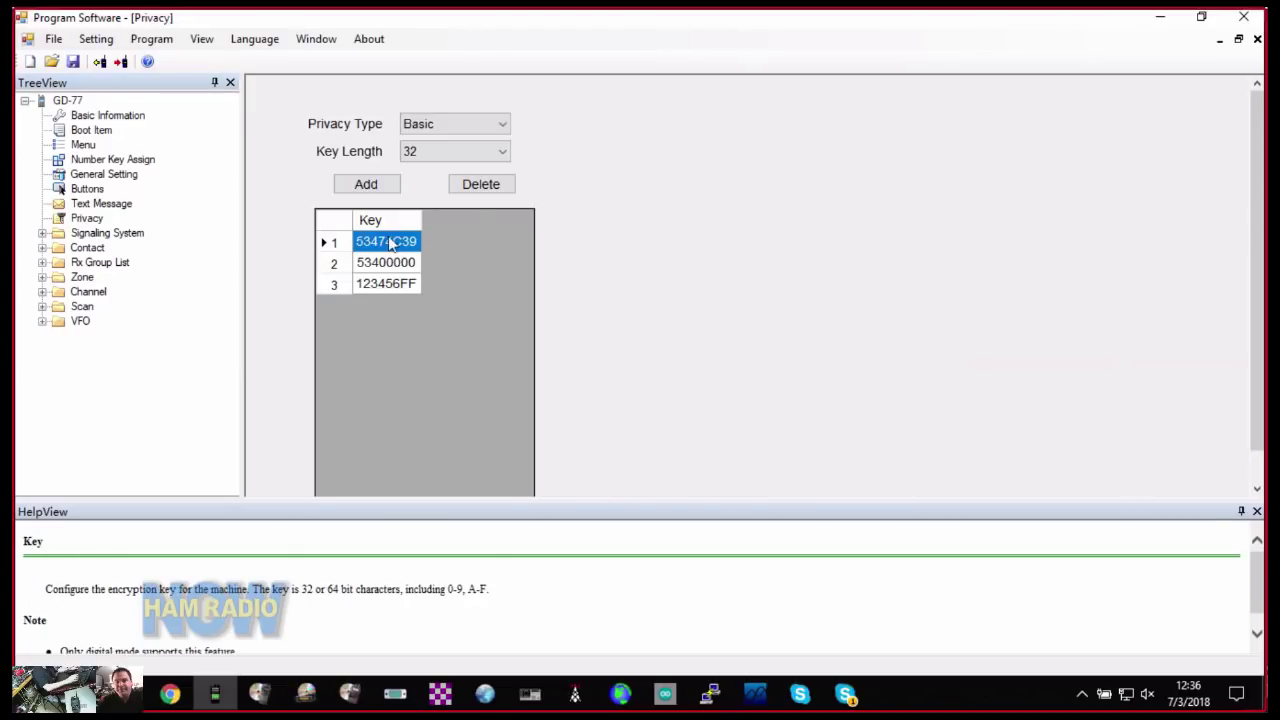
Open the basic Signaling System settings to examine the decode and wakeup options.
click(42, 233)
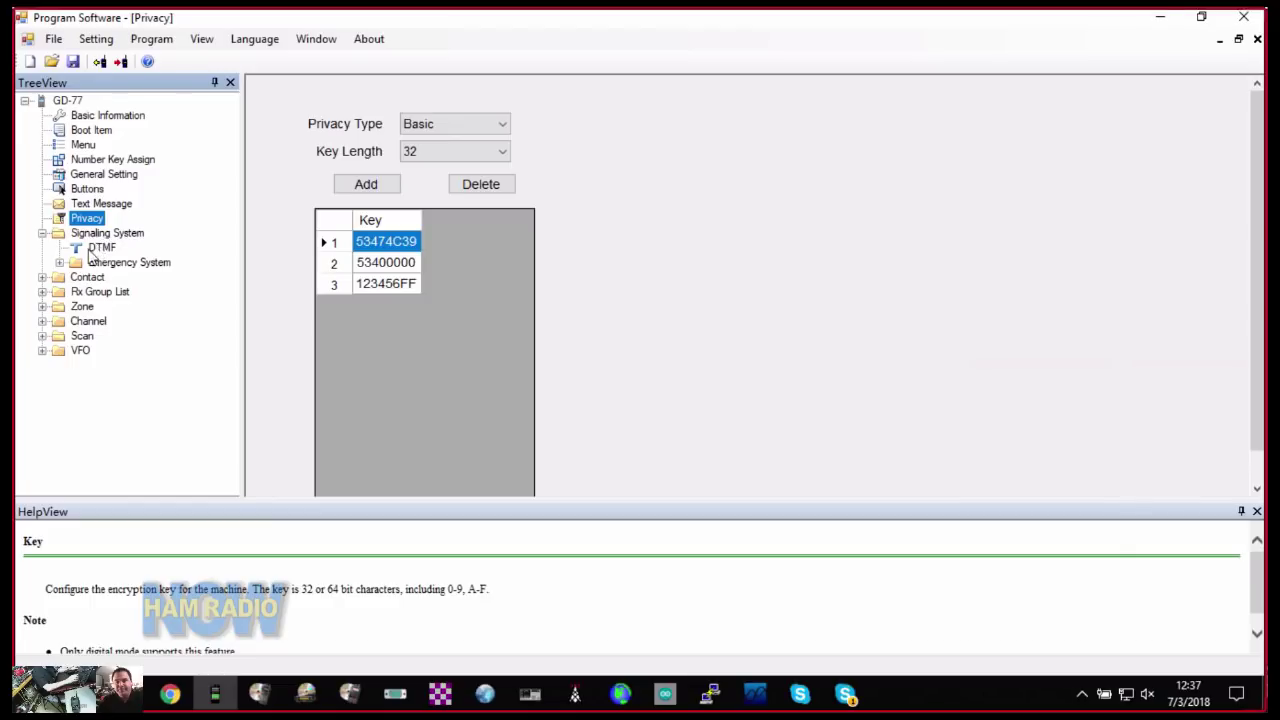
click(42, 234)
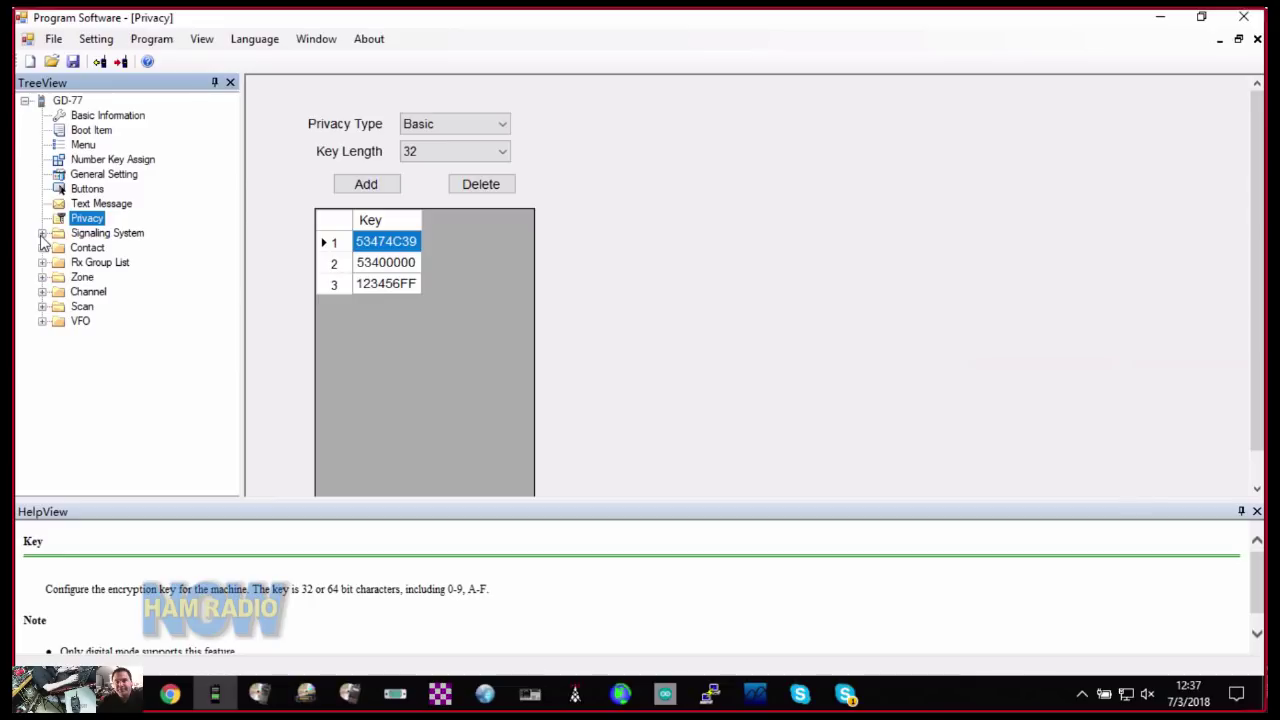
click(85, 236)
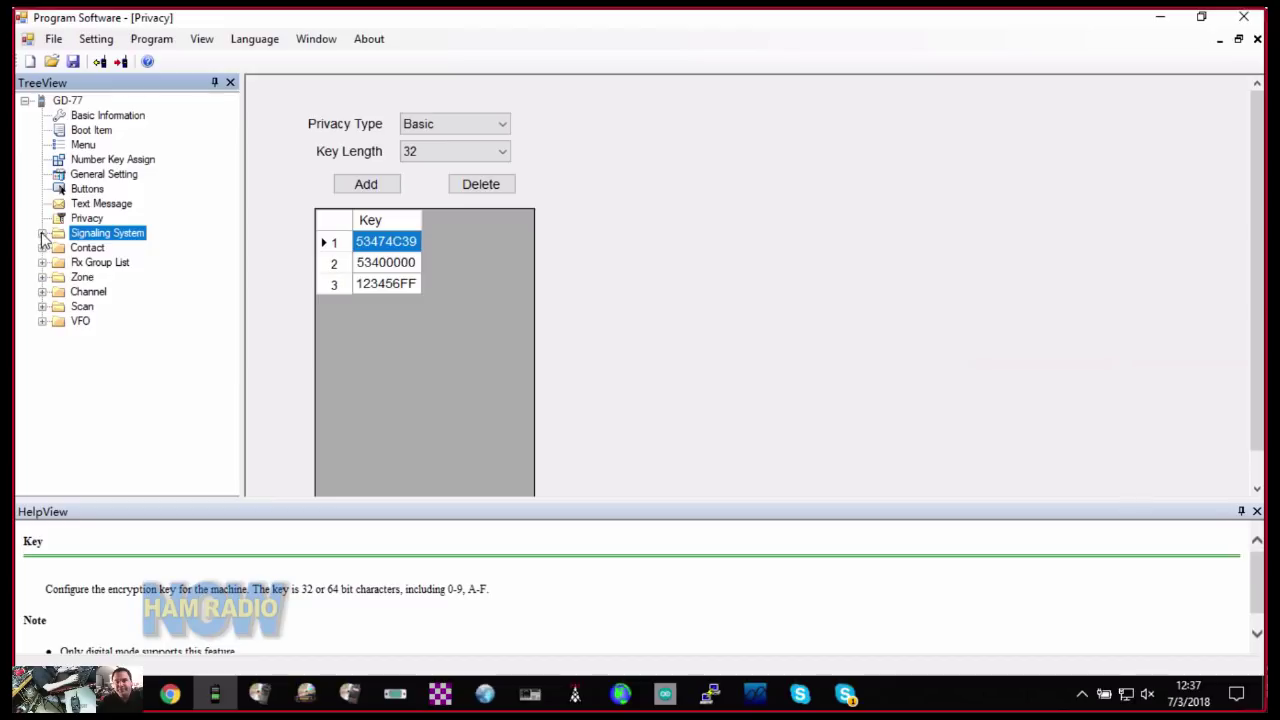
double_click(97, 234)
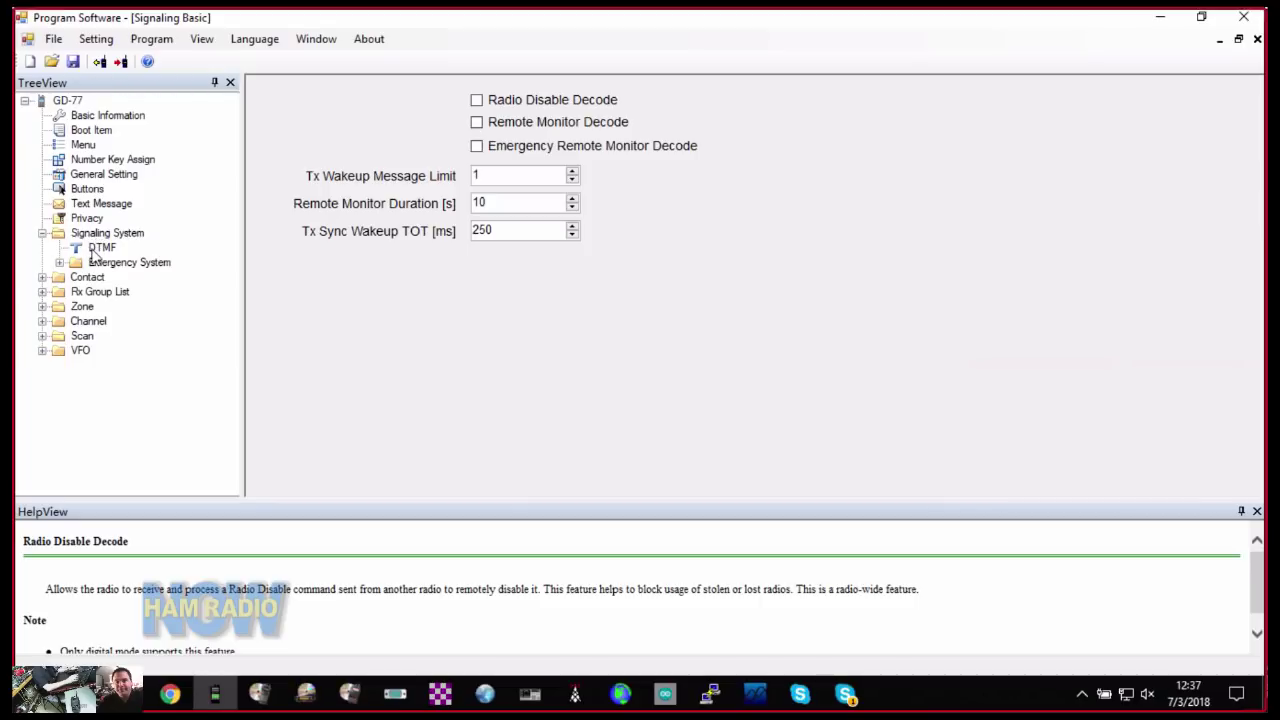
Examine the signaling DTMF settings and the System1 emergency settings, and collapse the Signaling System branch.
click(59, 263)
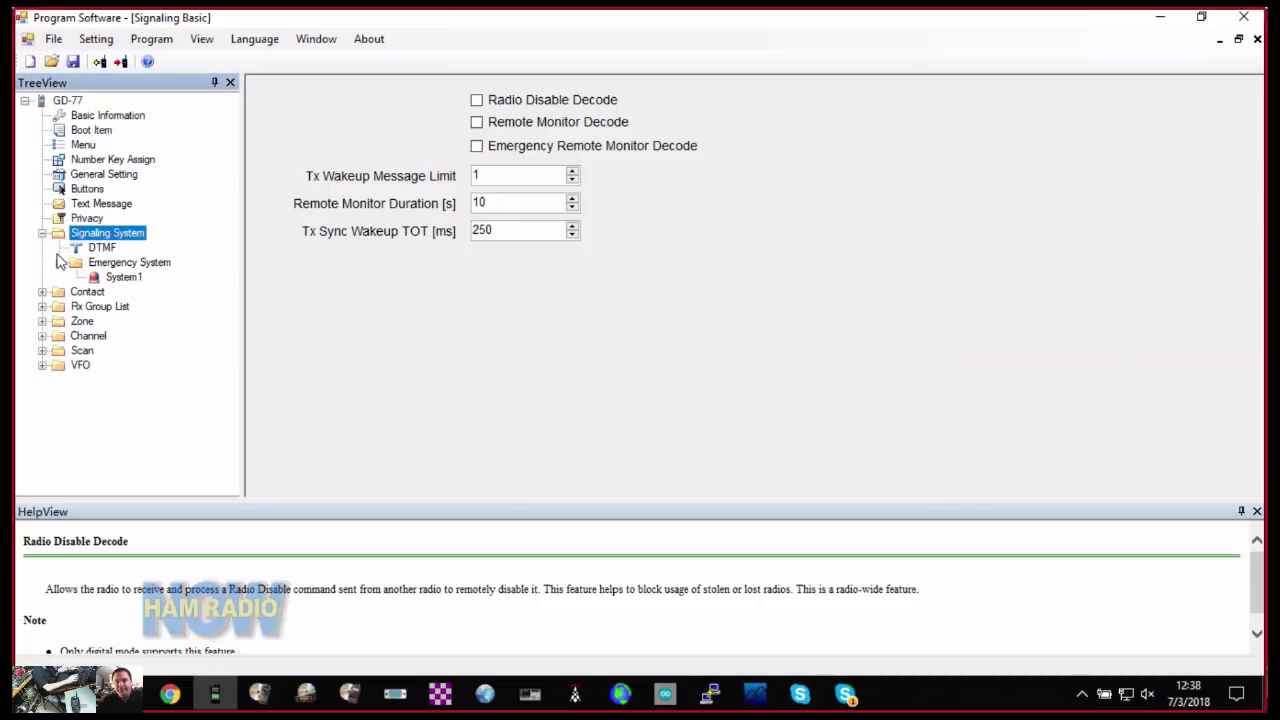
click(60, 264)
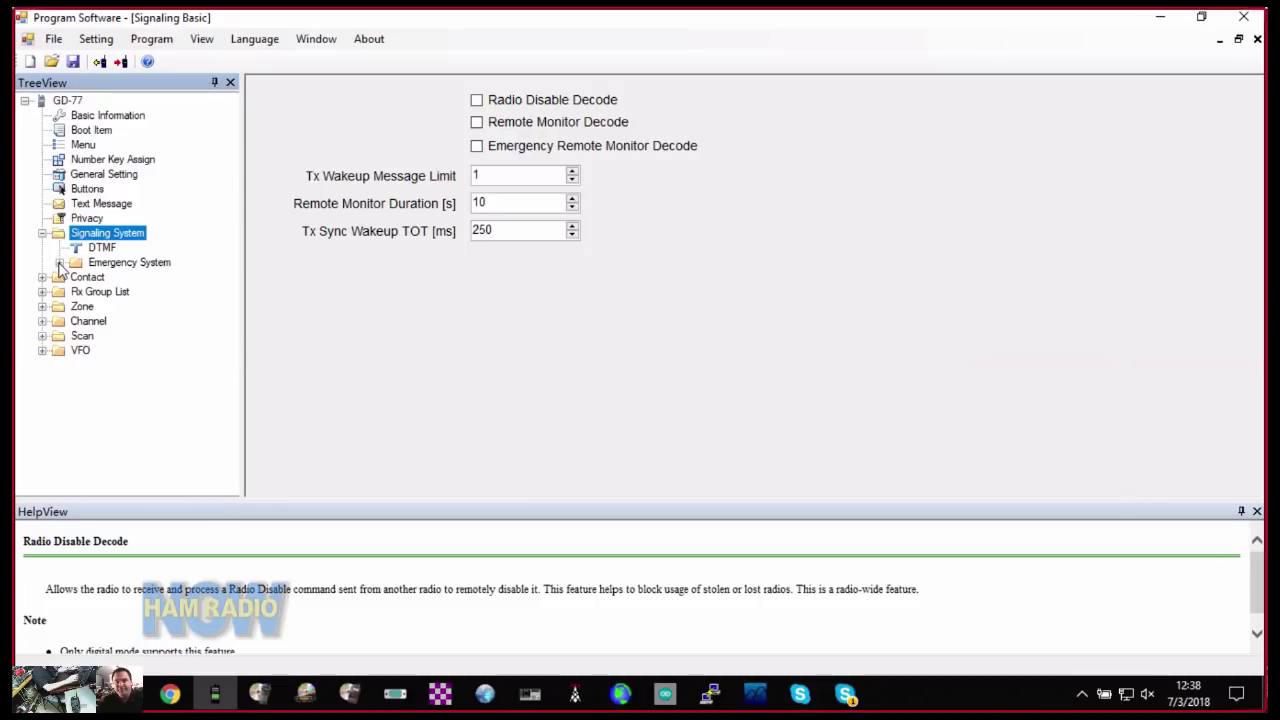
click(60, 263)
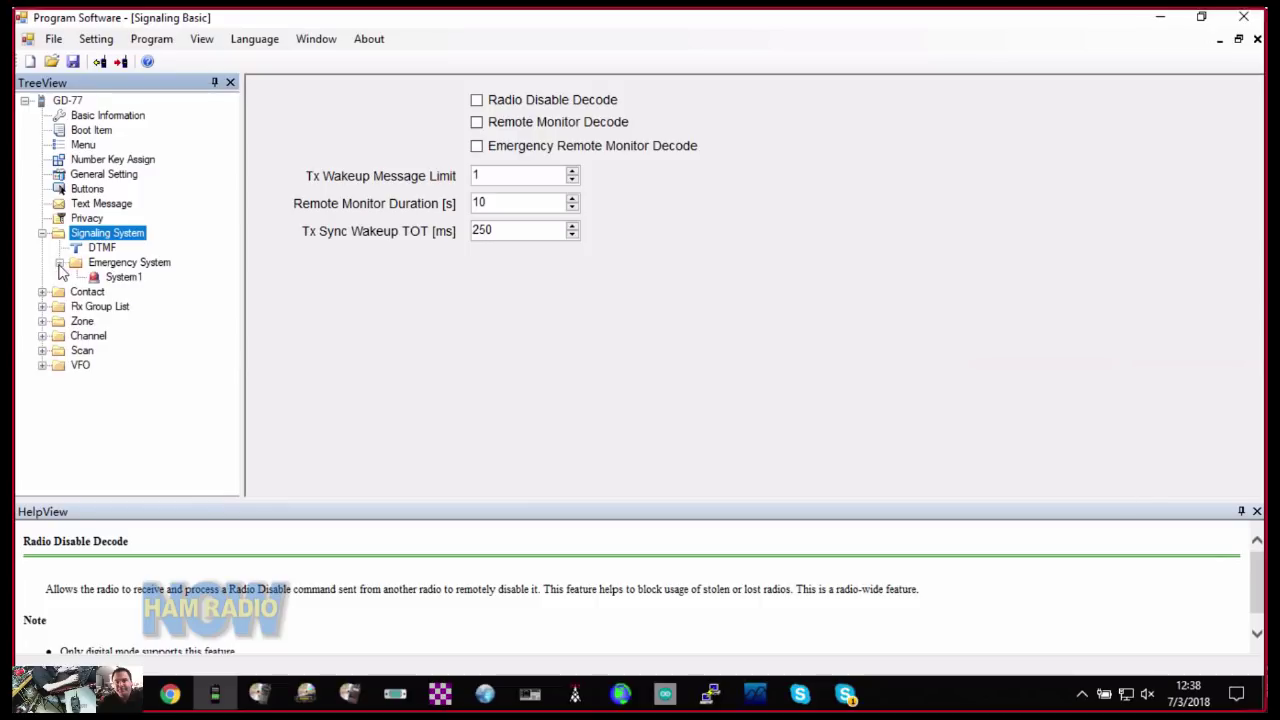
click(115, 249)
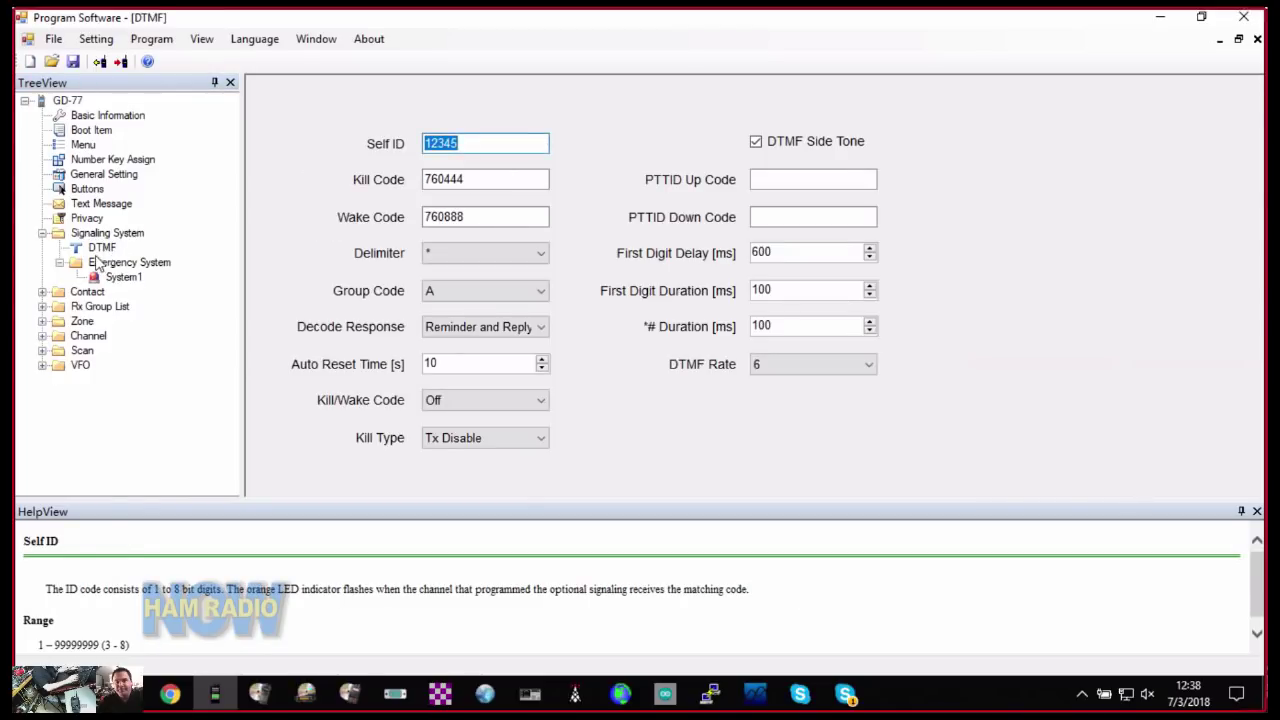
click(118, 278)
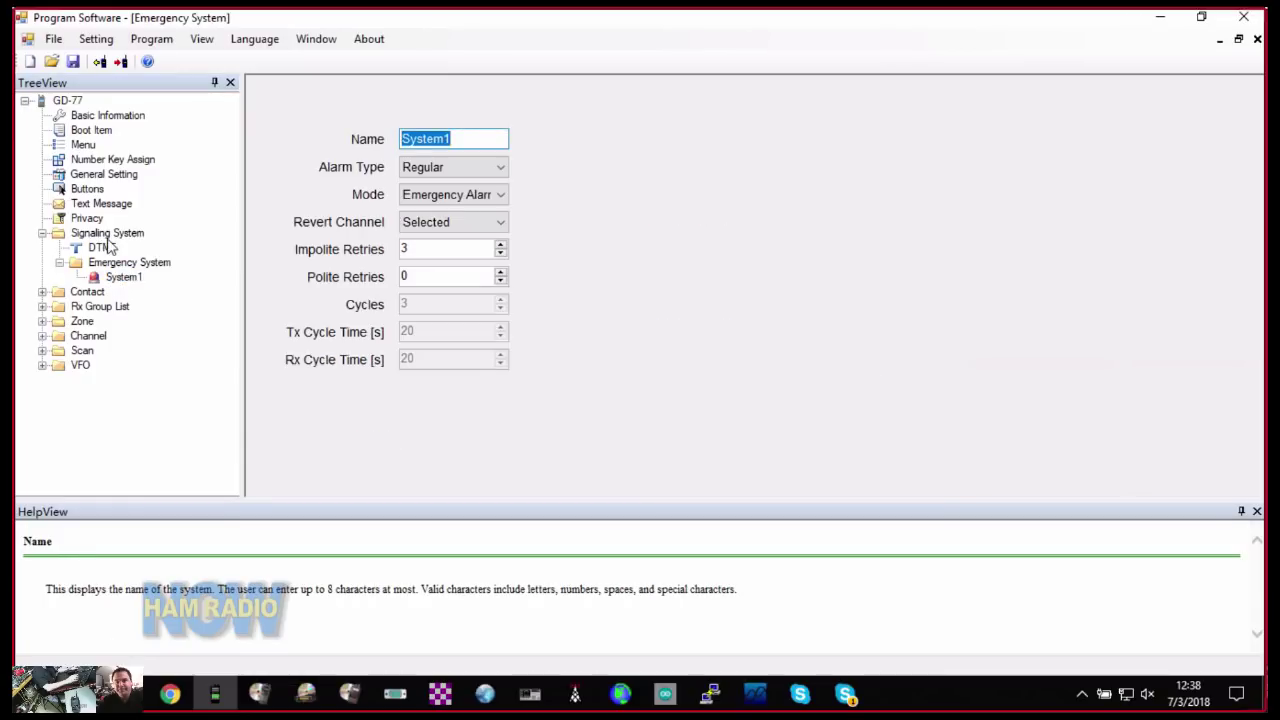
click(104, 248)
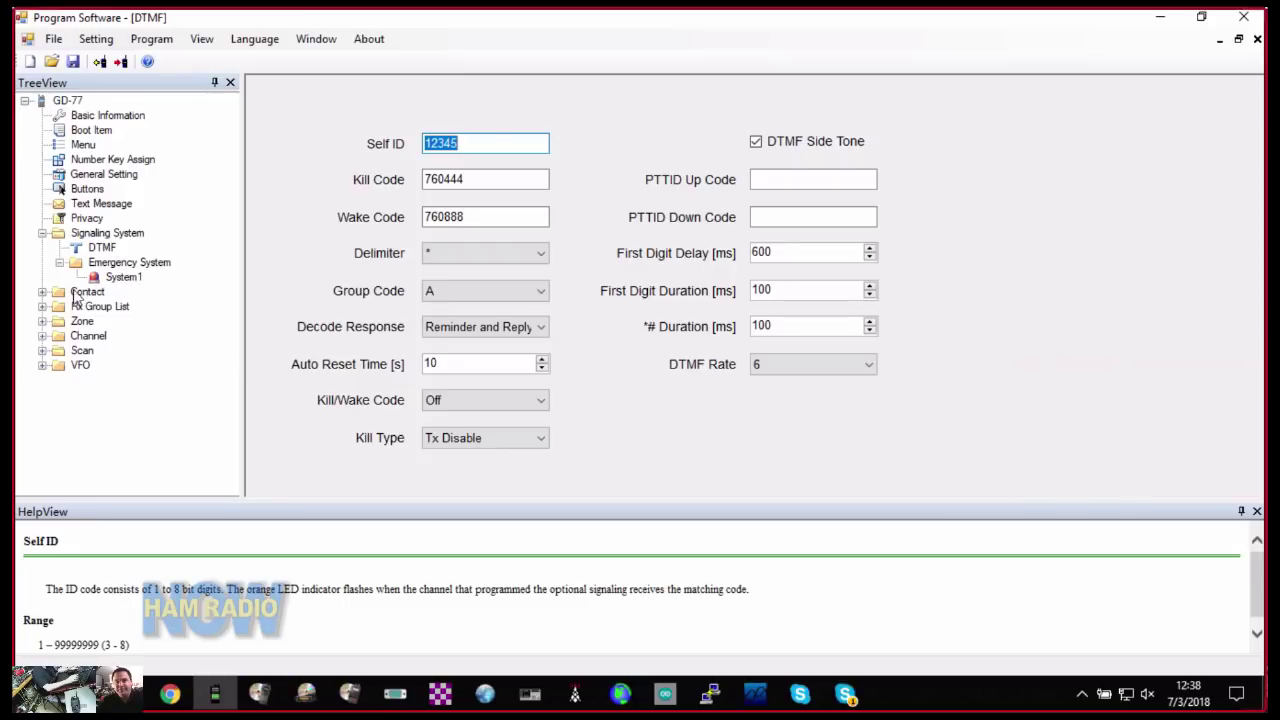
click(42, 234)
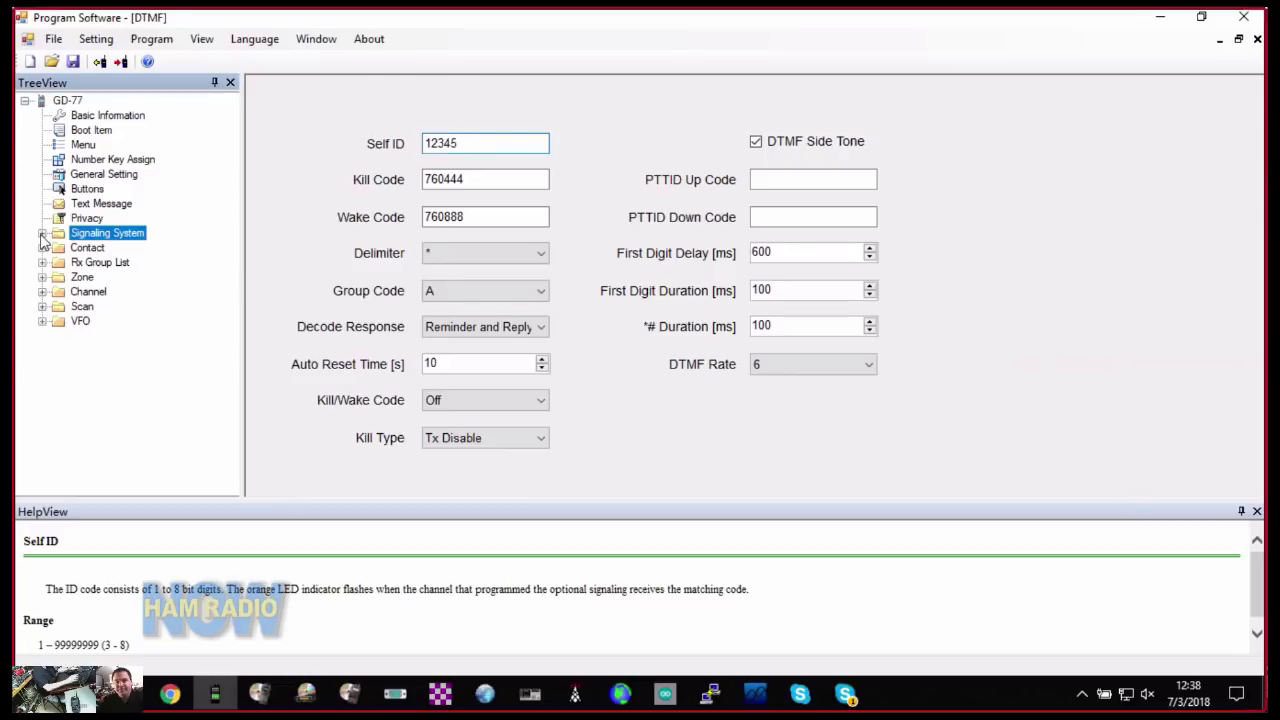
Open the Digital Contact list and view the details of Contact1.
click(81, 250)
double_click(84, 249)
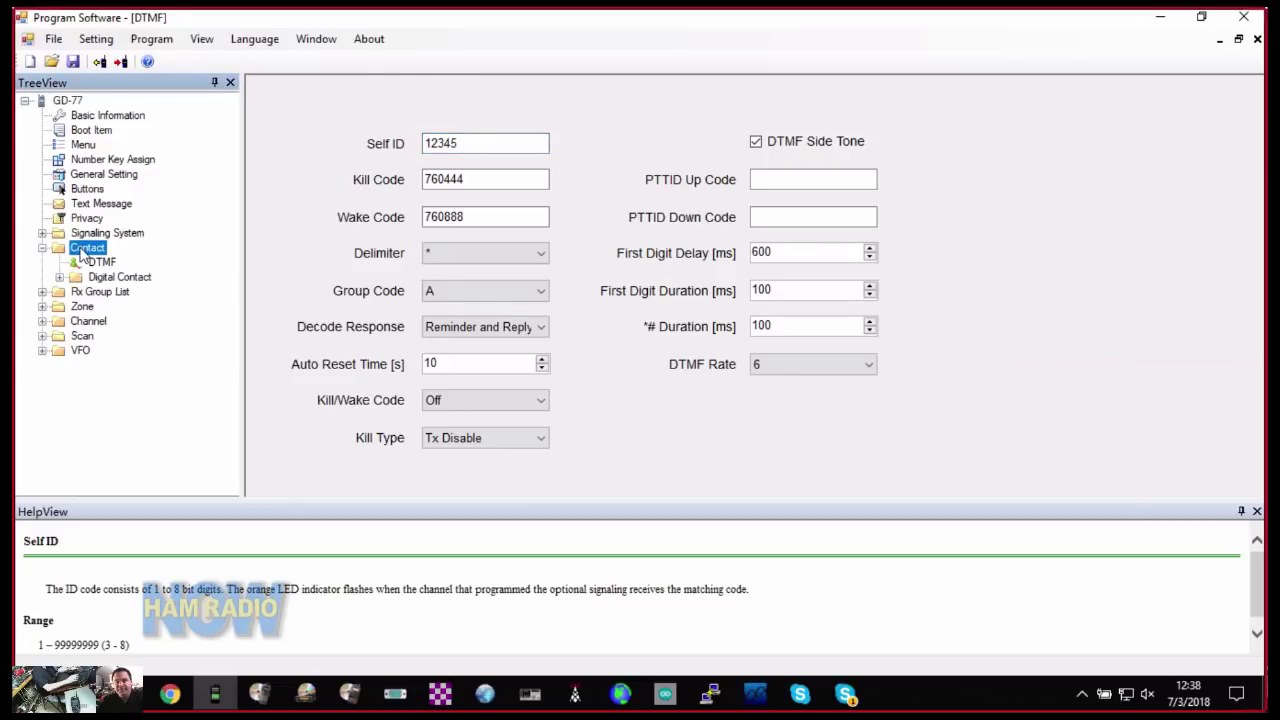
click(98, 276)
double_click(98, 278)
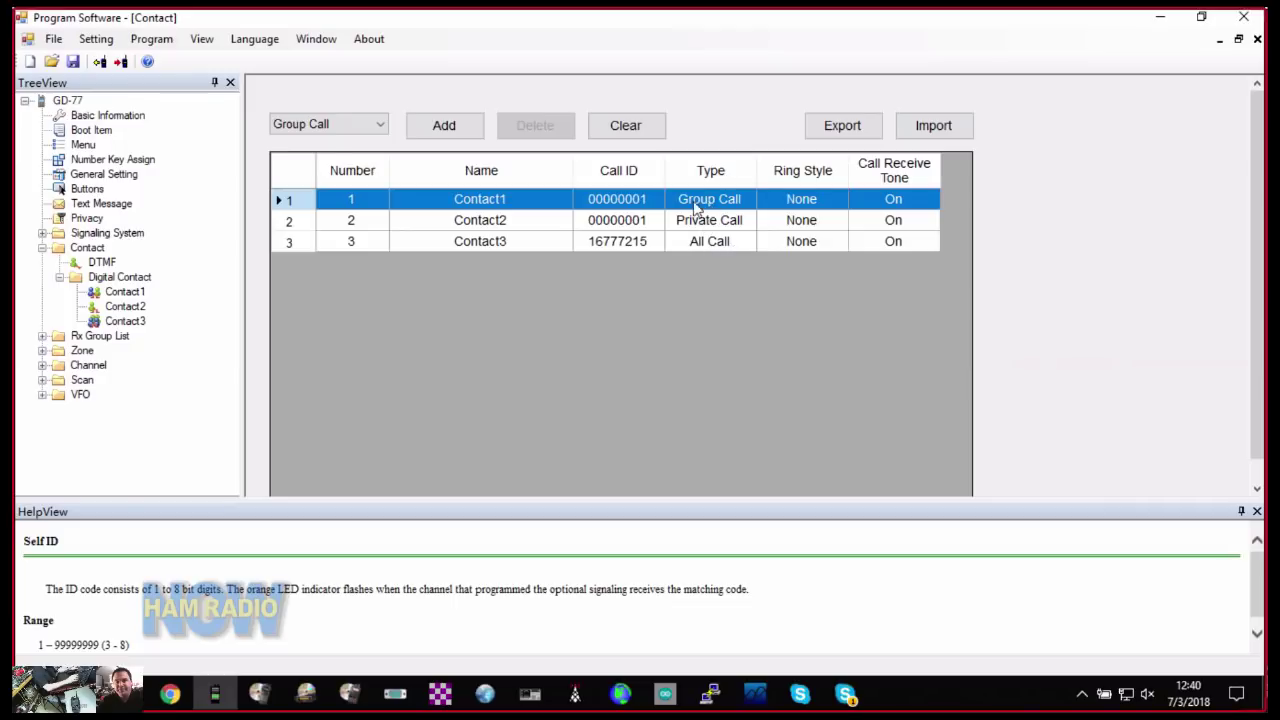
click(135, 292)
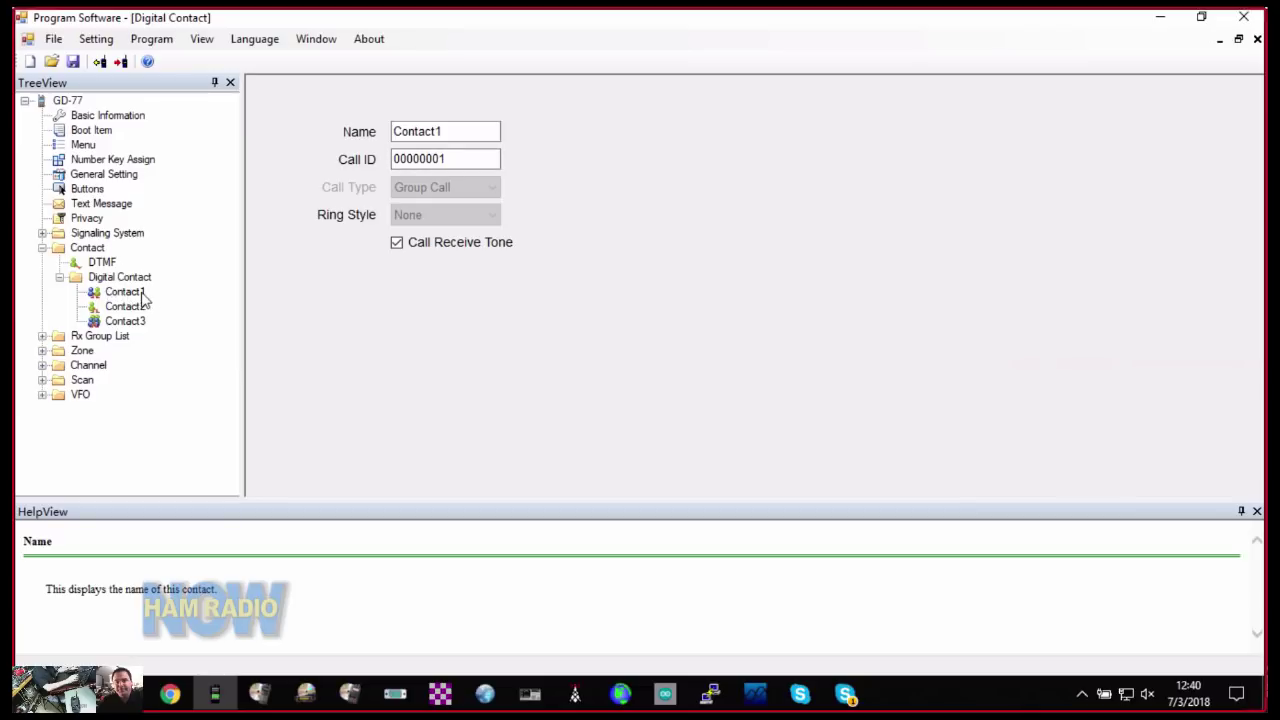
View the members of the receive group list GroupList1 and the channels assigned to Zone1.
double_click(76, 340)
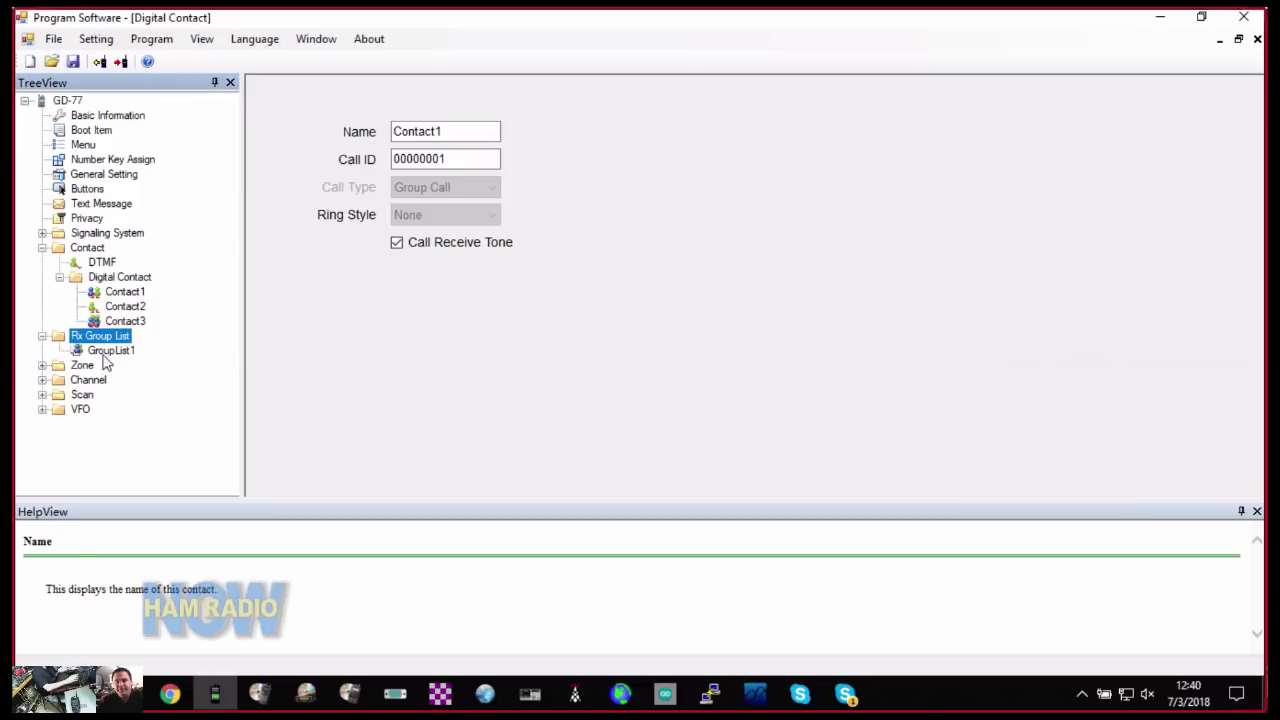
click(106, 352)
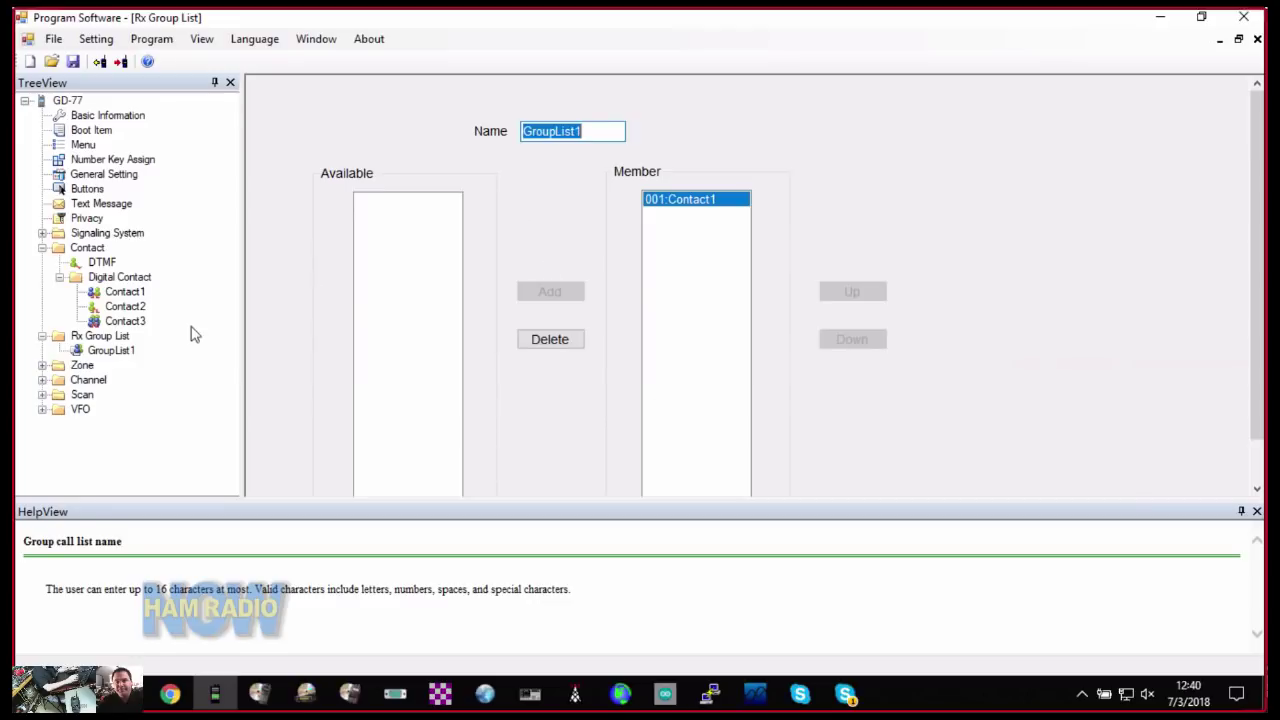
click(43, 366)
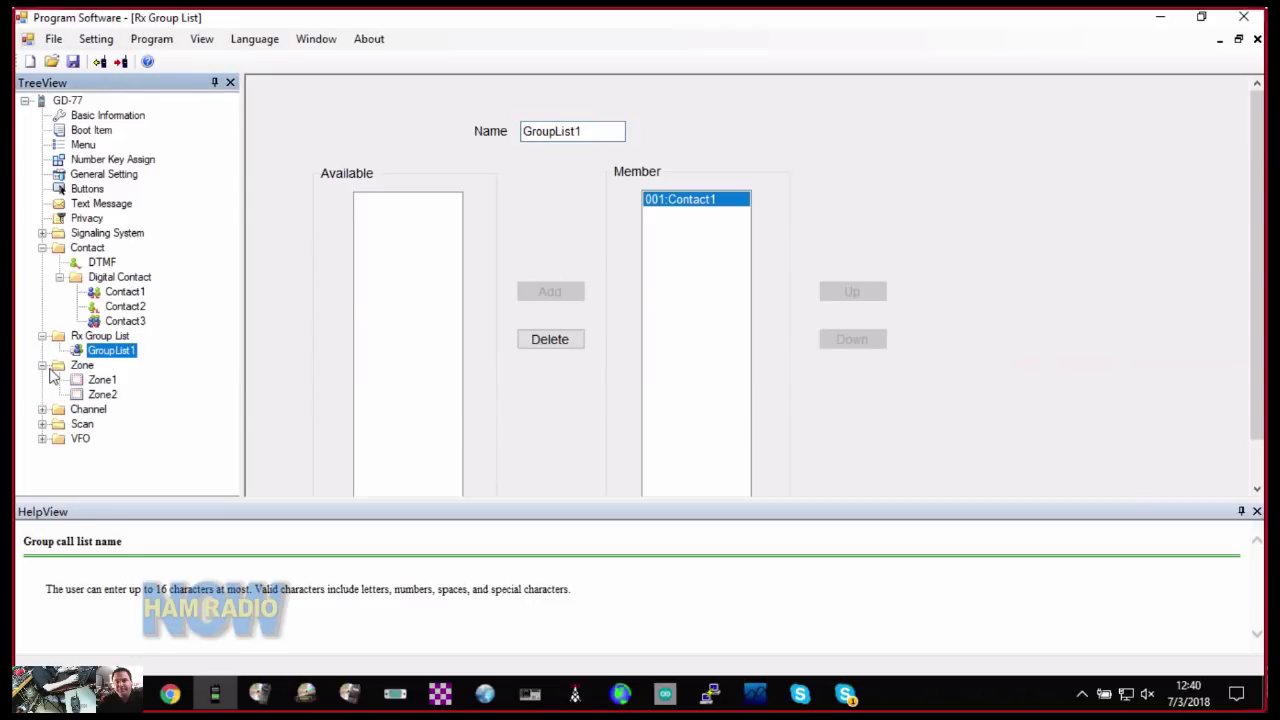
click(103, 380)
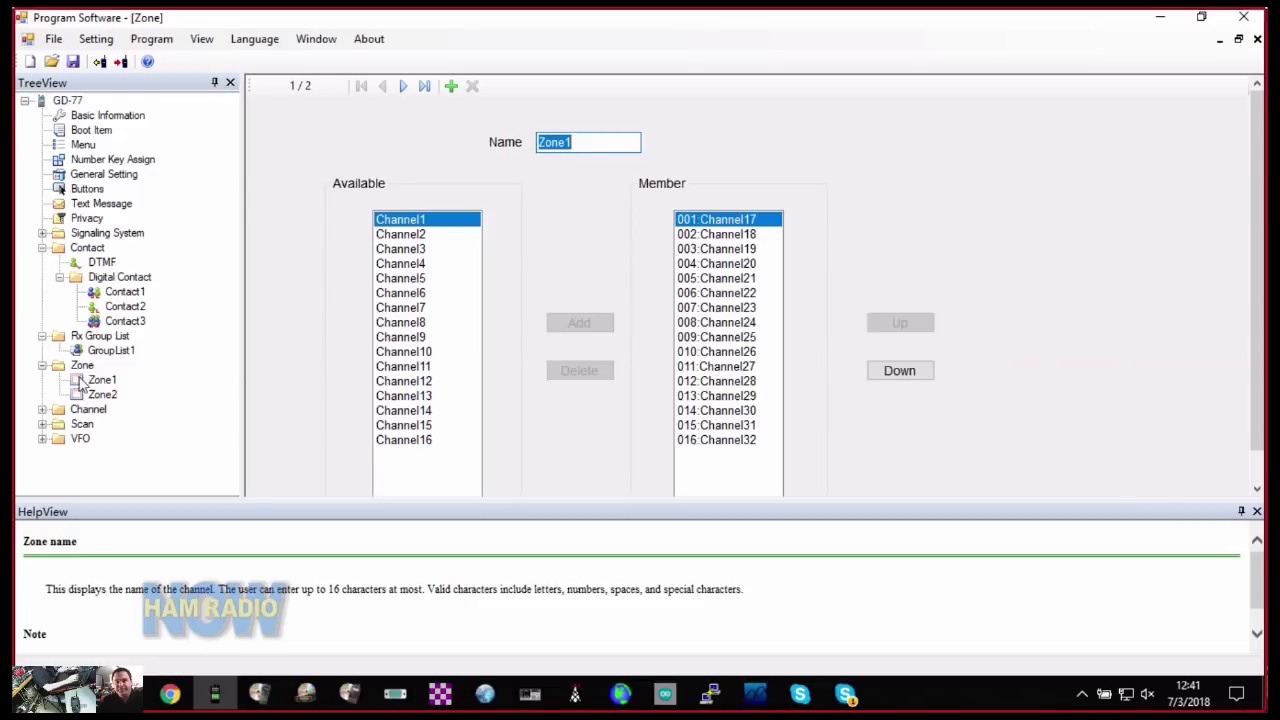
Expand the Channel branch and open the settings of Channel1.
click(42, 409)
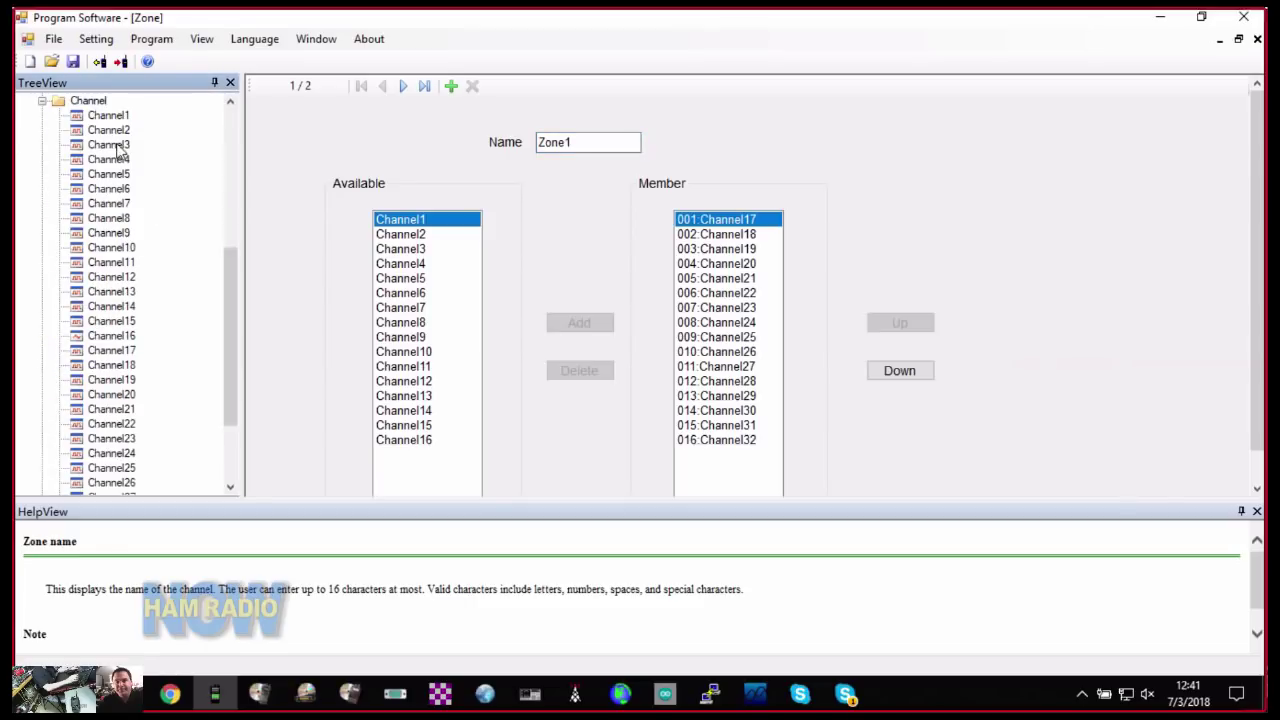
scroll(115, 150, down, 3)
scroll(115, 150, up, 4)
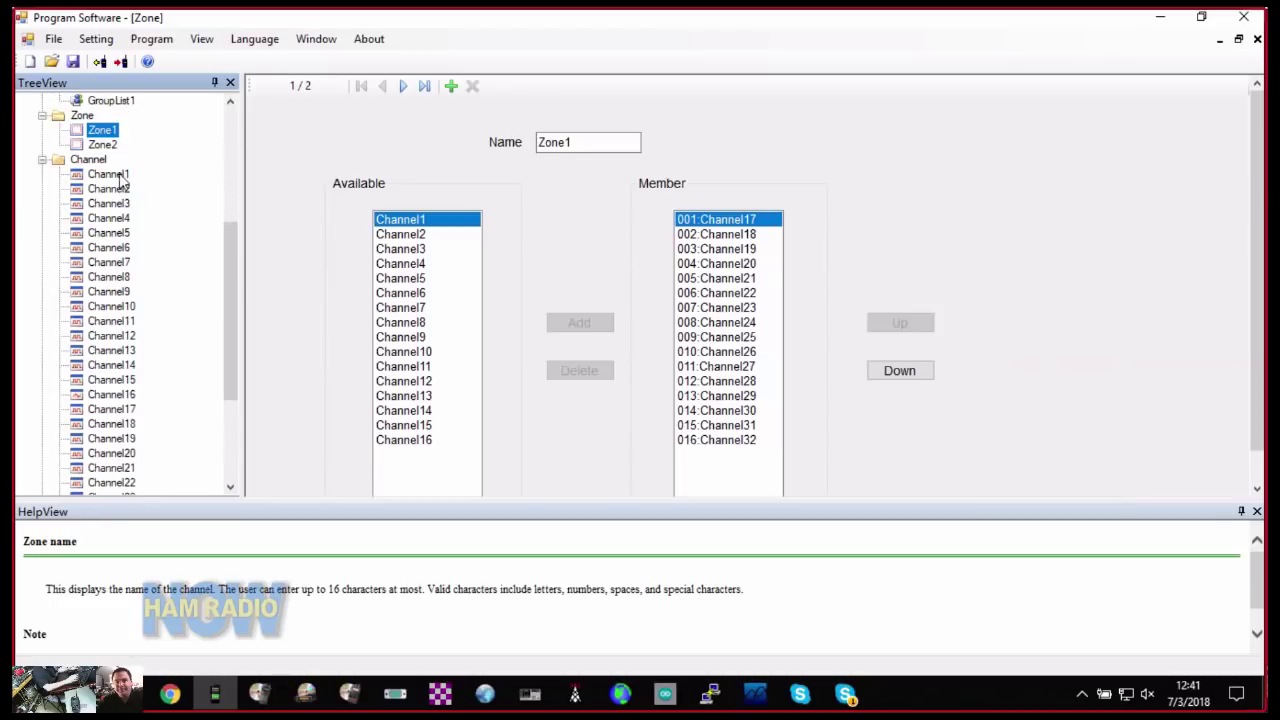
click(118, 175)
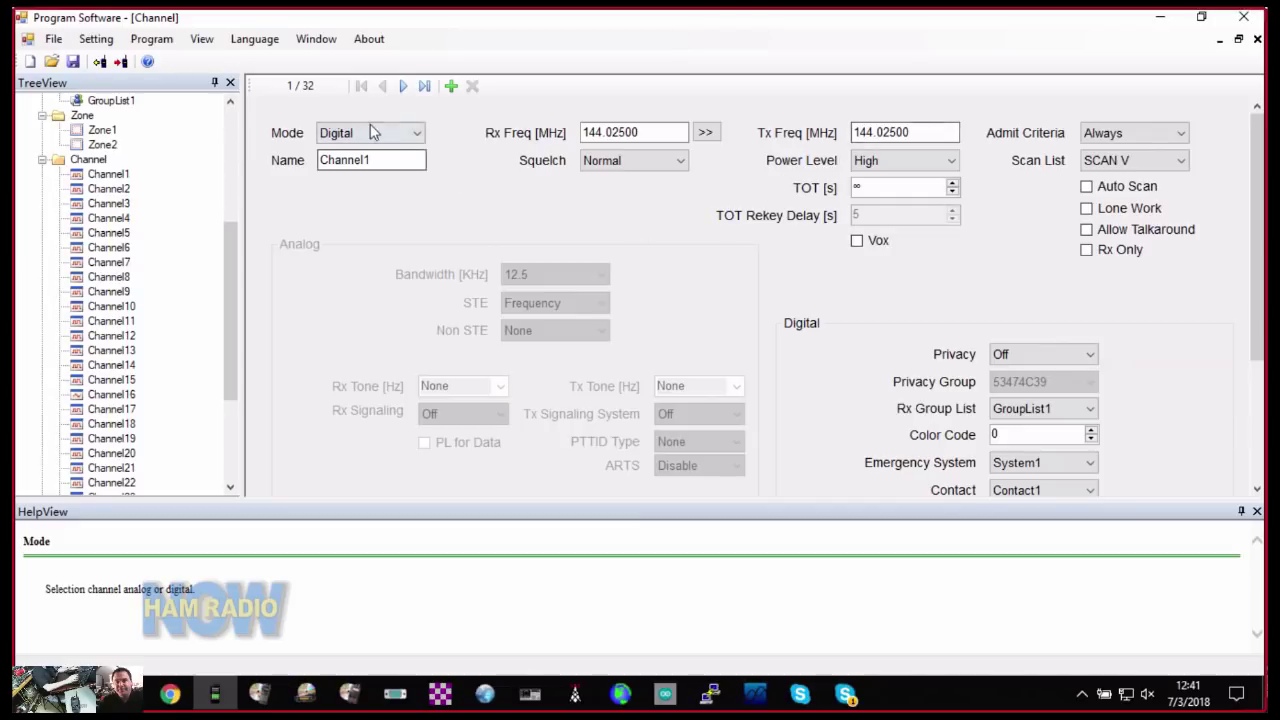
Switch Channel1's mode to Analog to examine the analog options, and set it back to Digital.
click(371, 134)
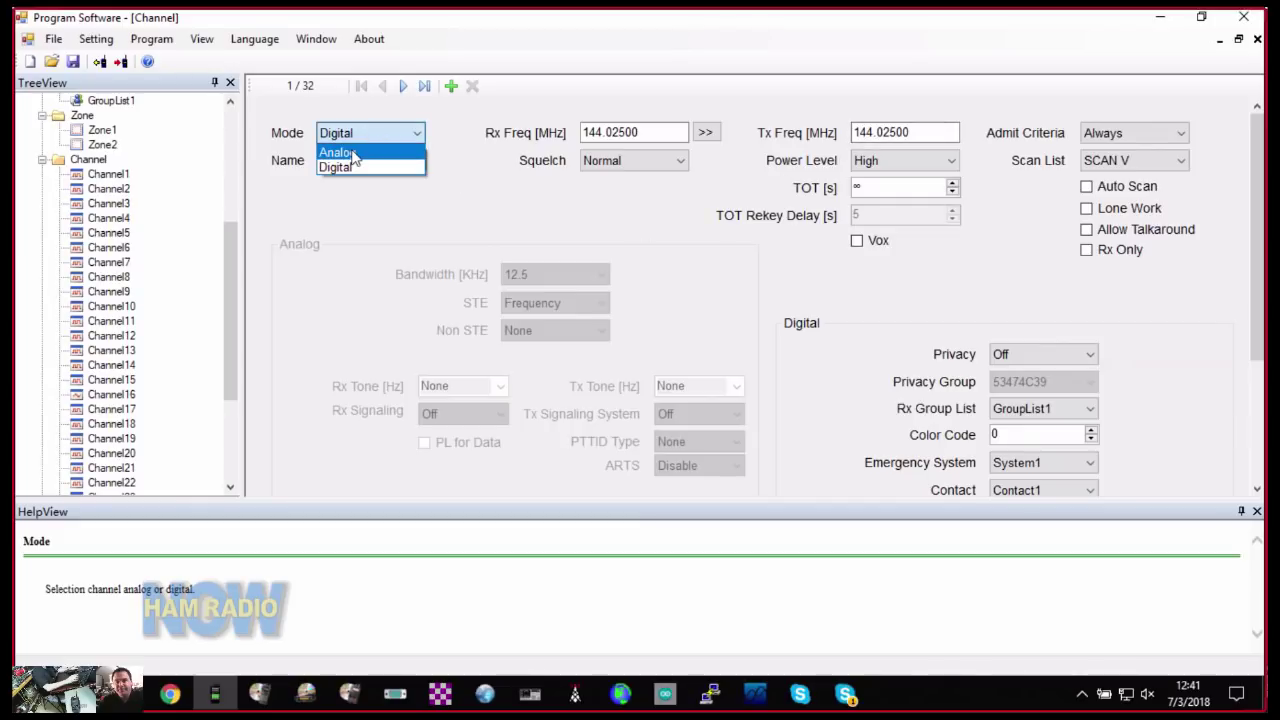
click(340, 152)
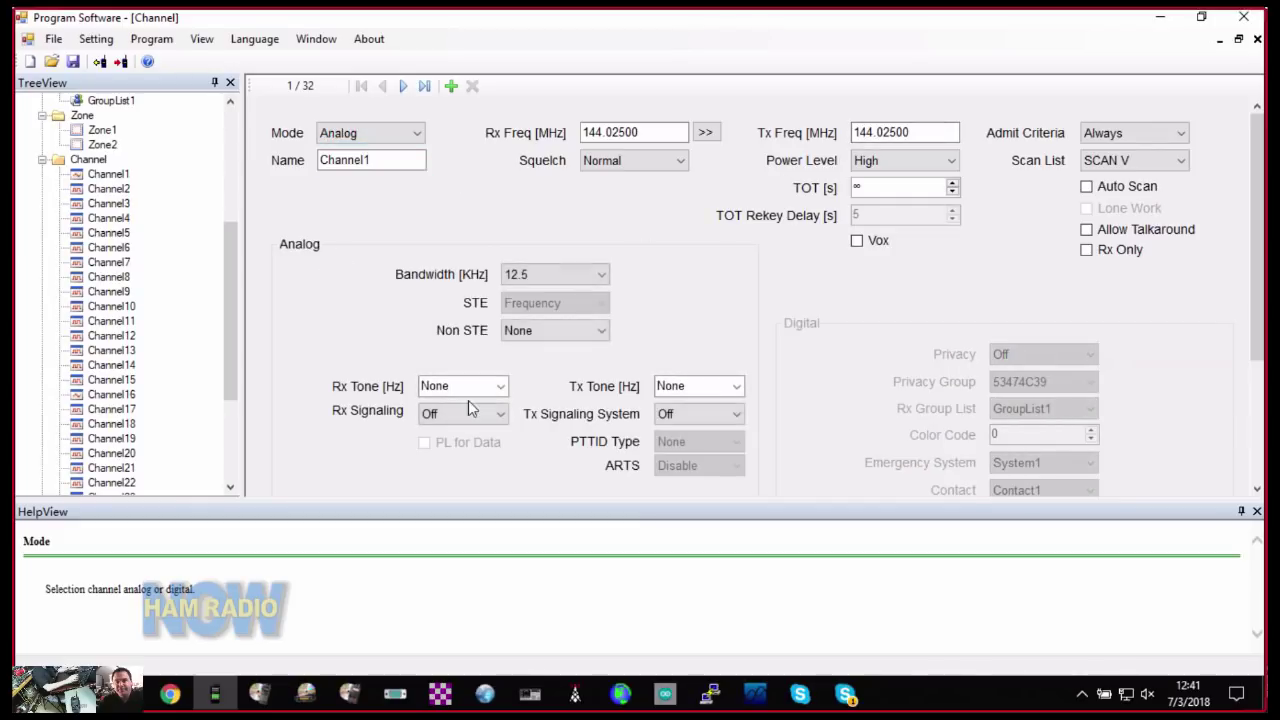
click(362, 138)
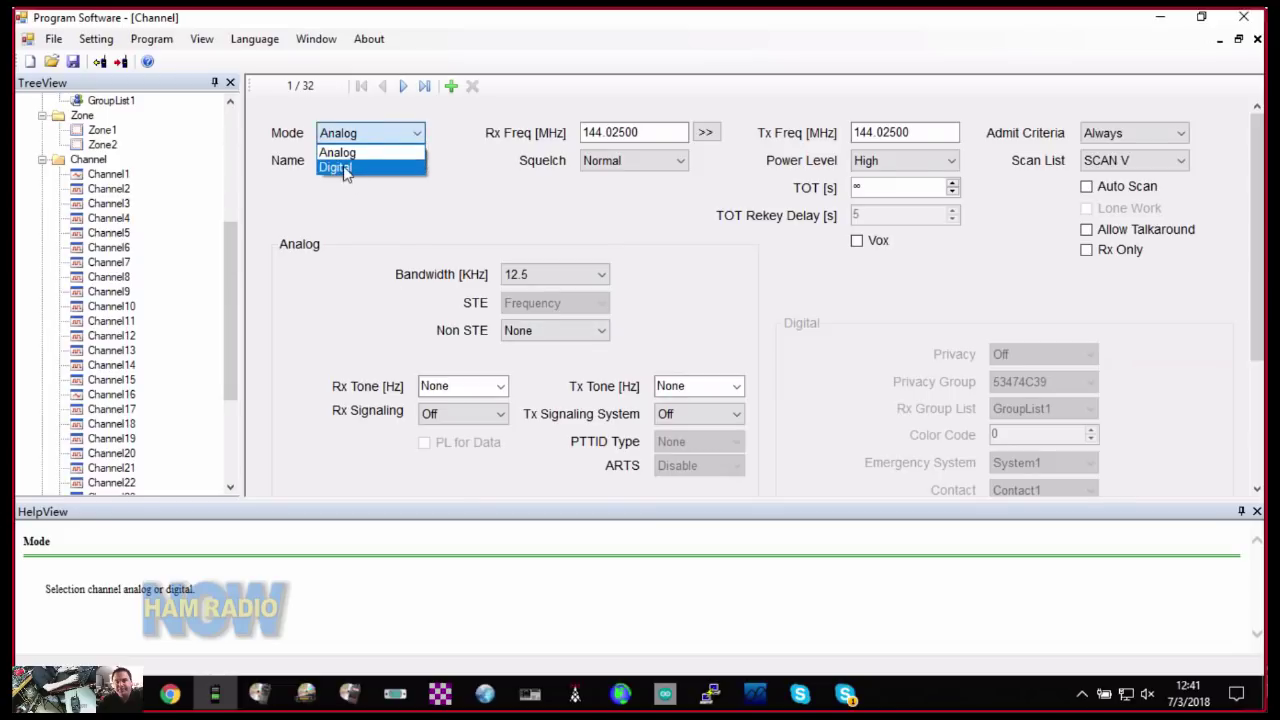
click(340, 167)
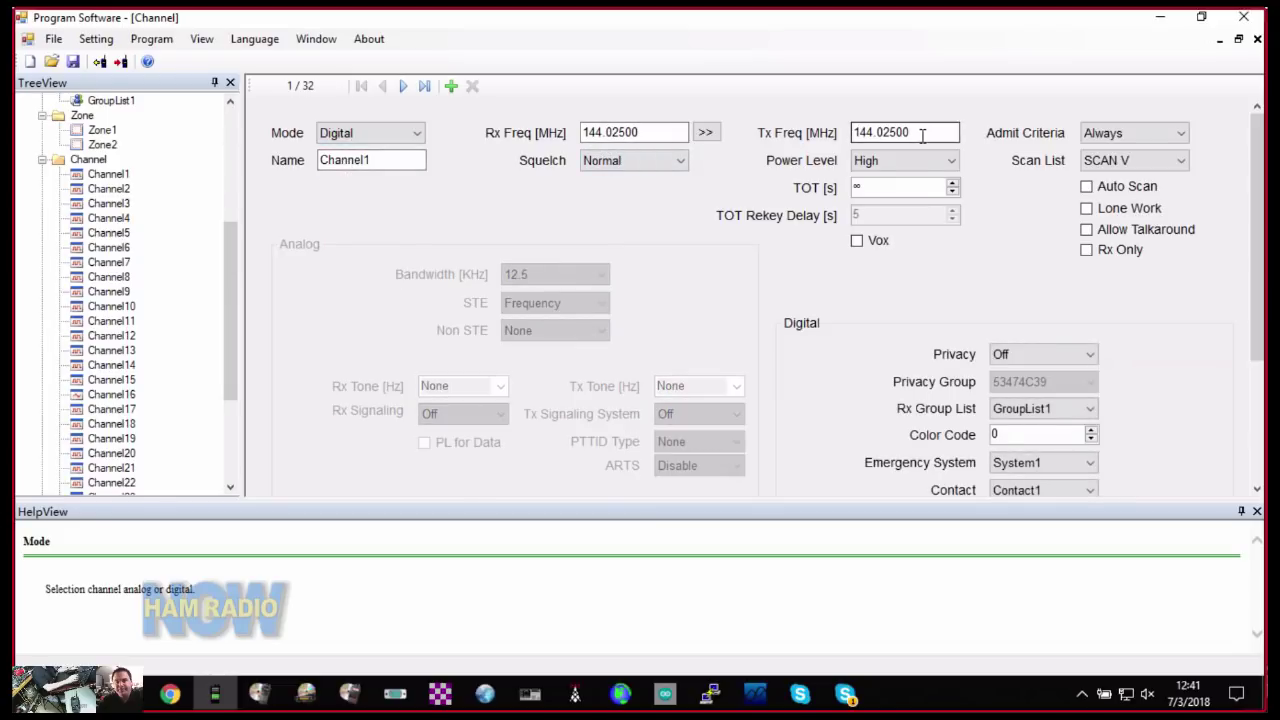
Examine the Admit Criteria options of Channel1, keeping Always selected.
click(1132, 135)
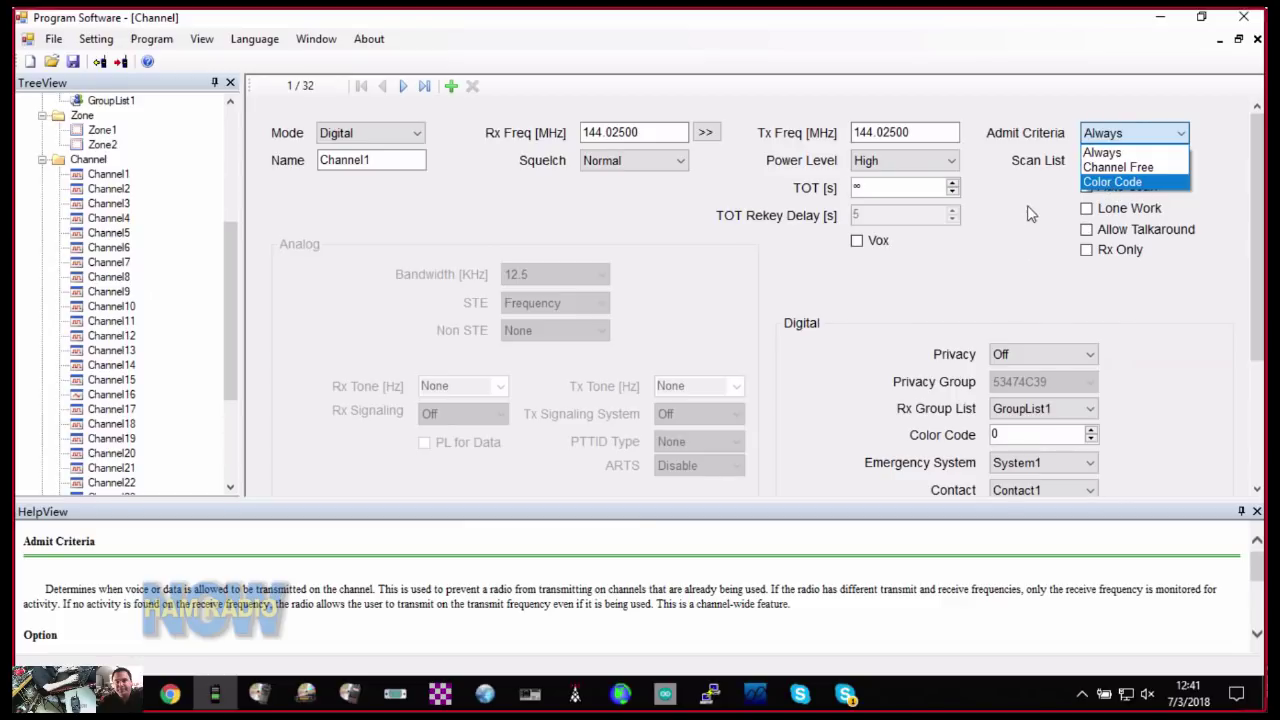
click(1110, 155)
click(1110, 133)
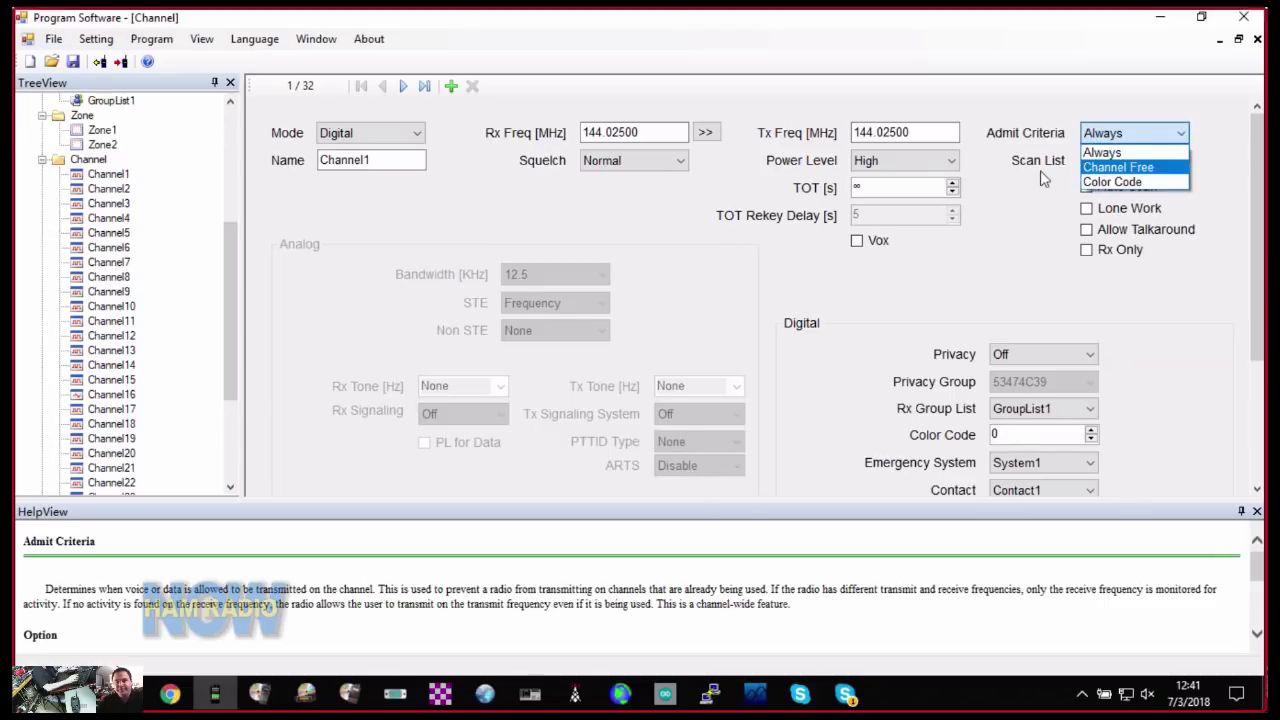
click(1019, 207)
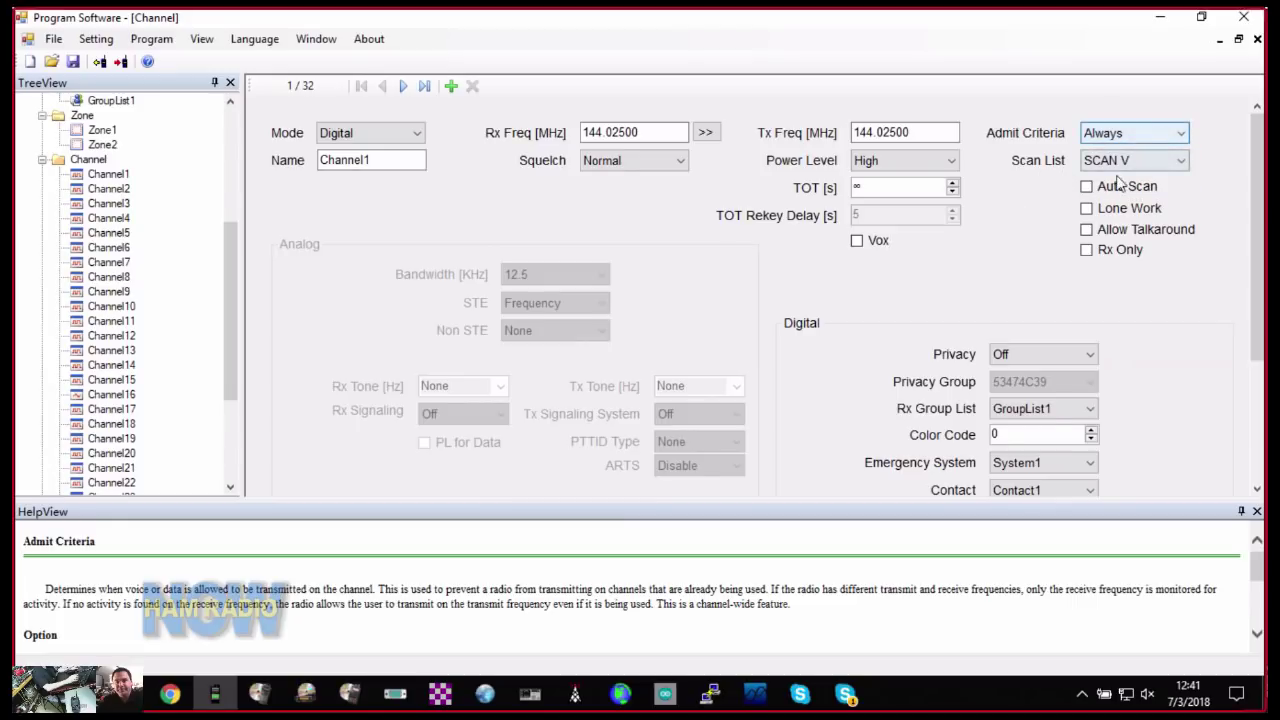
Examine the Rx Group List and Contact choices in Channel1's digital settings, keeping Contact1 as the contact.
scroll(882, 354, down, 3)
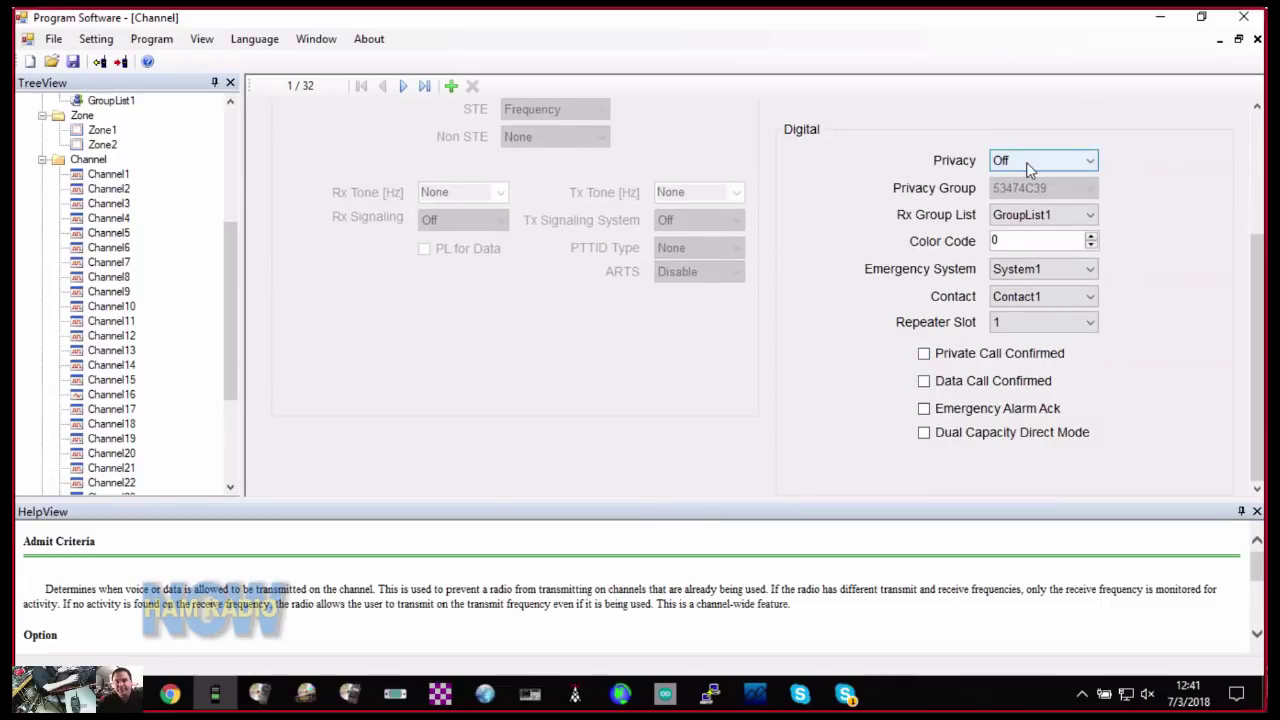
click(1030, 216)
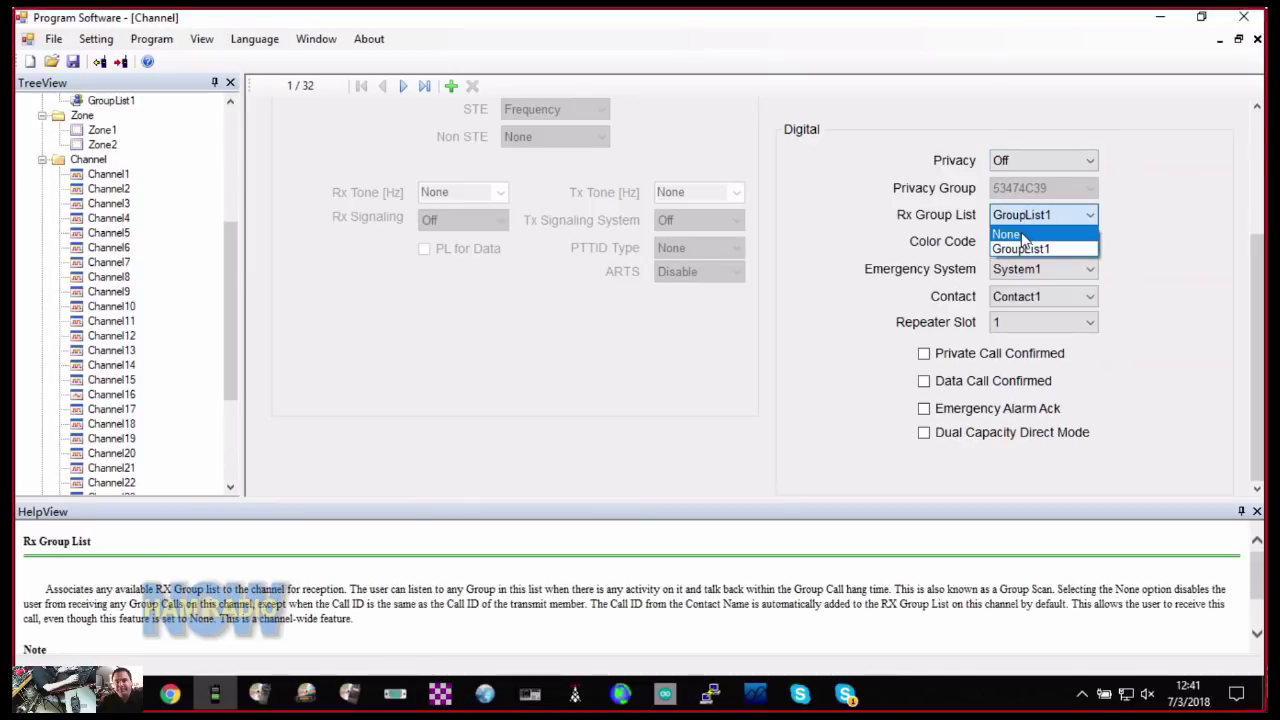
click(934, 256)
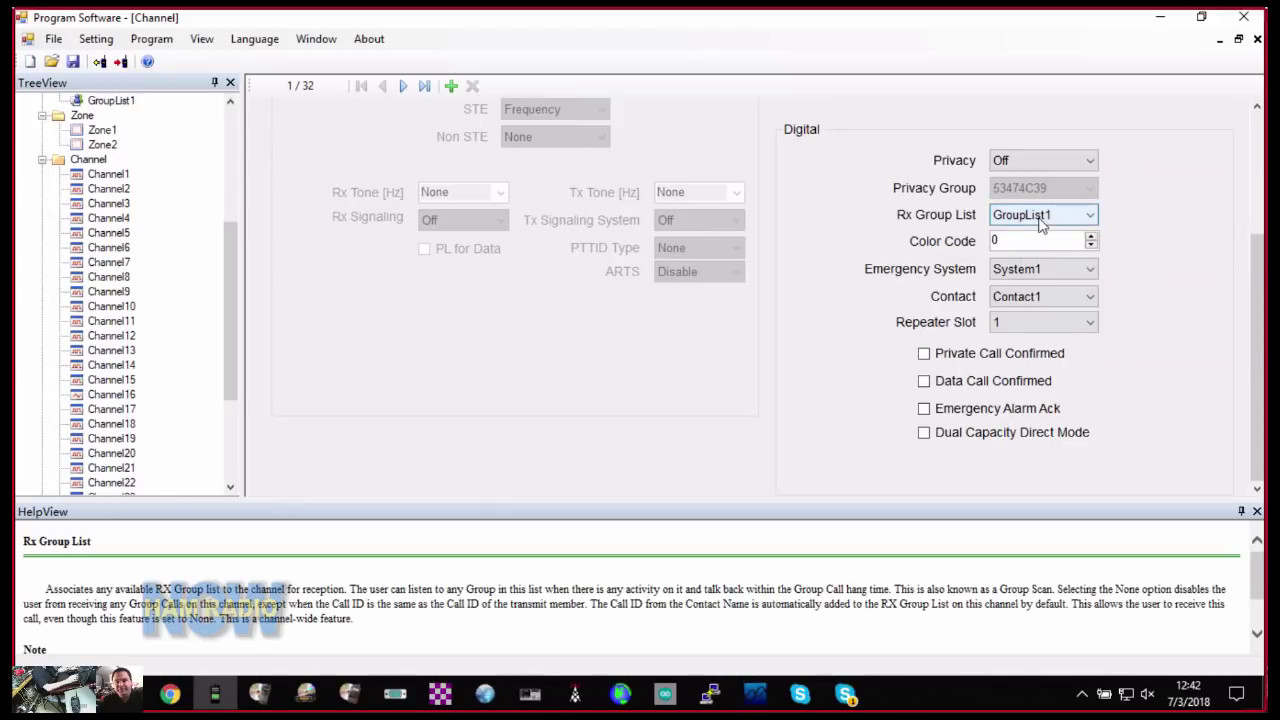
click(1029, 298)
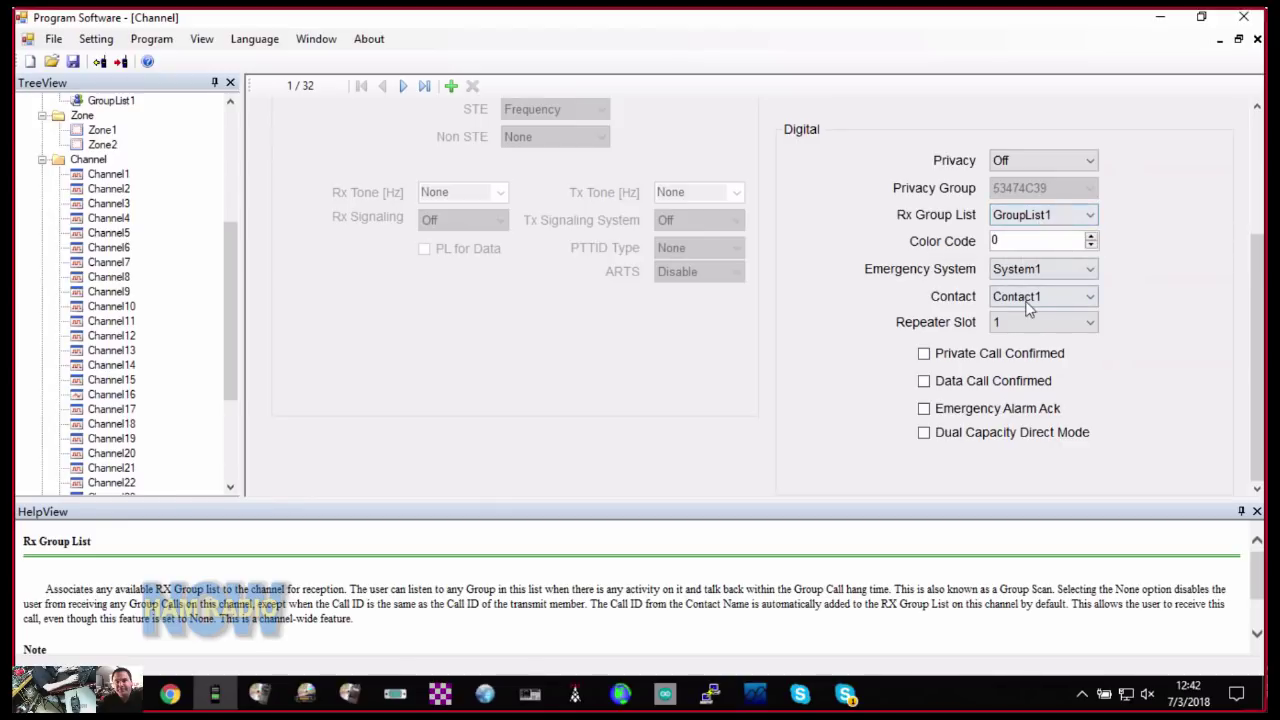
click(1030, 298)
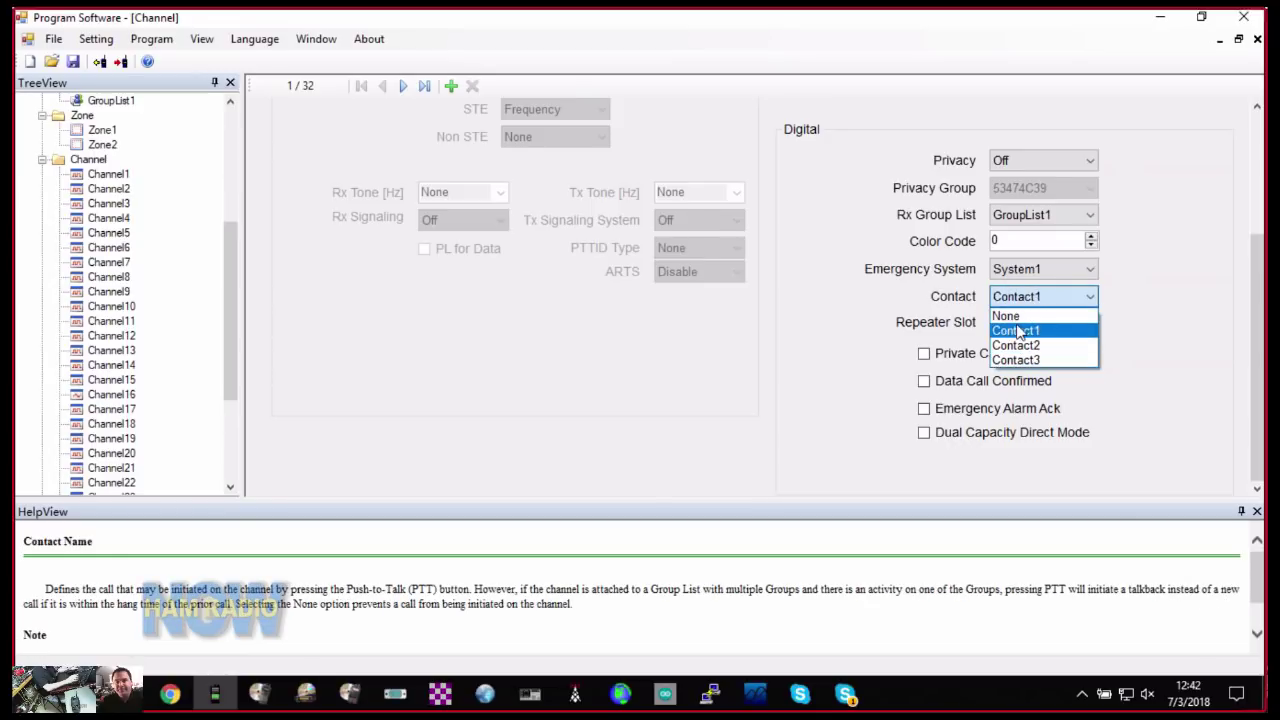
click(1017, 338)
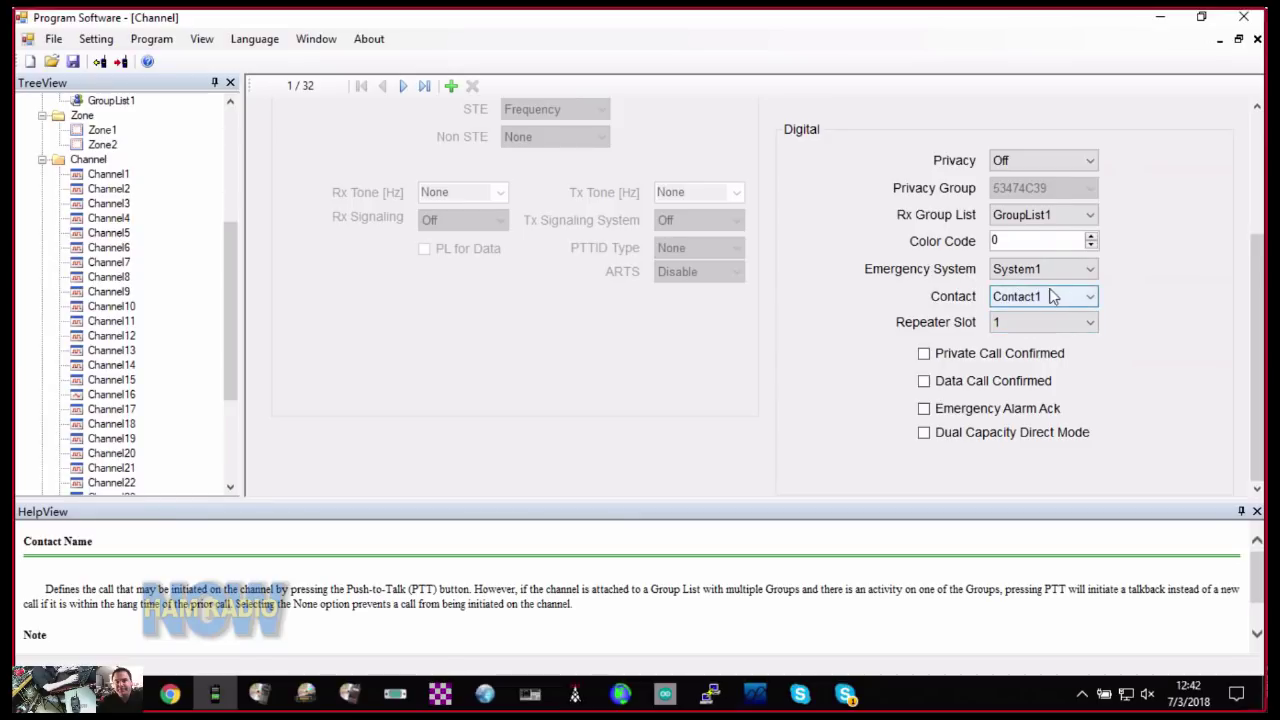
Locate GroupList1 in the tree and review the Rx Group List choices for Channel1 again without changing the selection.
click(1007, 229)
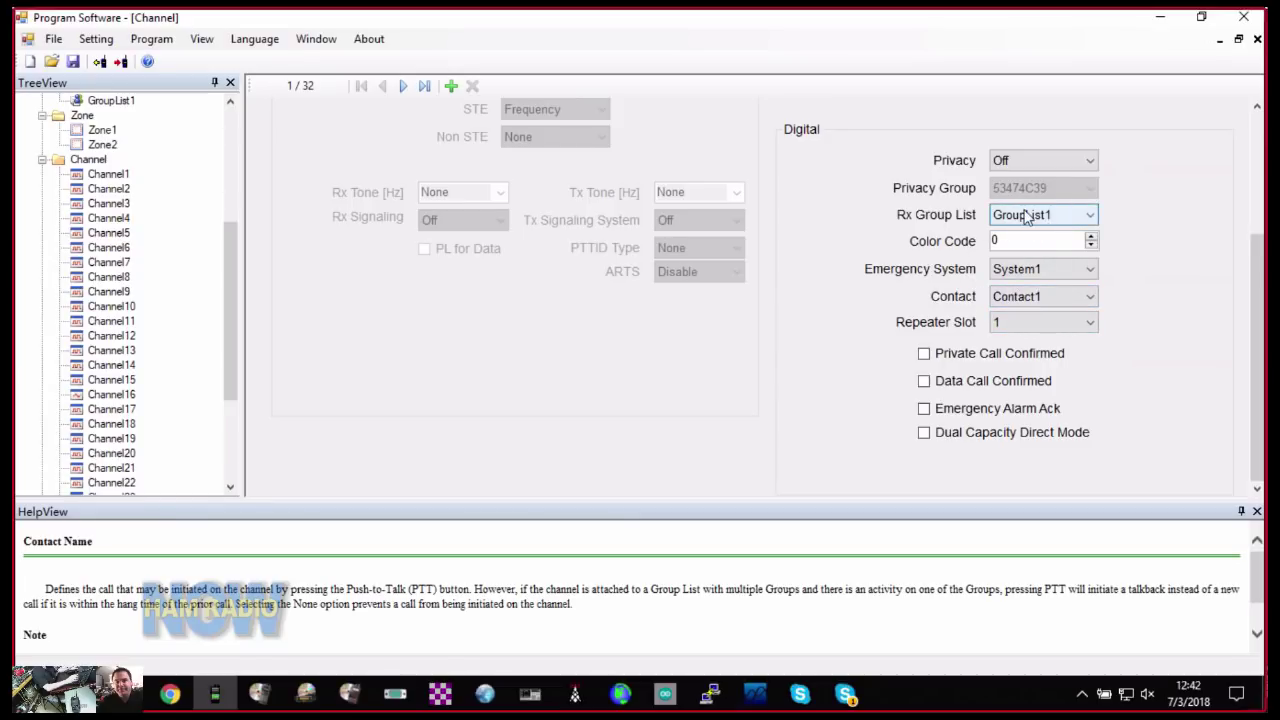
scroll(190, 195, up, 3)
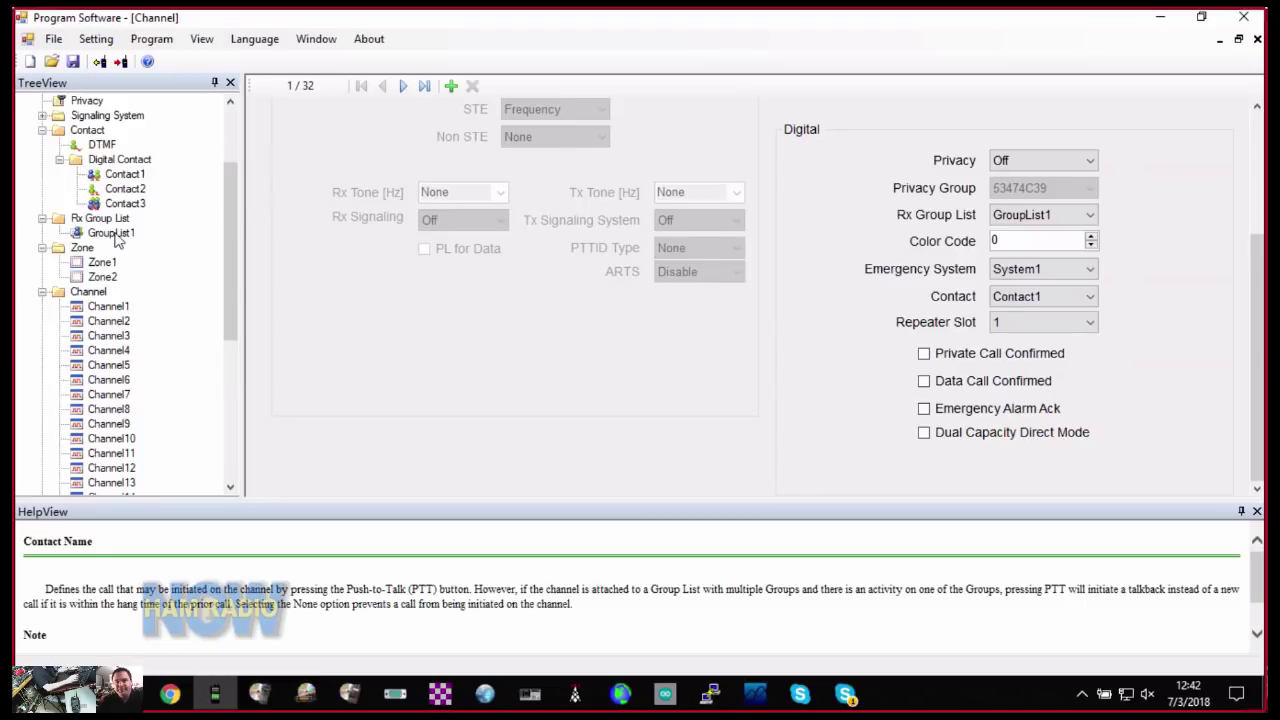
click(997, 230)
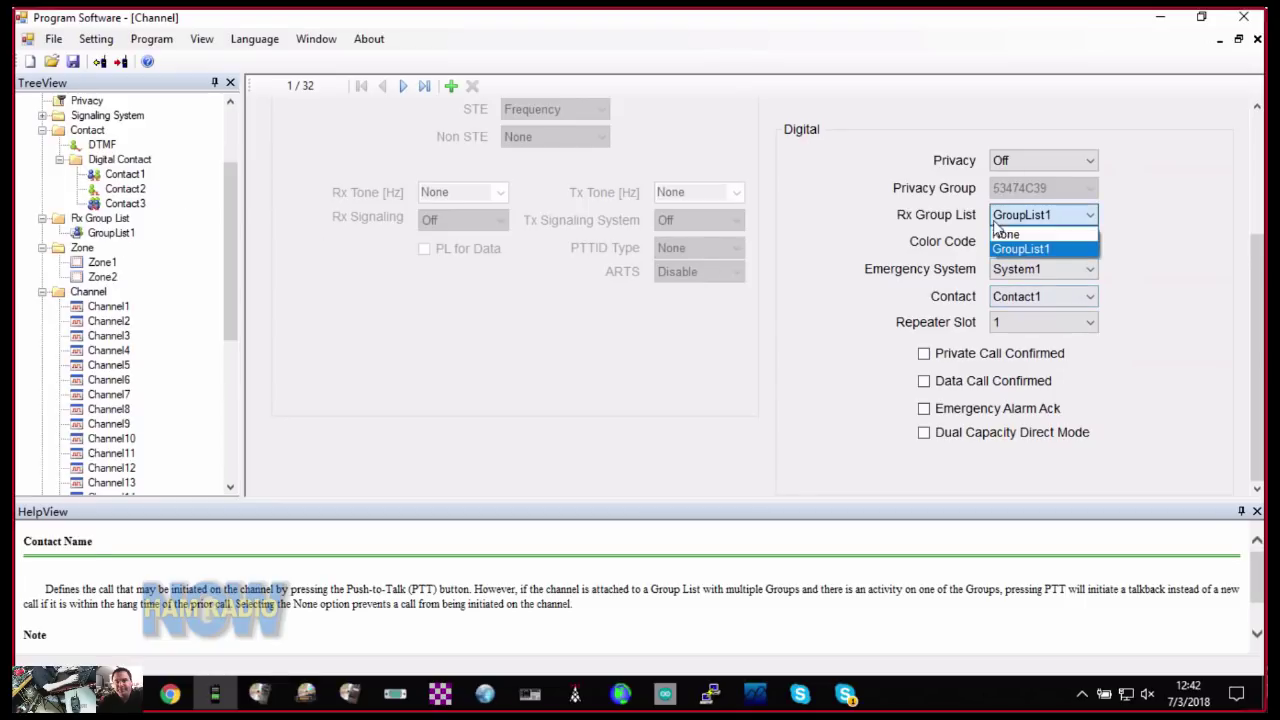
click(803, 236)
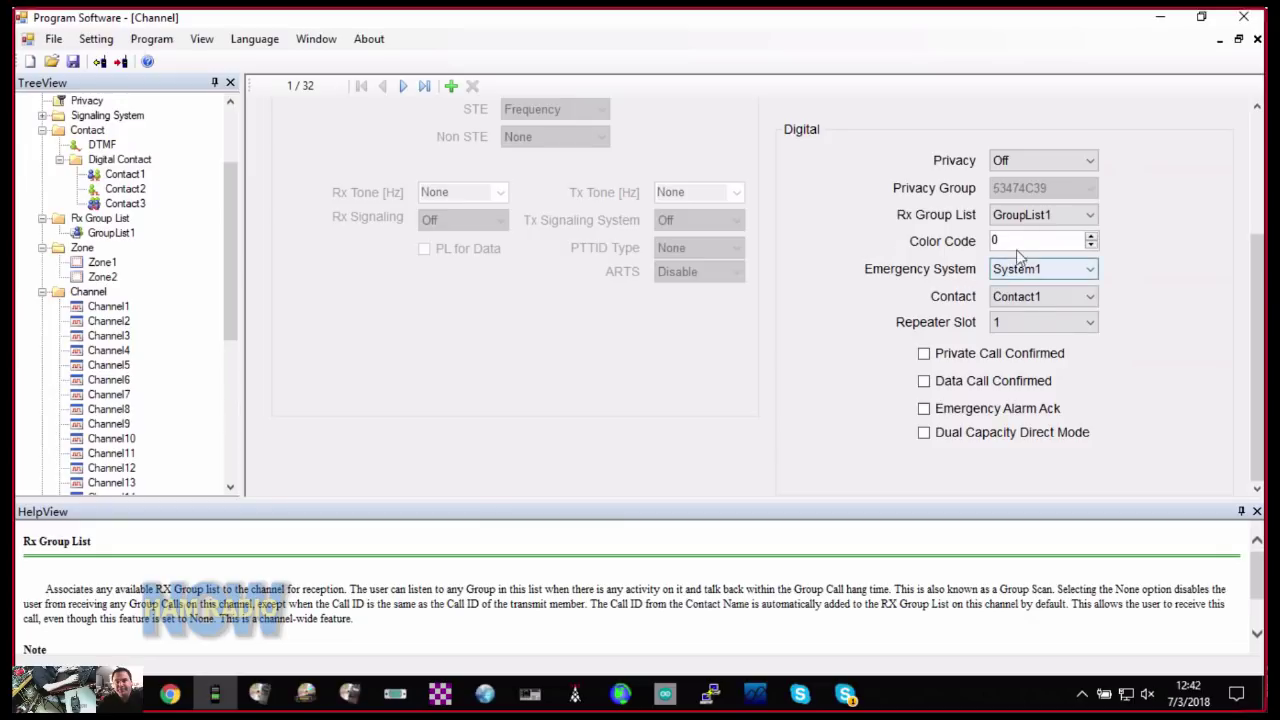
Try a higher color code on Channel1, return it to 0, and check the Repeater Slot options without changing the slot.
click(1091, 239)
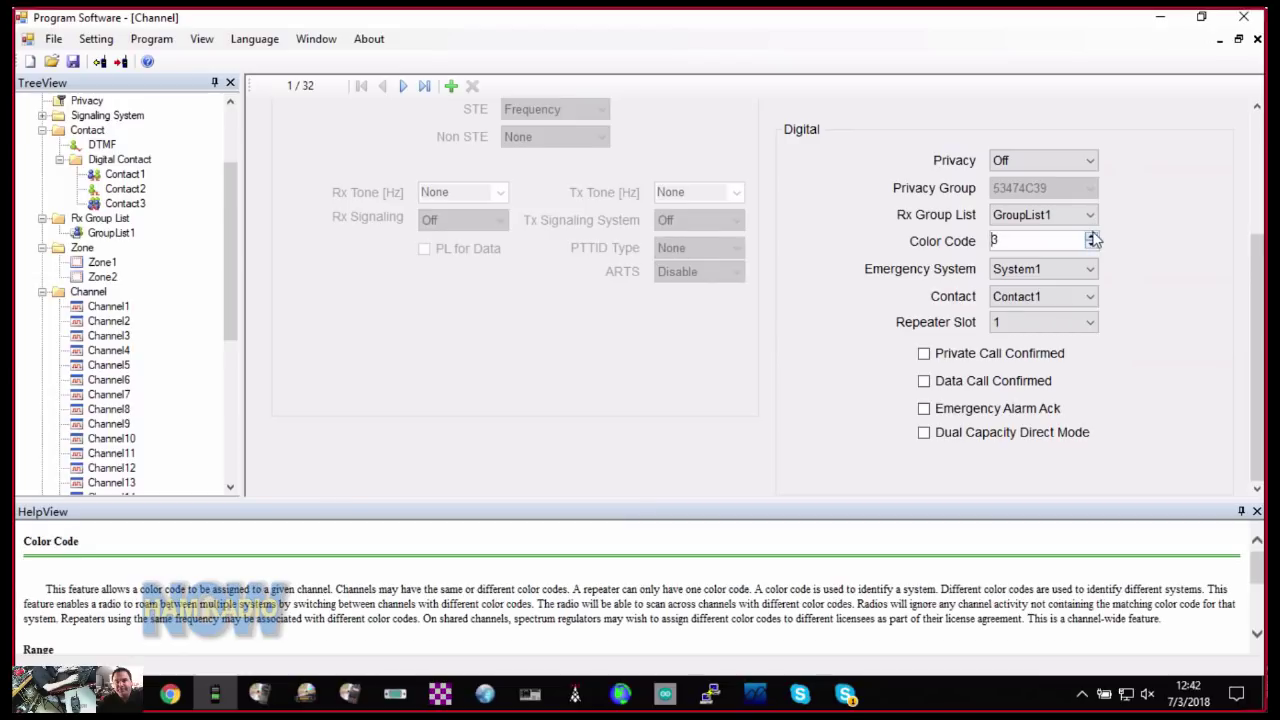
click(1091, 239)
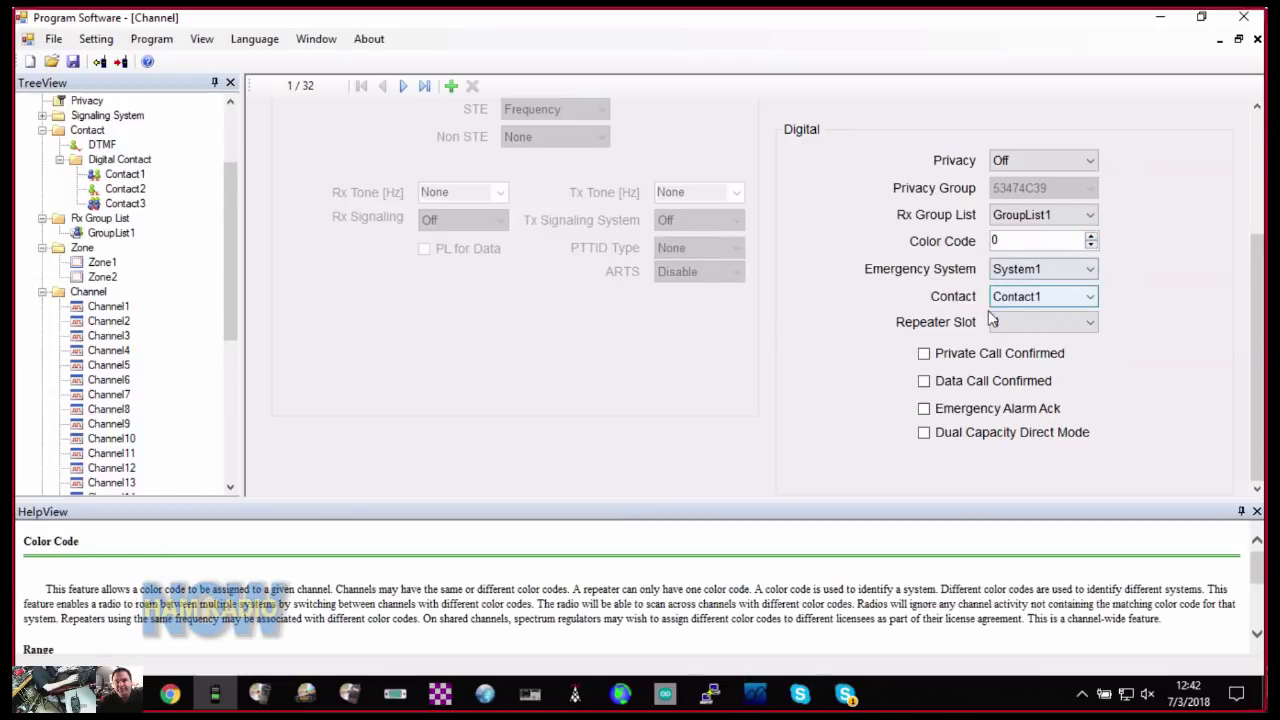
click(1089, 322)
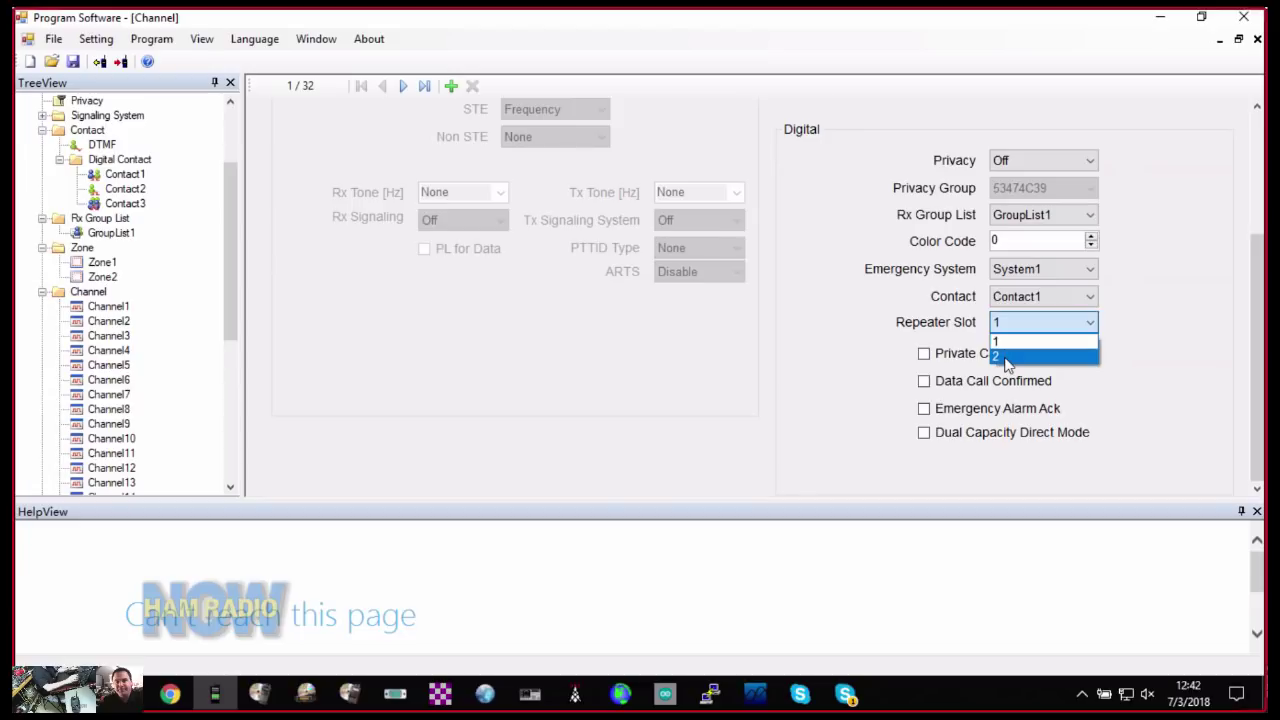
click(872, 278)
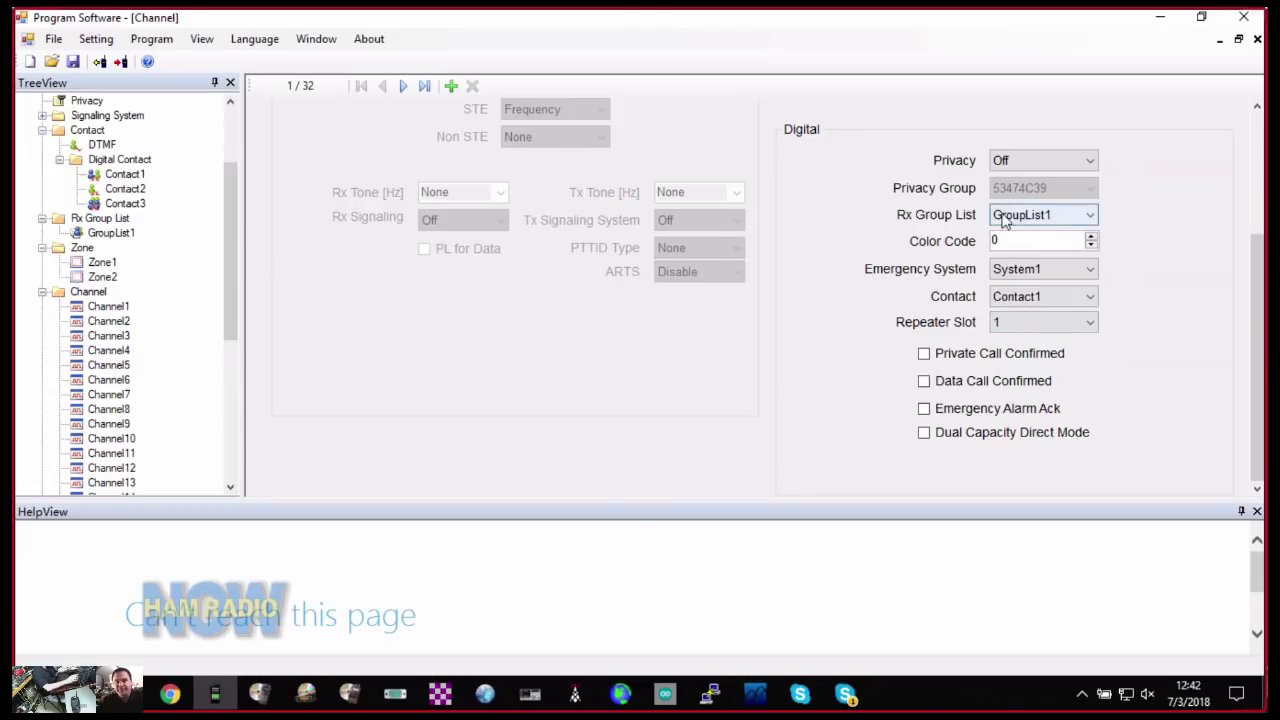
Review the Contact choices again and look back over Channel1's digital and general settings.
click(1000, 296)
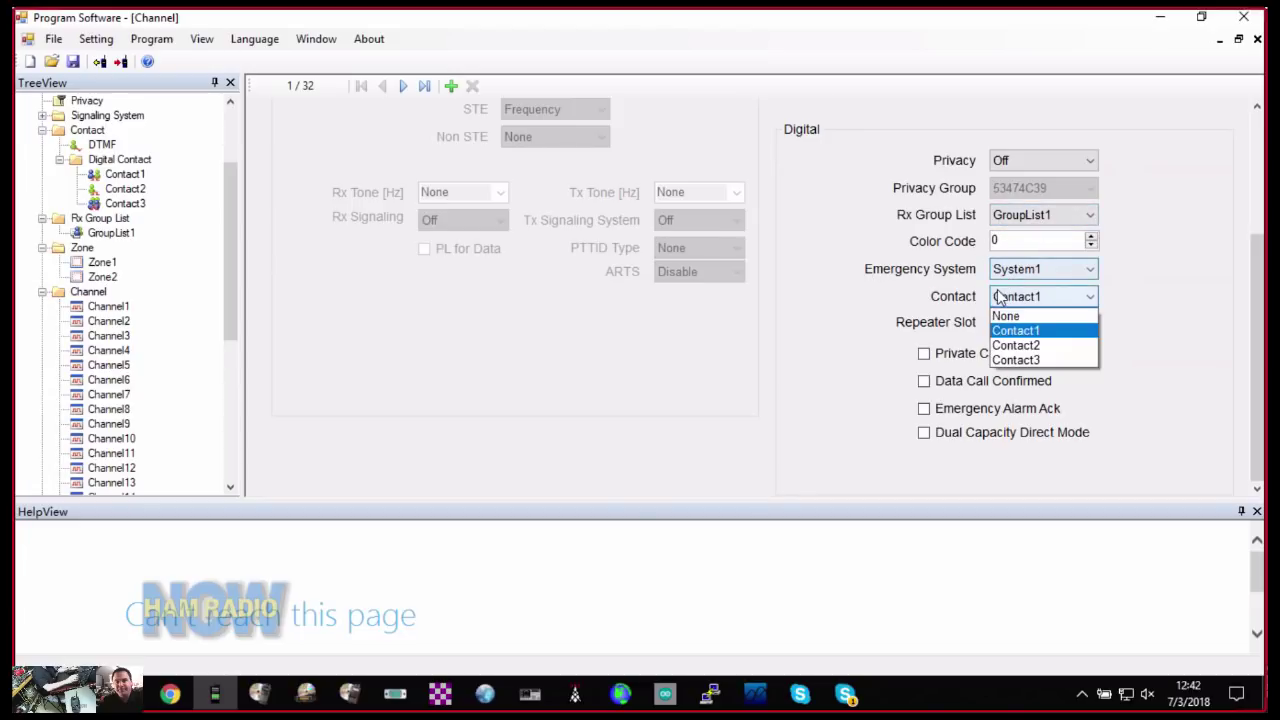
click(920, 303)
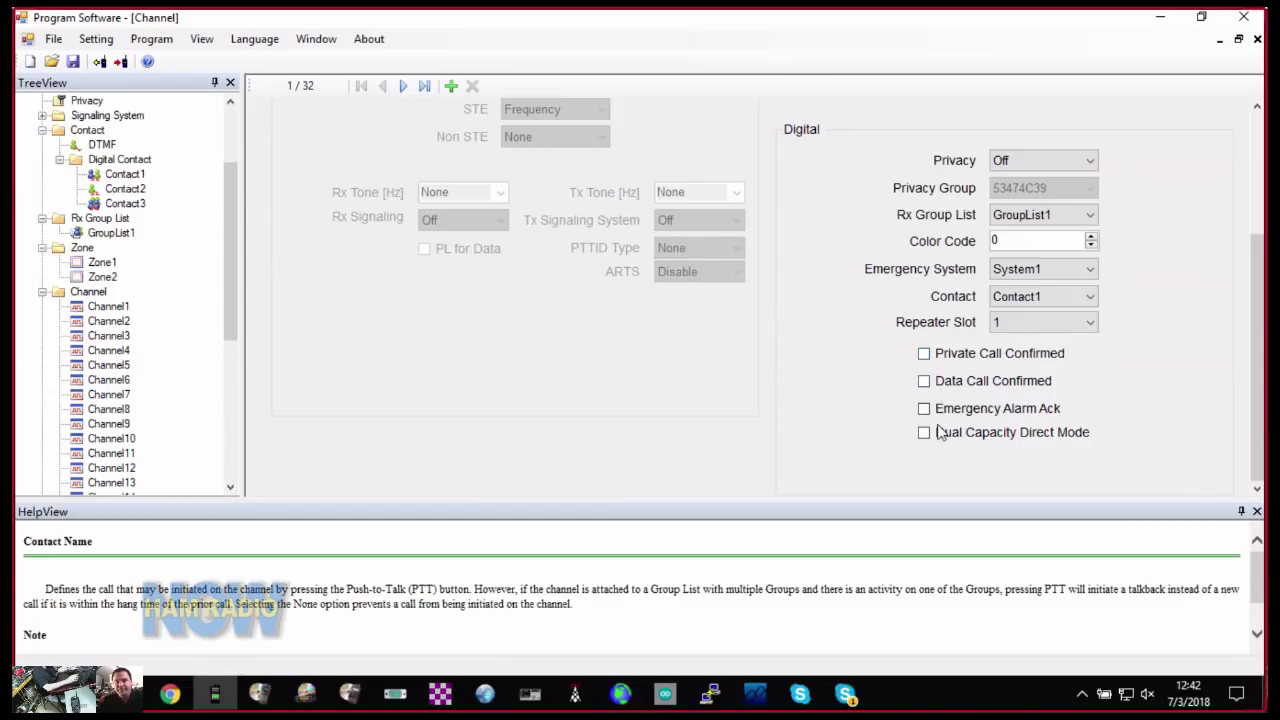
scroll(873, 321, up, 2)
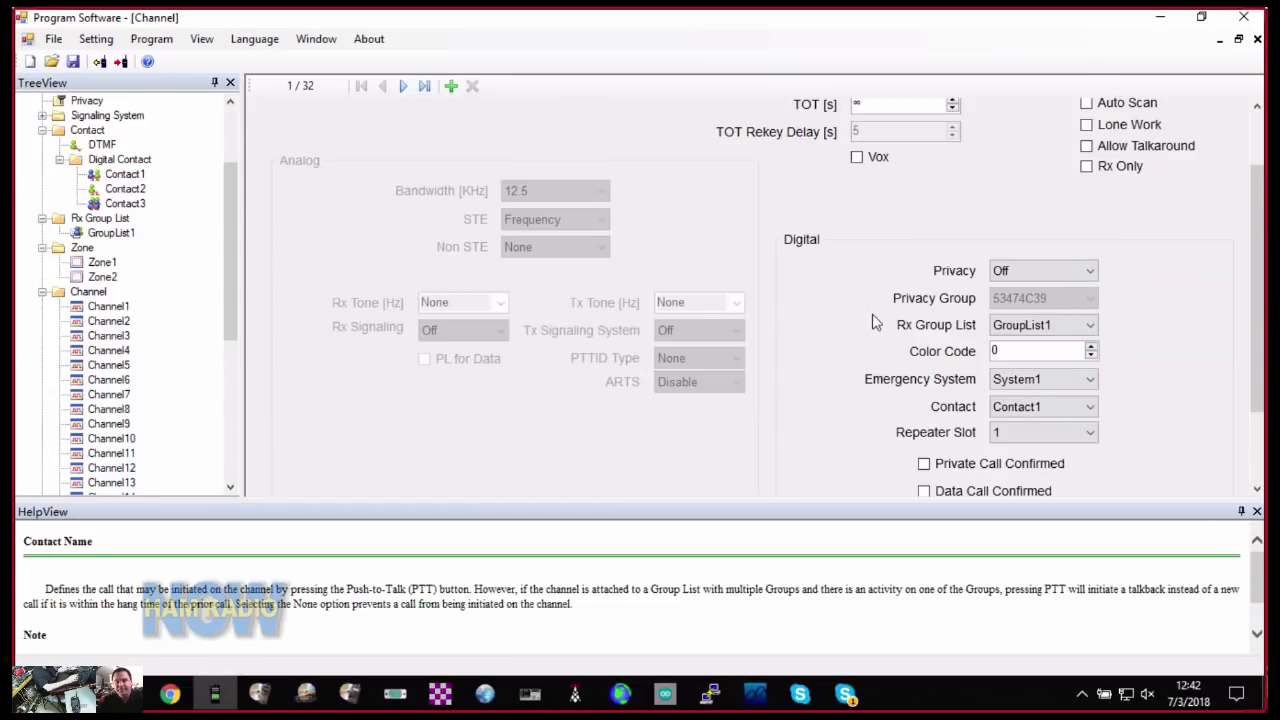
scroll(873, 321, up, 2)
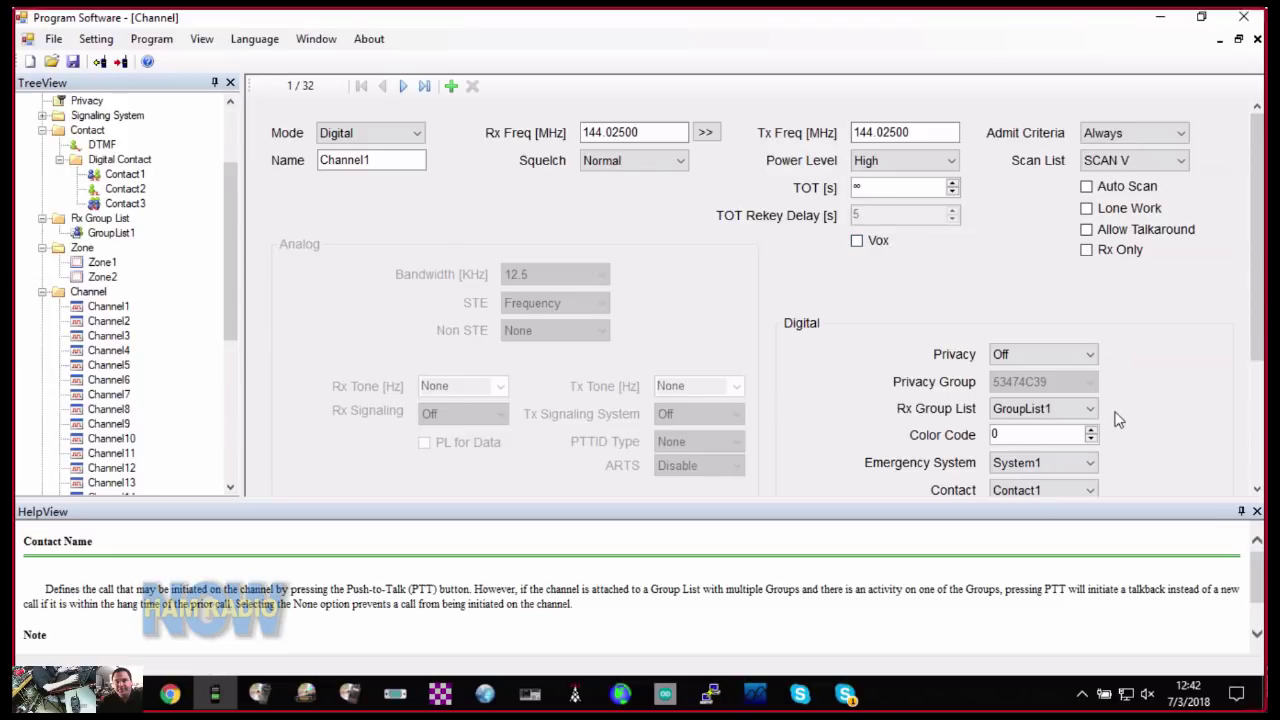
Expand the Scan branch and view the member channels of the SCAN V scan list.
scroll(142, 310, down, 7)
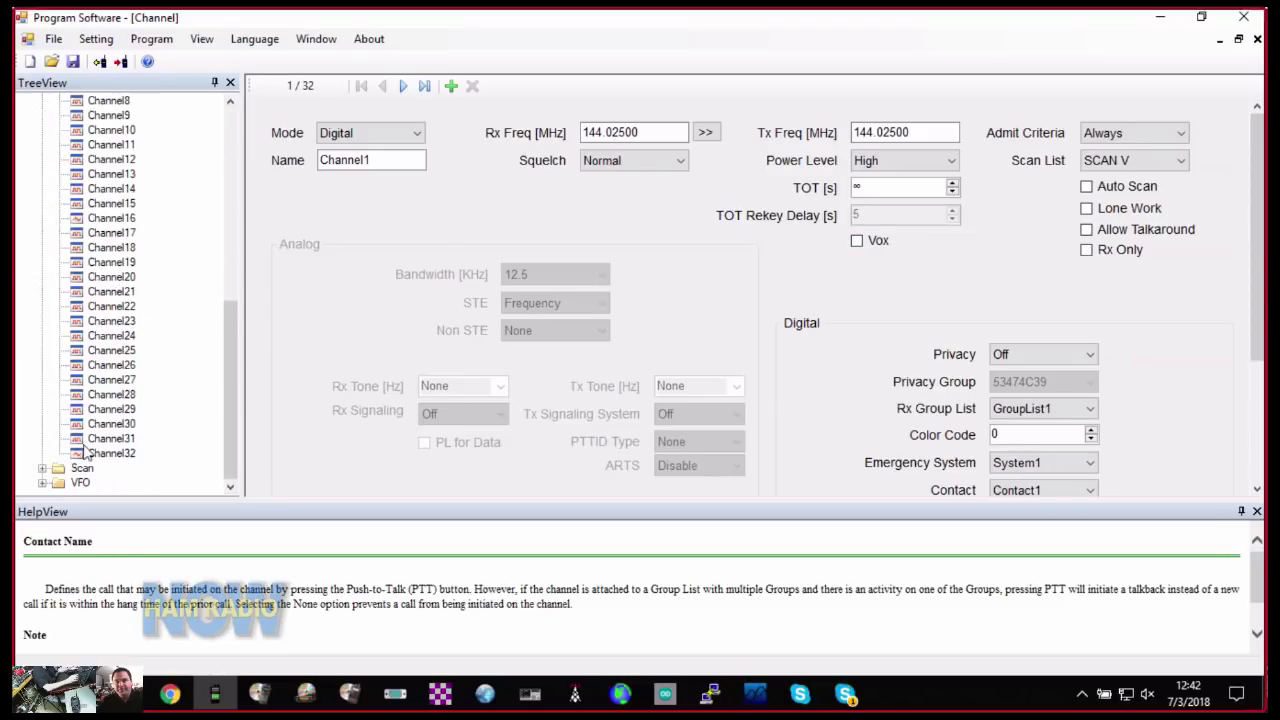
click(43, 468)
click(105, 467)
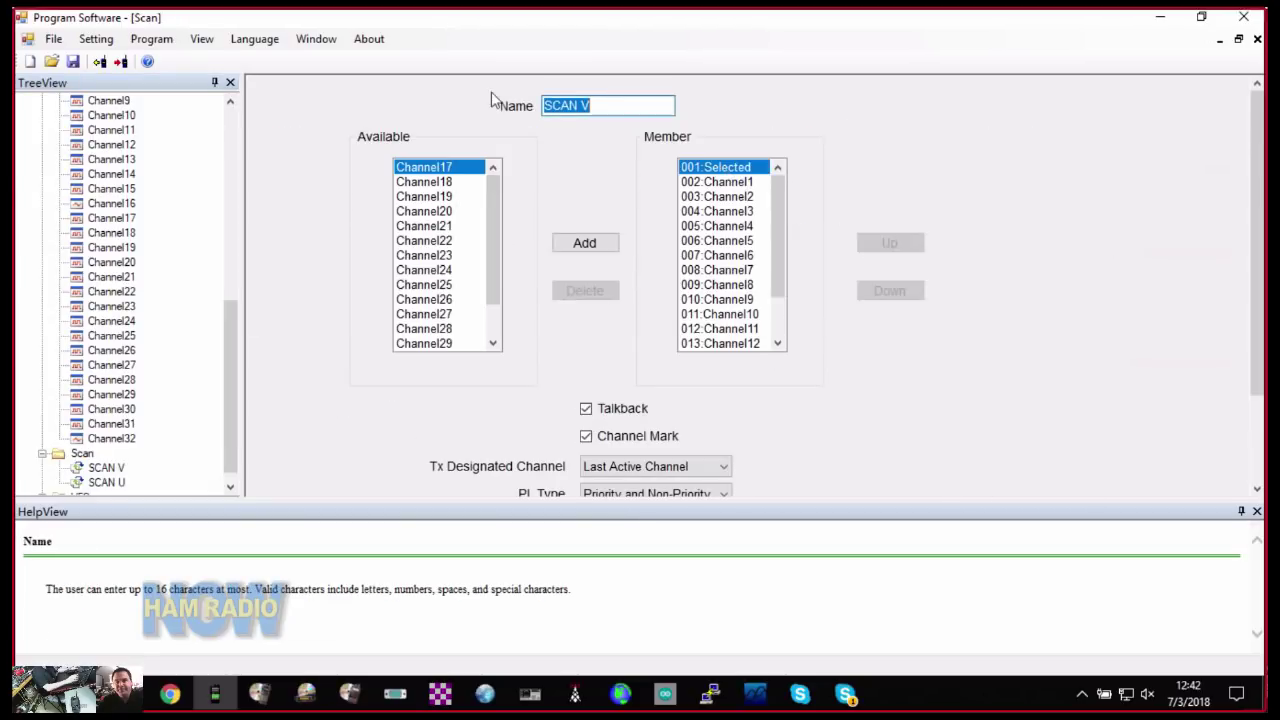
scroll(737, 235, down, 2)
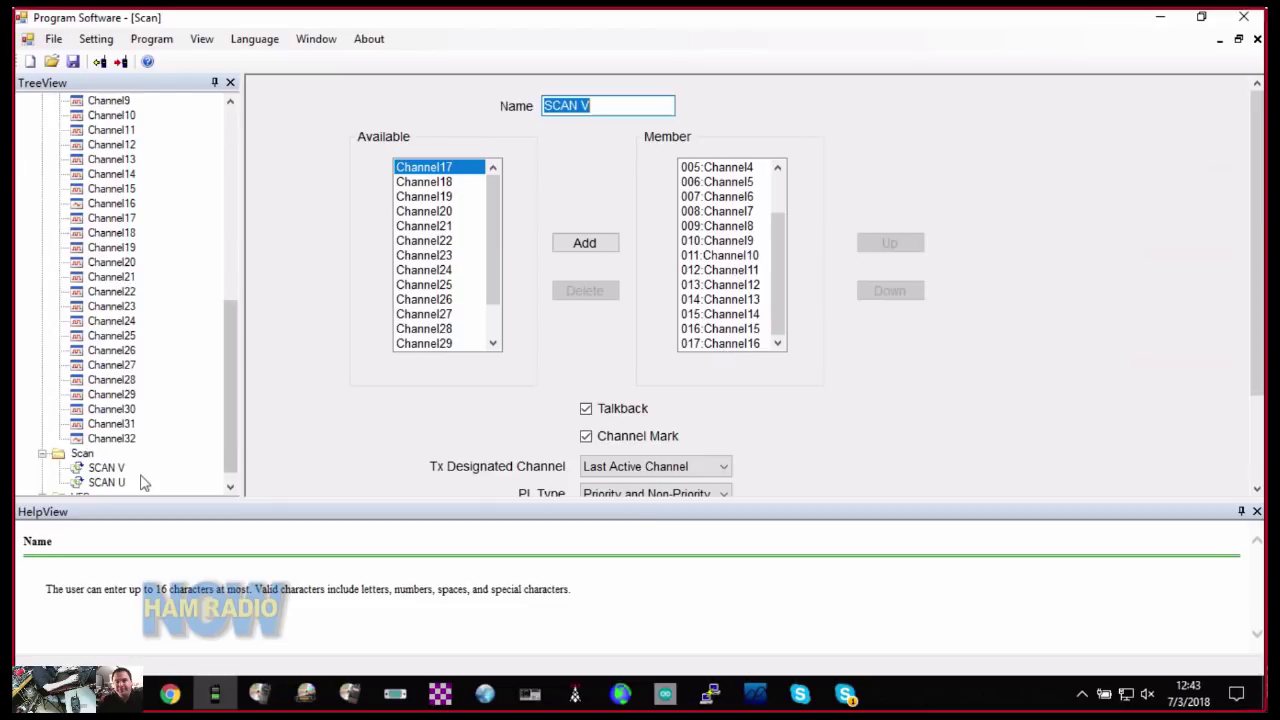
Open the SCAN U scan list and look through its member channels.
scroll(140, 482, up, 1)
scroll(140, 482, down, 2)
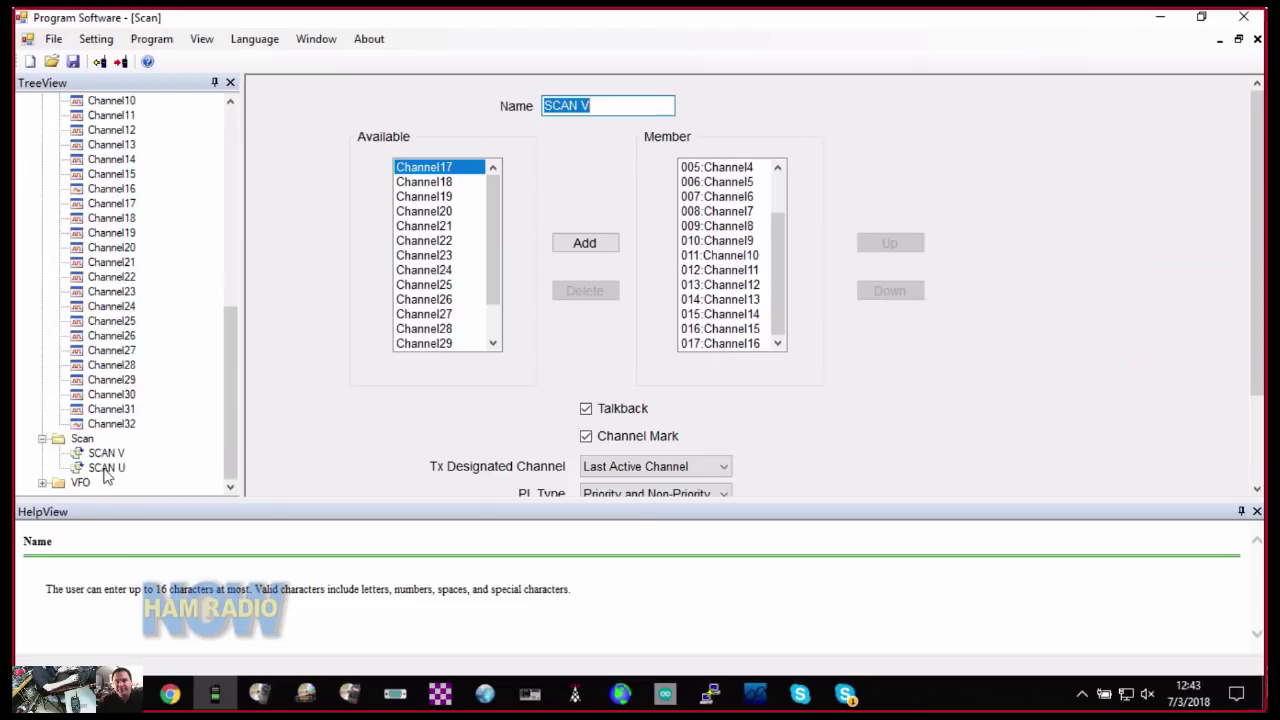
click(107, 469)
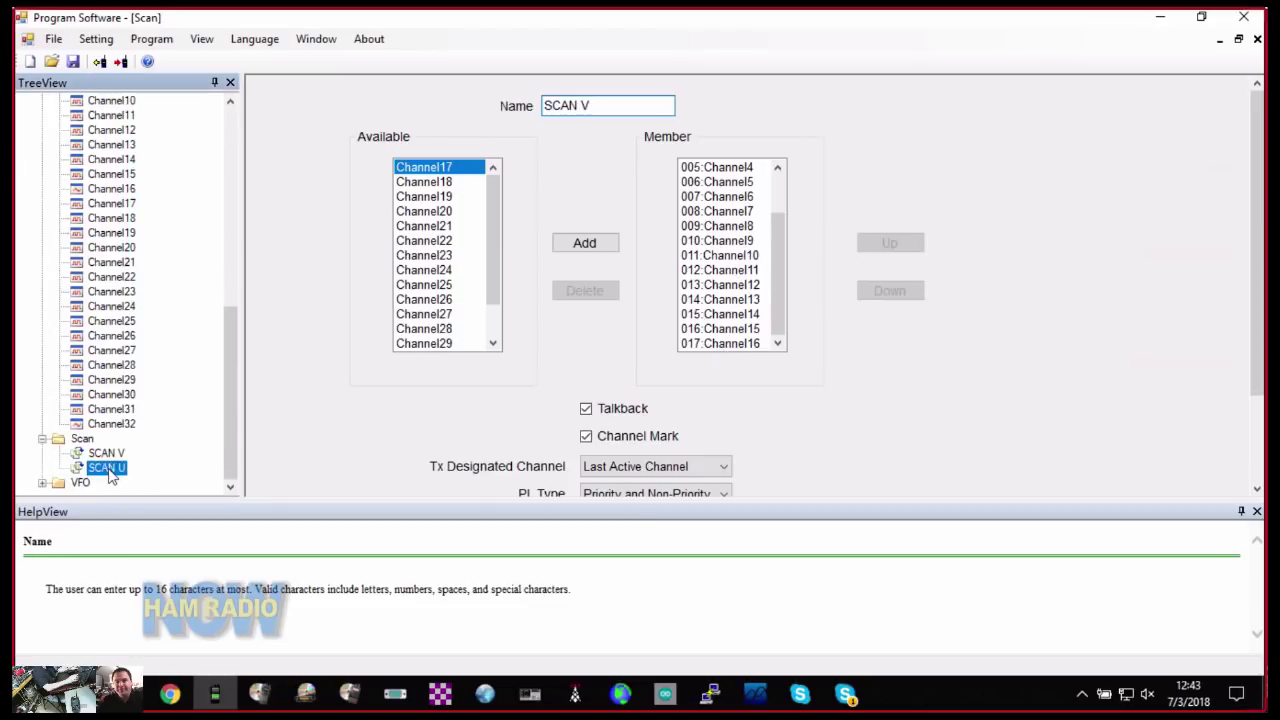
scroll(730, 205, down, 2)
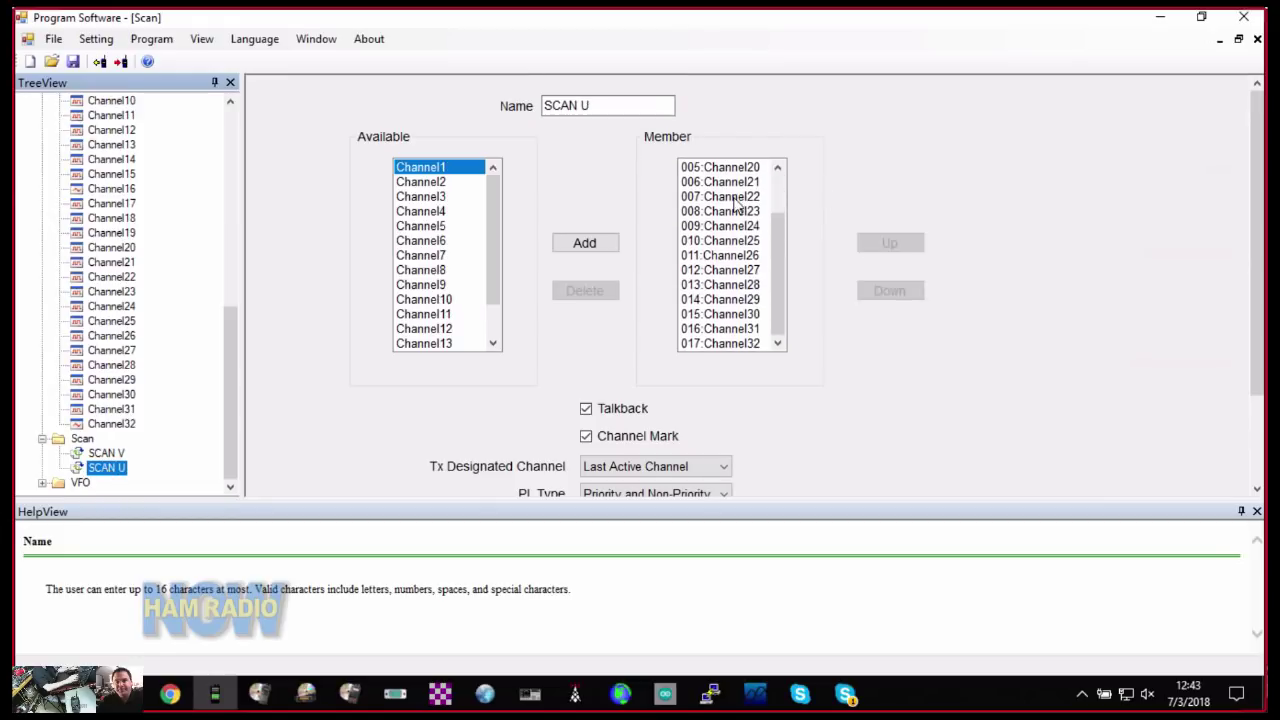
scroll(736, 205, up, 1)
scroll(735, 205, down, 2)
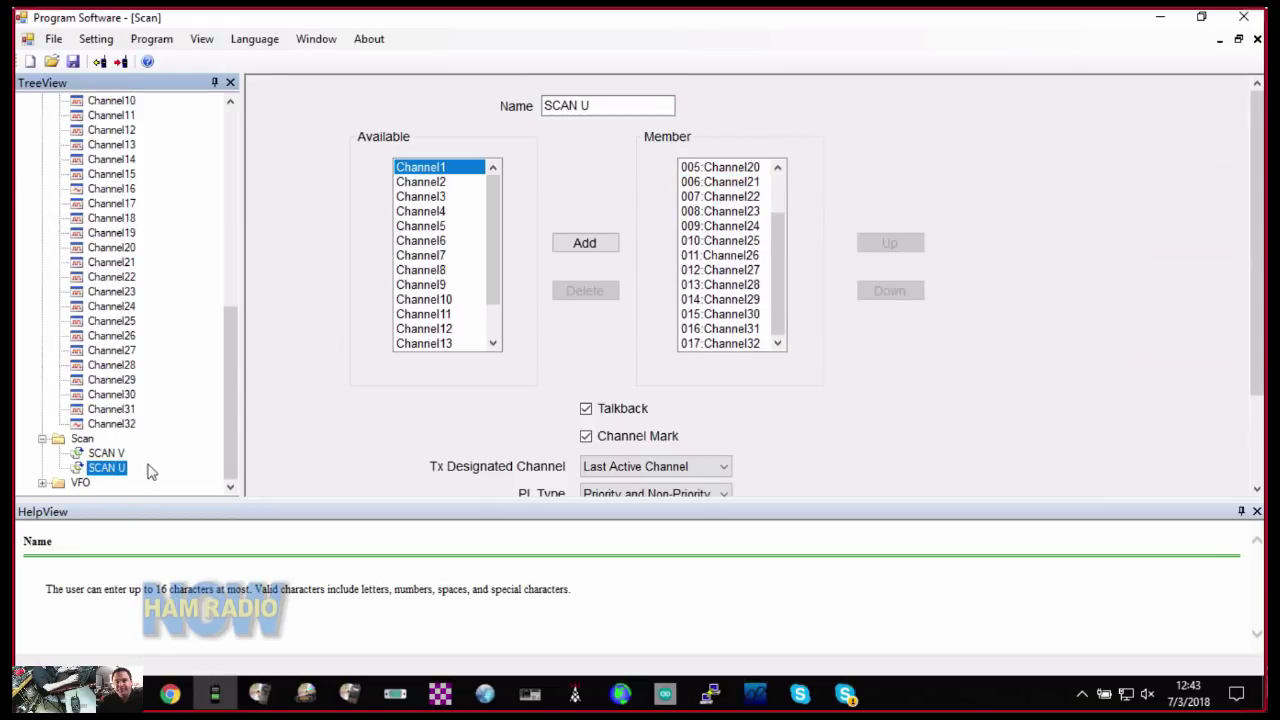
Expand the VFO branch, open VFO A and look through its frequency, offset and analog settings.
click(43, 483)
click(93, 471)
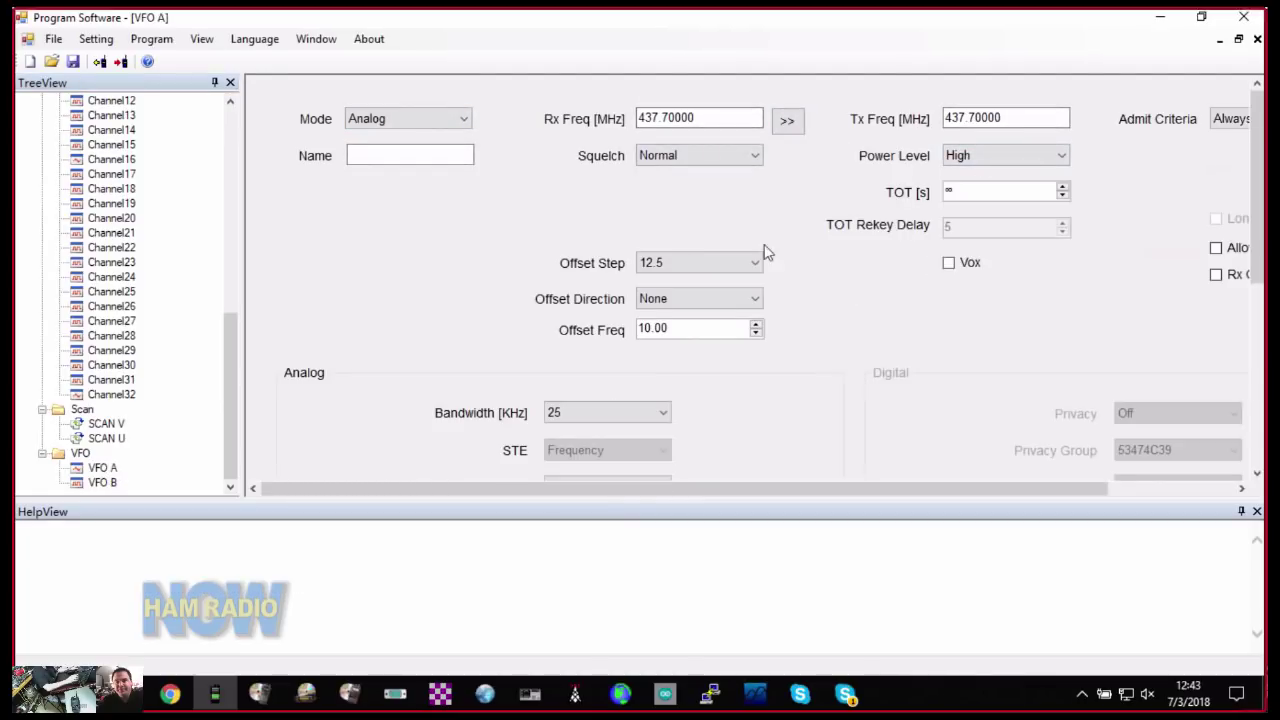
scroll(480, 280, down, 5)
scroll(513, 312, up, 3)
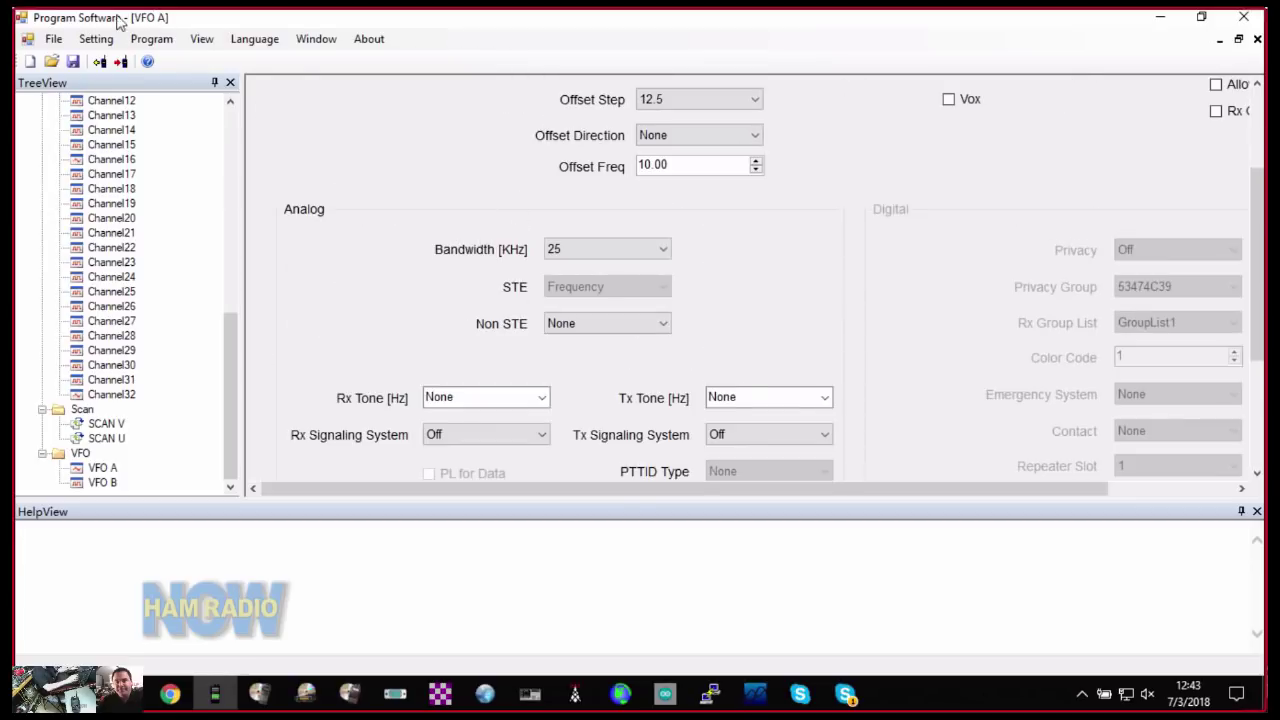
Open another saved radio configuration file and dismiss the confirmation message.
click(53, 61)
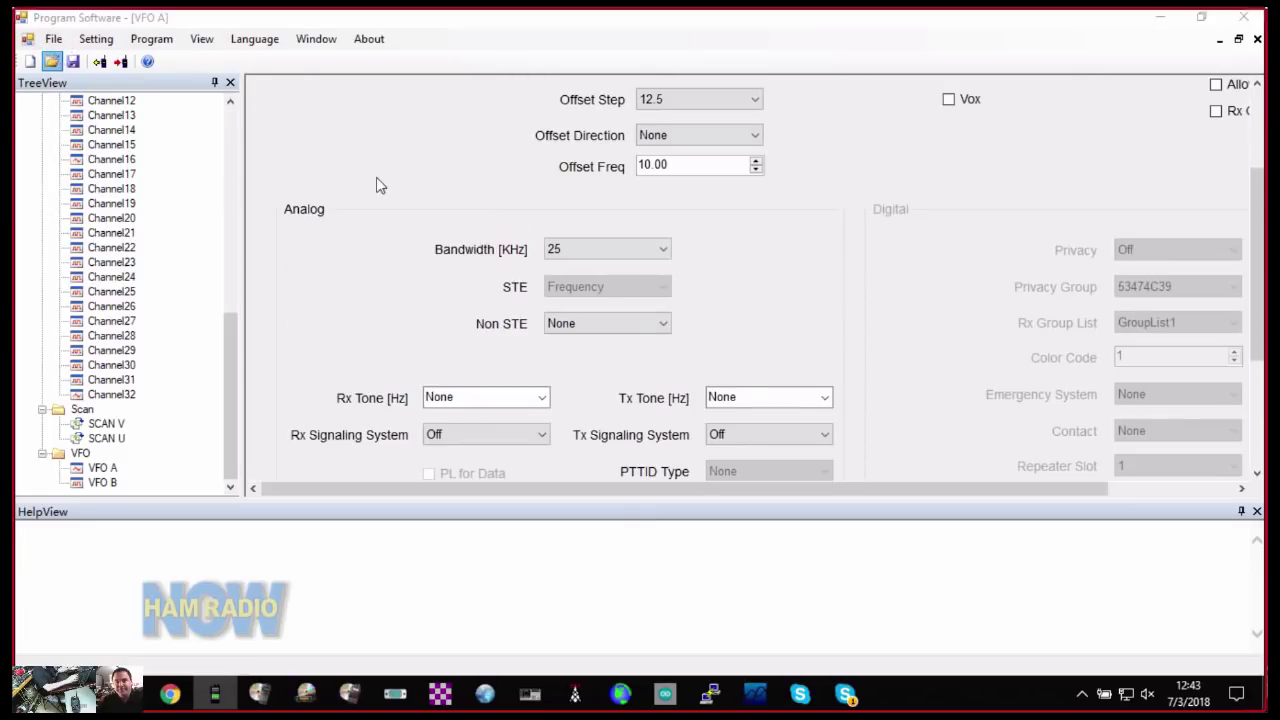
double_click(270, 160)
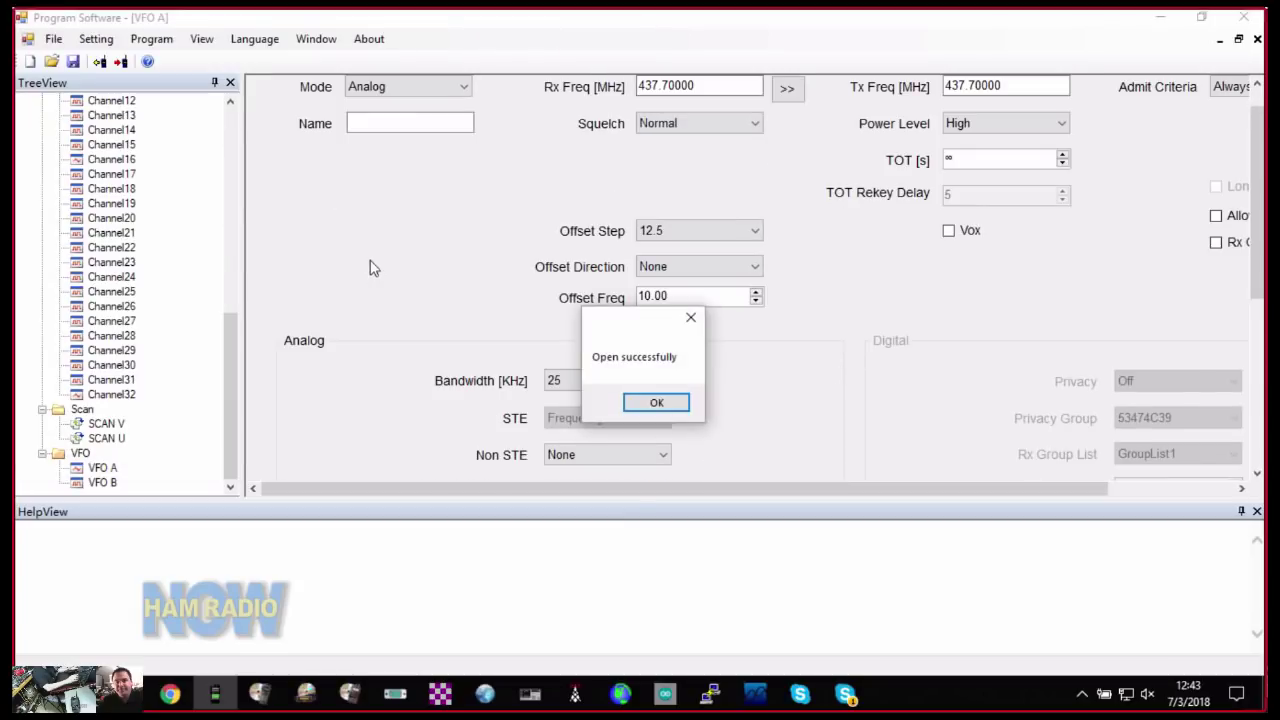
click(655, 404)
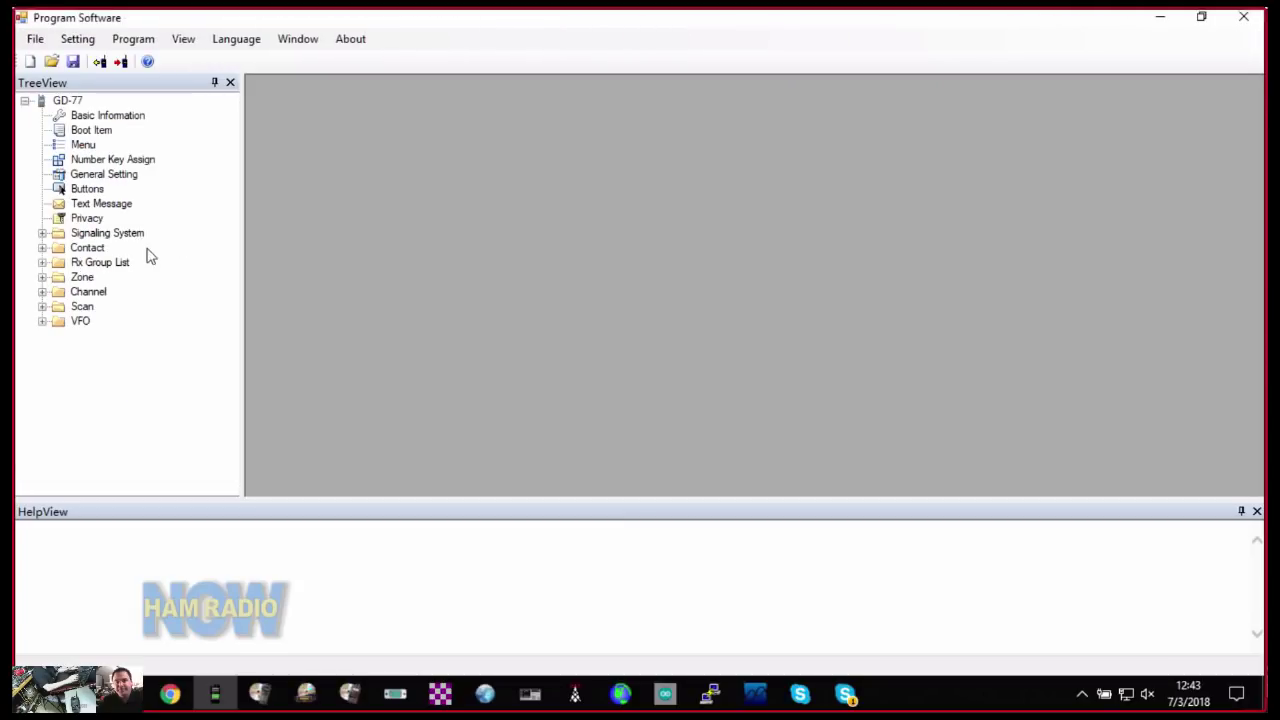
Expand the Channel branch and examine how the loaded file's hotspot and repeater channels are named and grouped.
click(42, 292)
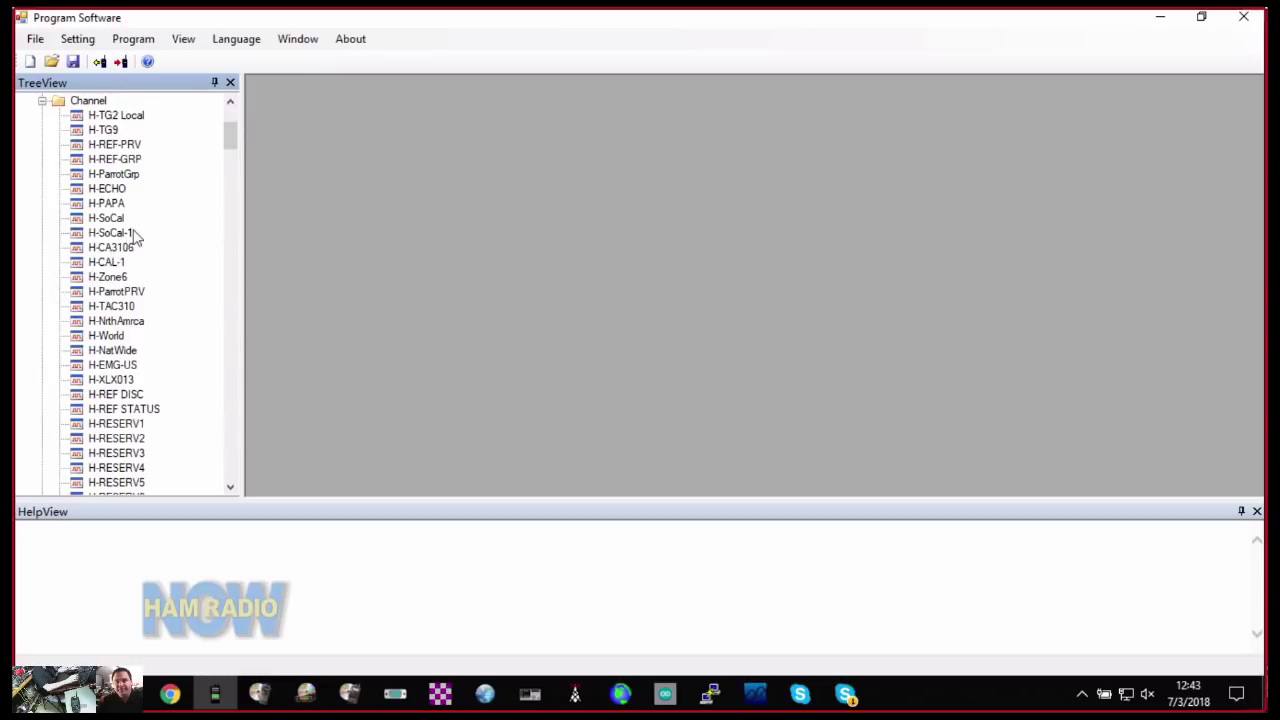
scroll(135, 238, down, 3)
scroll(135, 238, down, 6)
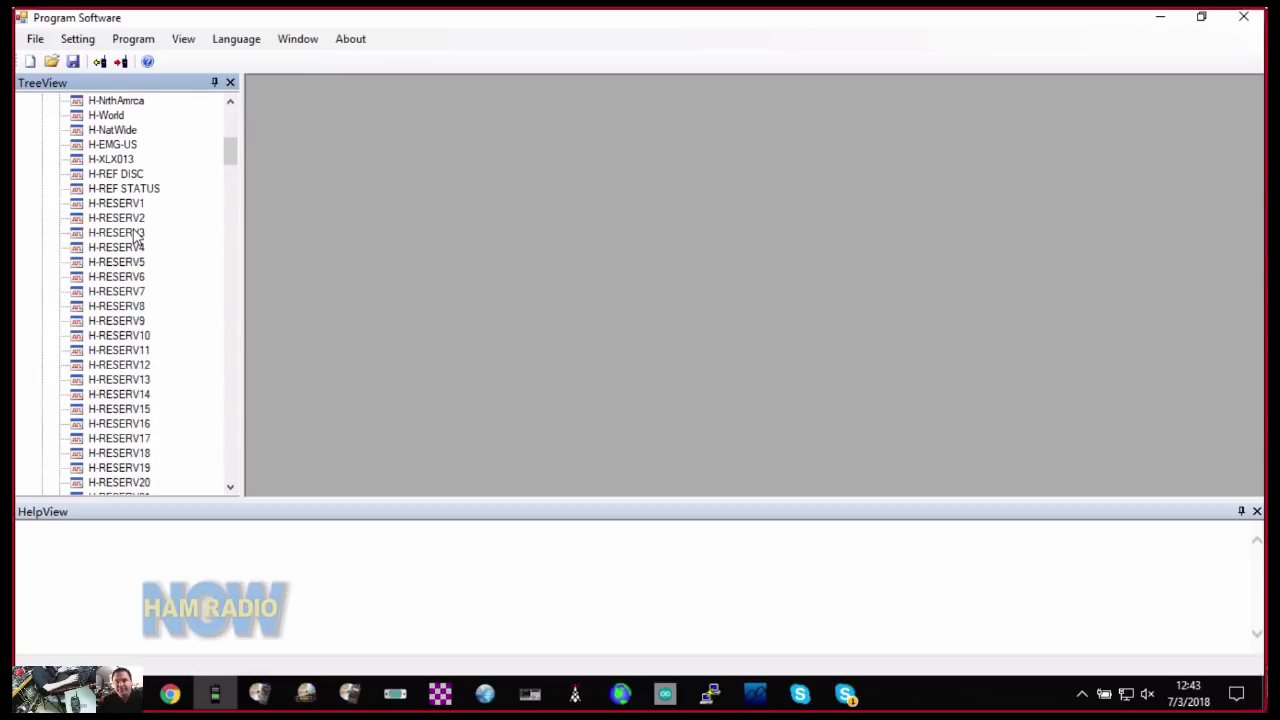
scroll(135, 238, down, 2)
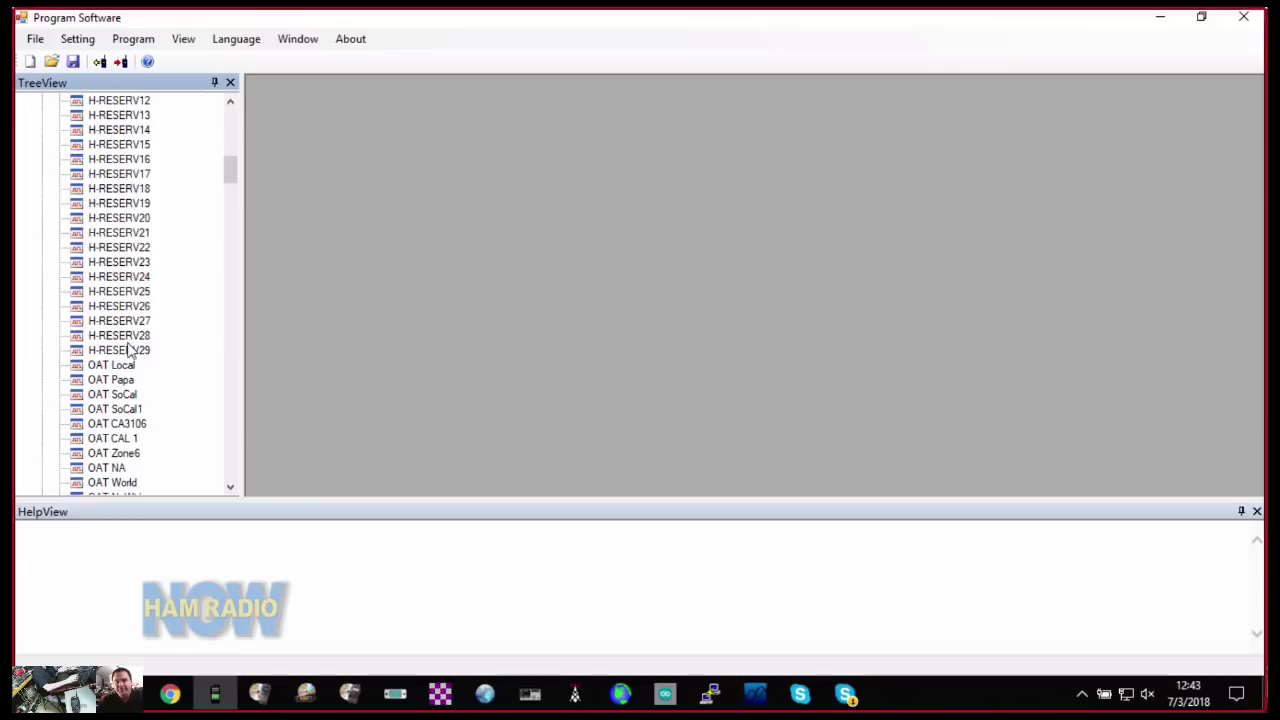
scroll(113, 268, down, 1)
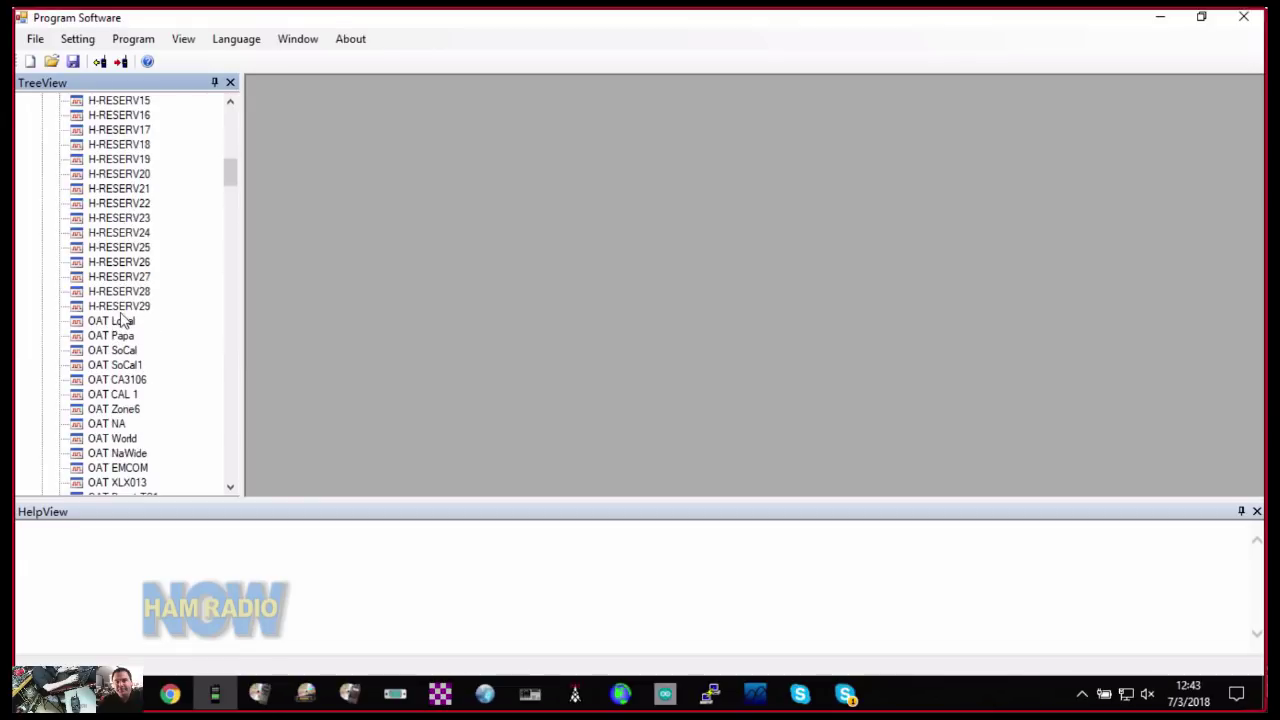
scroll(122, 320, down, 1)
scroll(120, 318, down, 2)
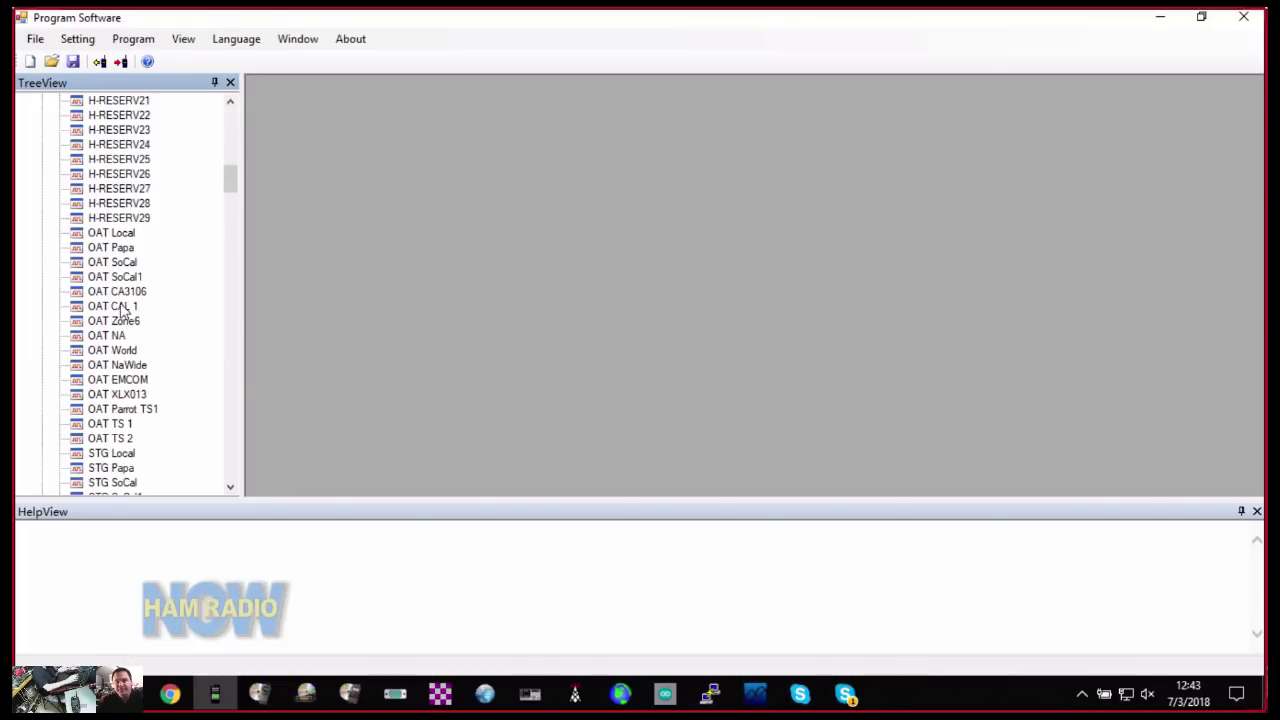
scroll(126, 254, down, 6)
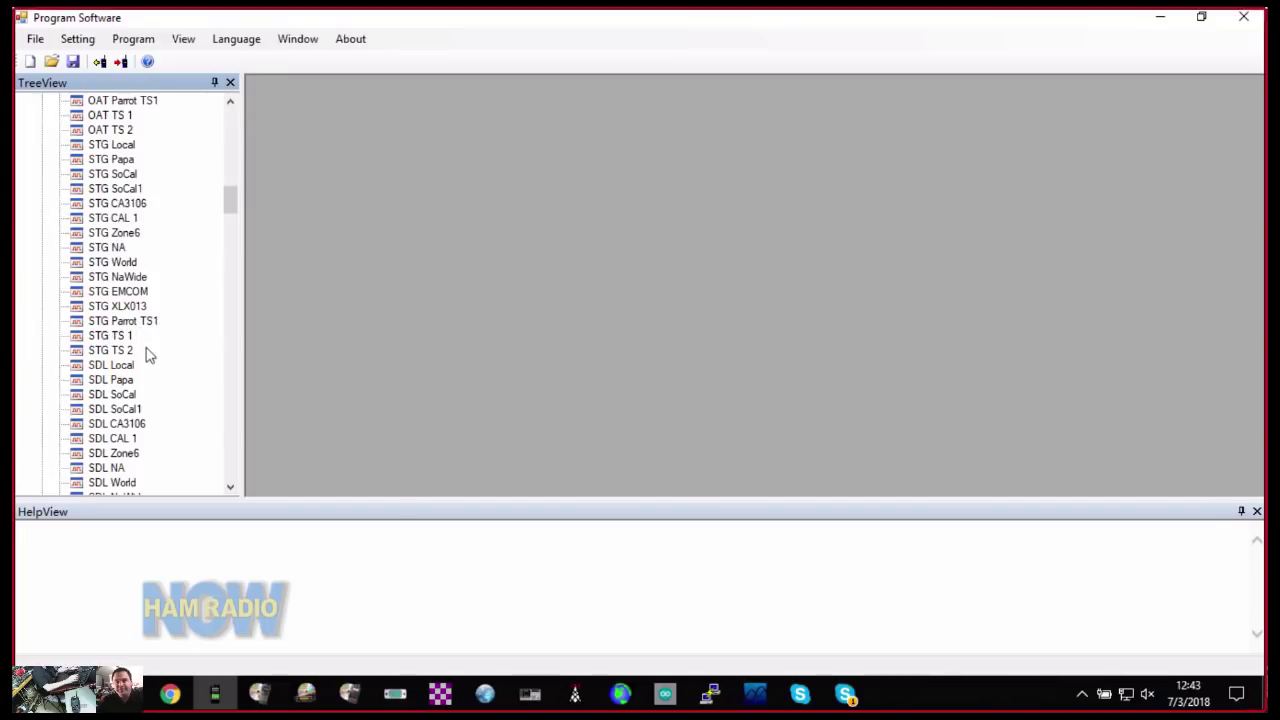
scroll(135, 382, down, 3)
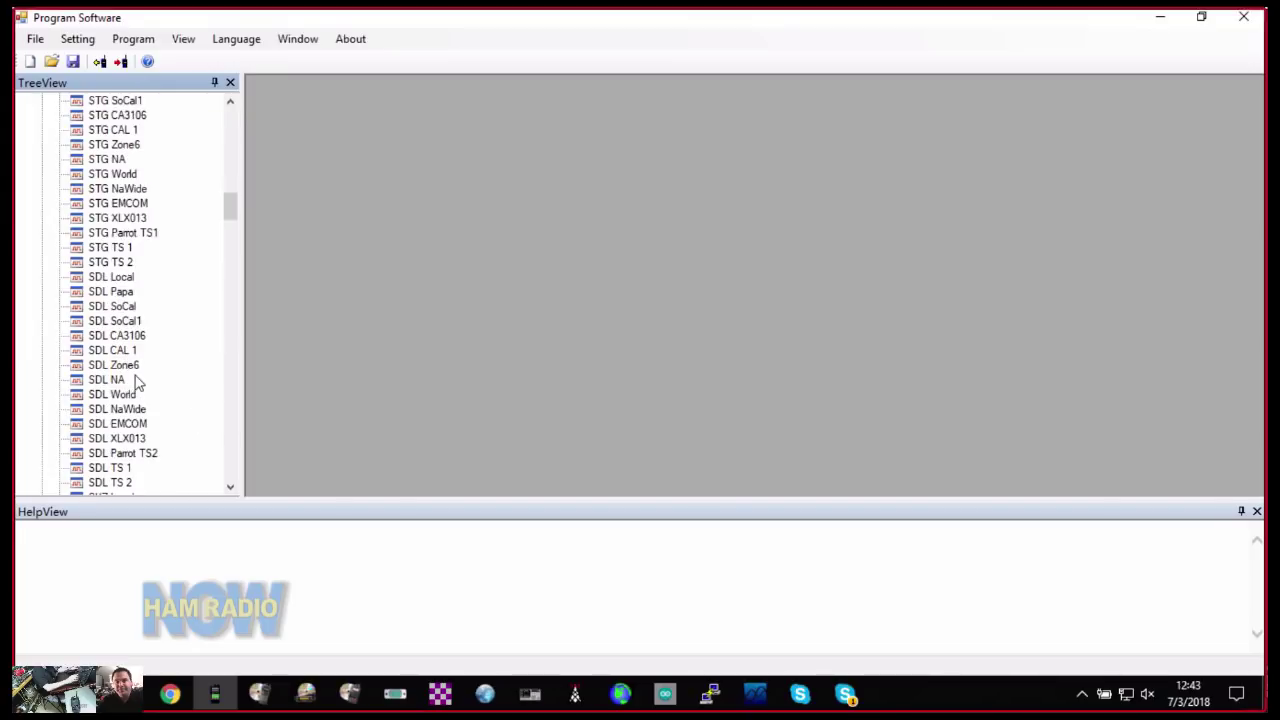
scroll(138, 382, down, 2)
scroll(140, 382, down, 7)
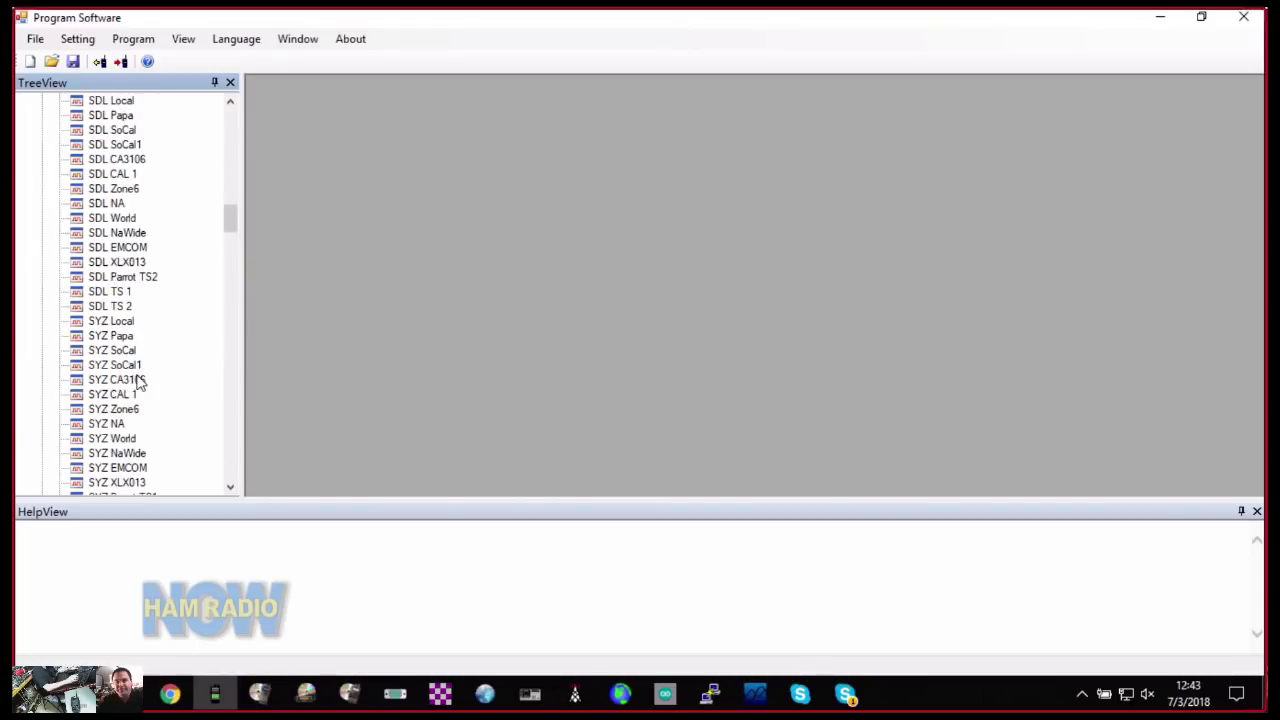
scroll(140, 382, down, 13)
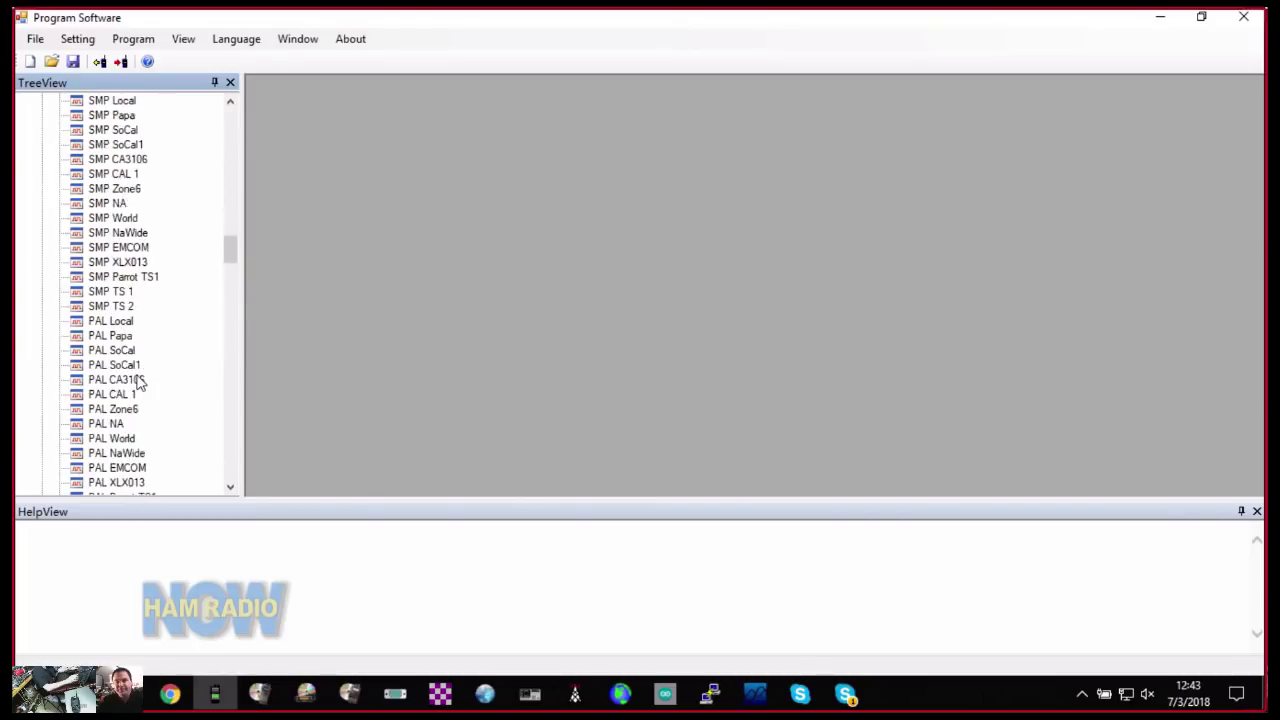
scroll(140, 382, down, 12)
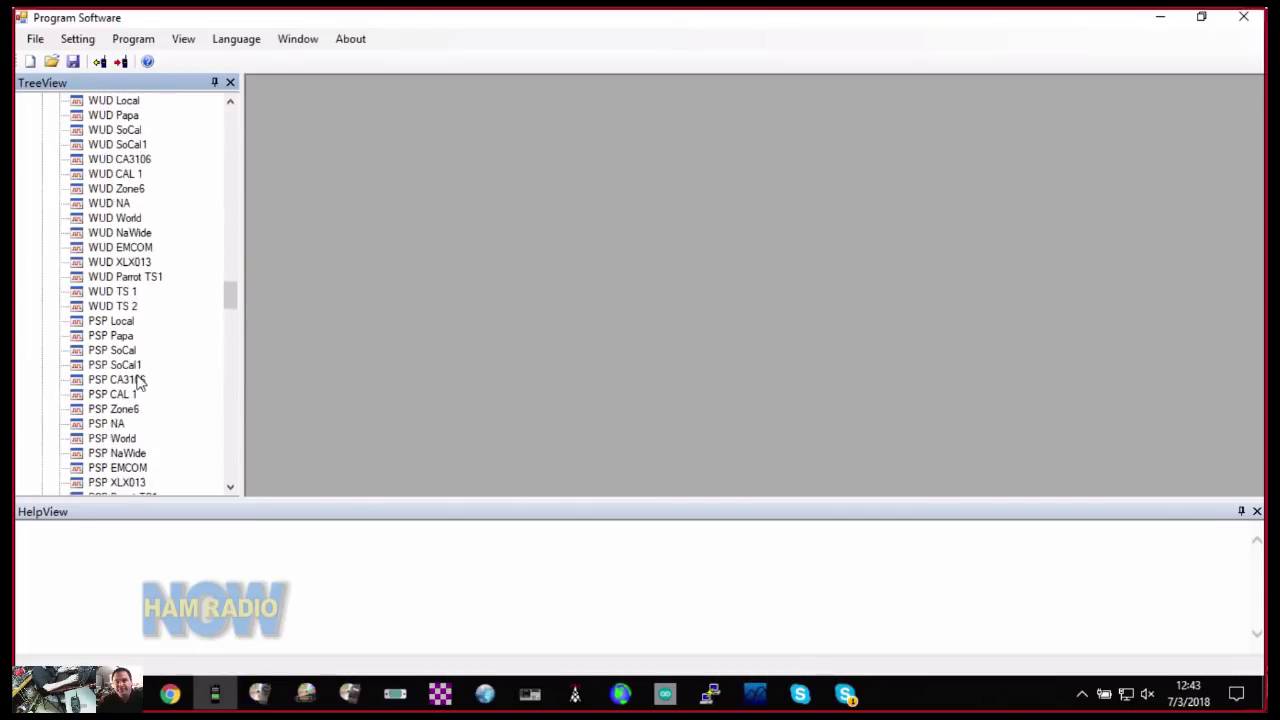
scroll(140, 382, down, 12)
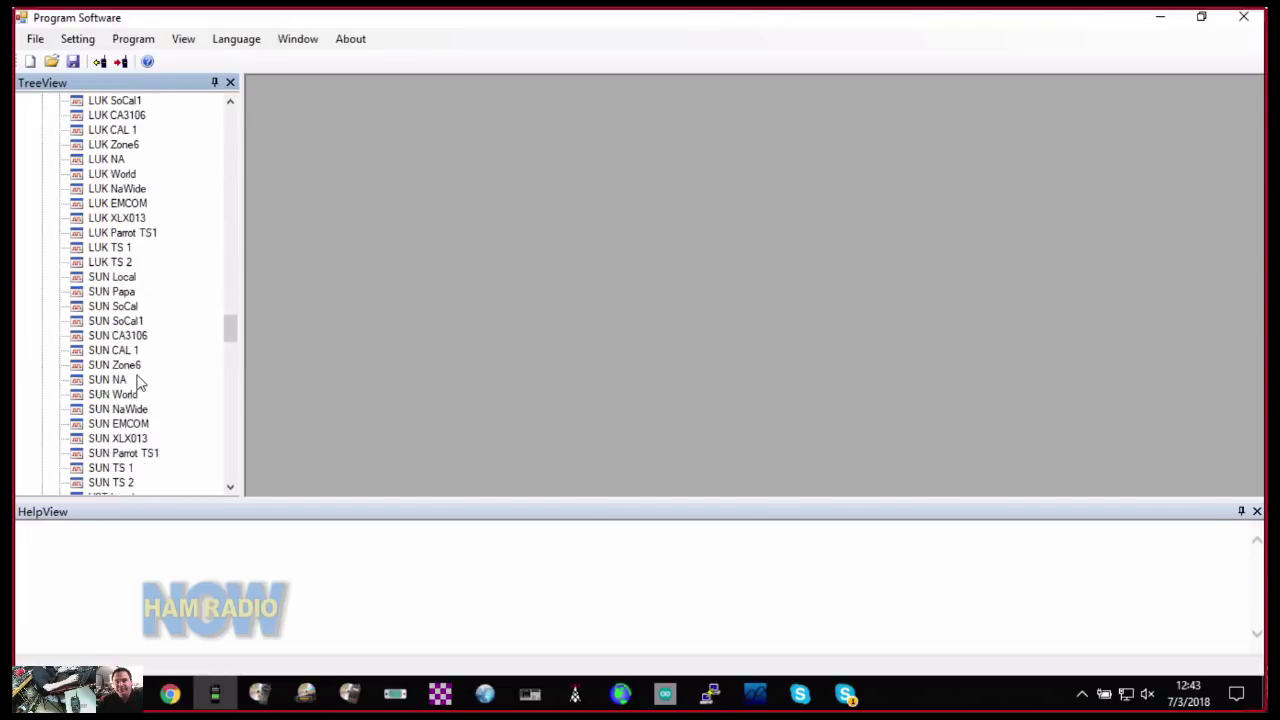
scroll(140, 382, up, 20)
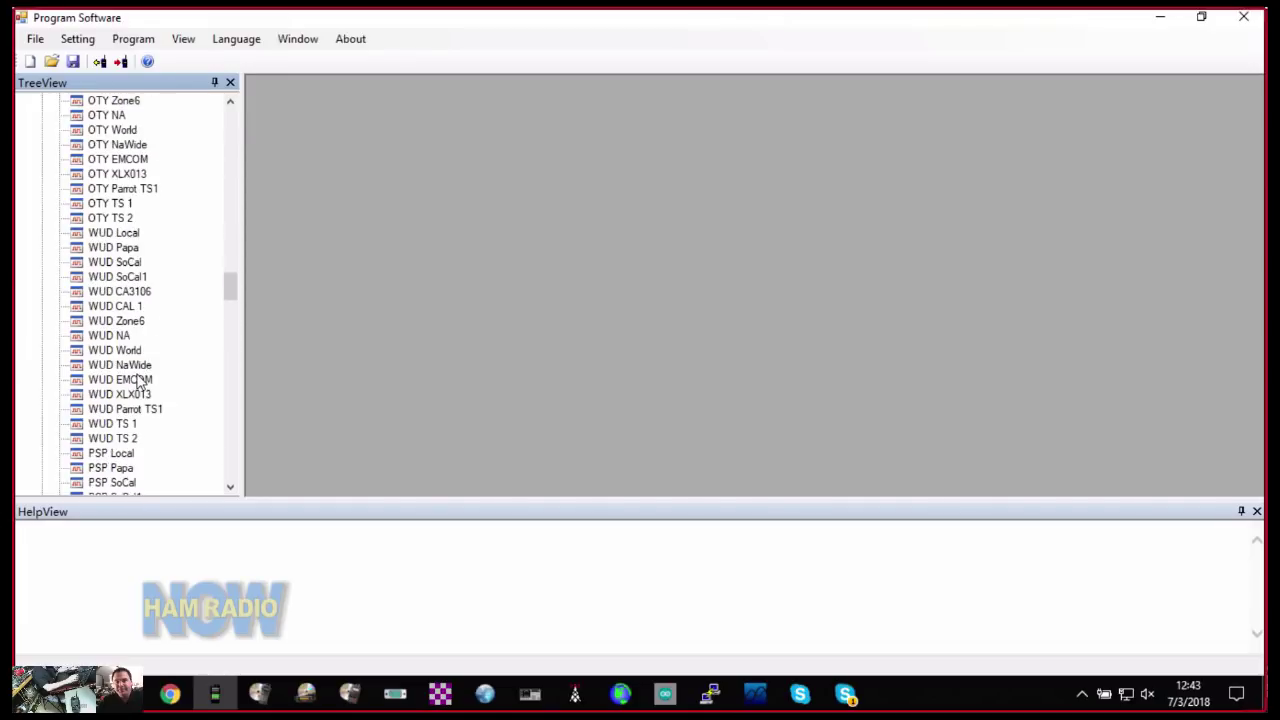
scroll(140, 382, up, 10)
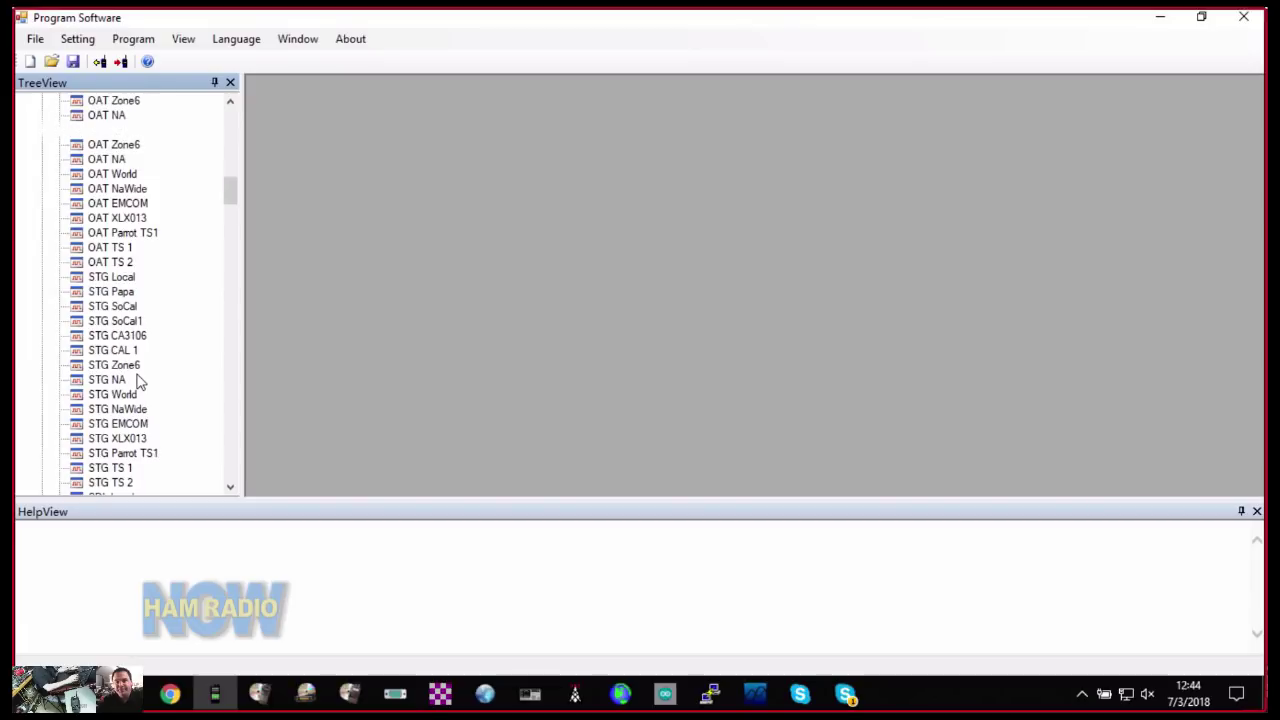
Open the SDL Local channel and maximize its settings window.
scroll(140, 382, down, 3)
scroll(140, 382, down, 6)
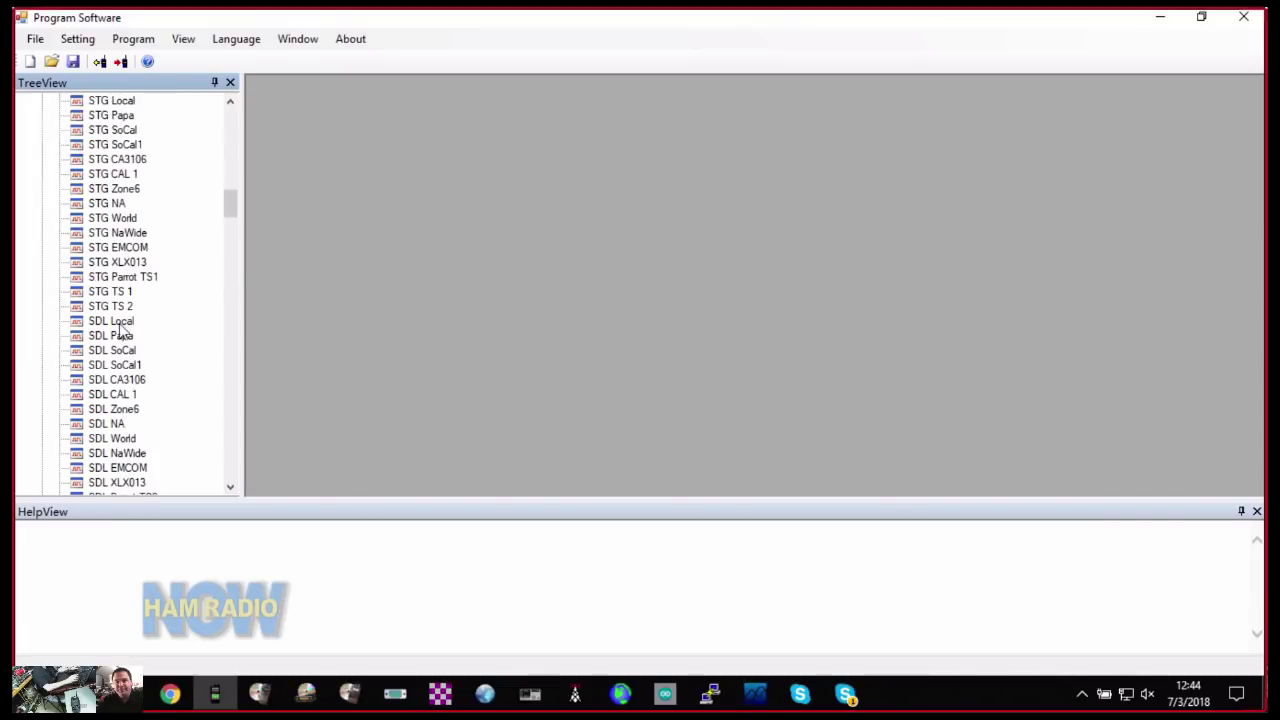
double_click(117, 322)
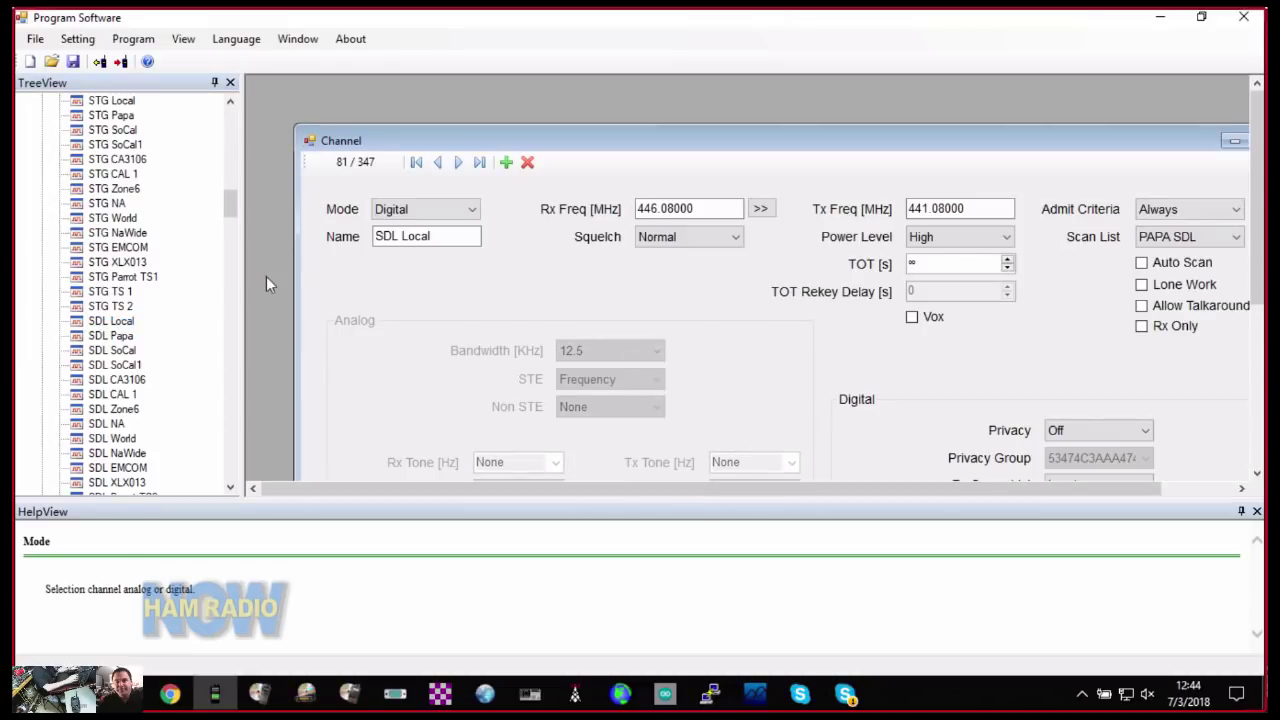
double_click(1017, 141)
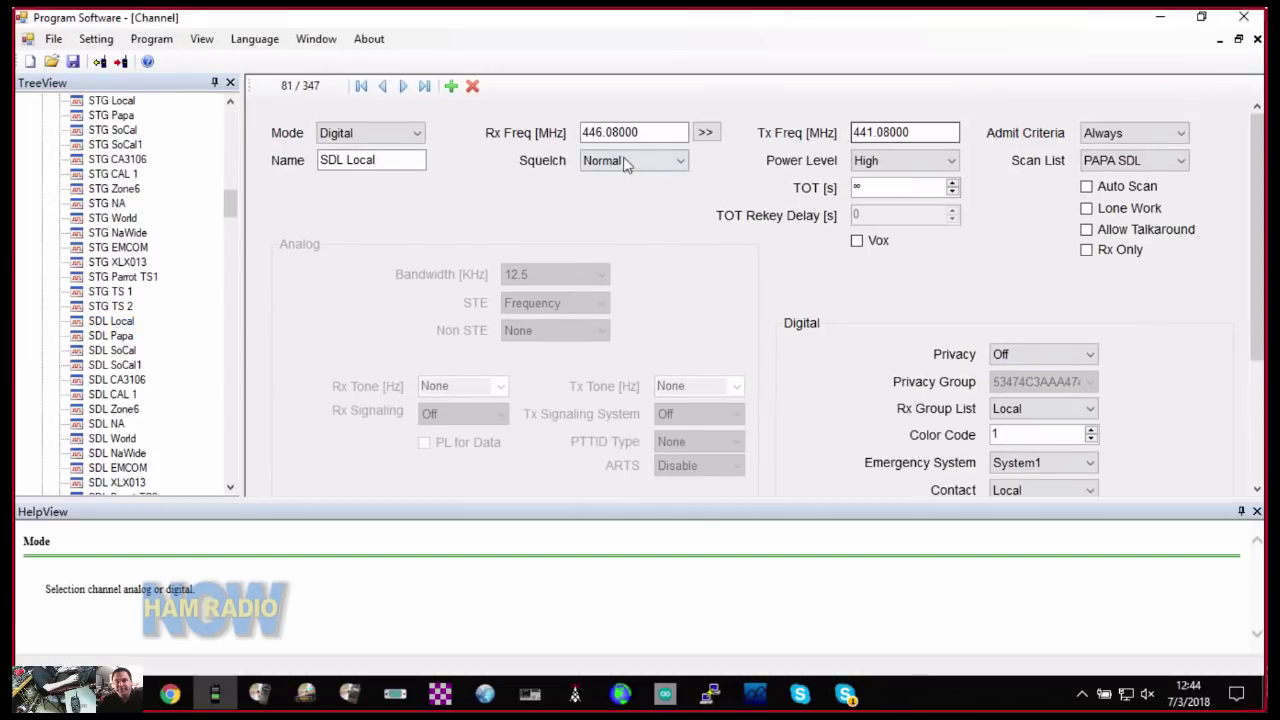
Review SDL Local's receive and transmit frequencies, scan list and digital settings without changing them.
click(585, 133)
click(635, 131)
click(862, 132)
click(929, 138)
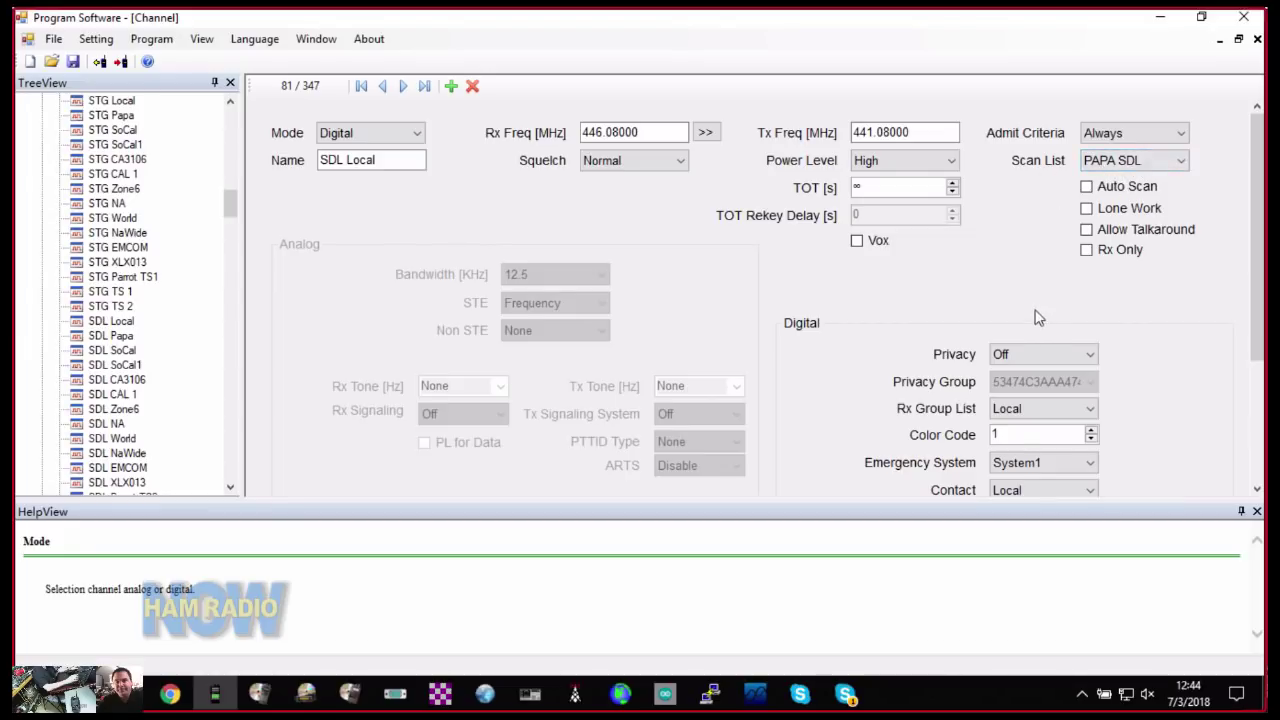
scroll(1036, 317, down, 2)
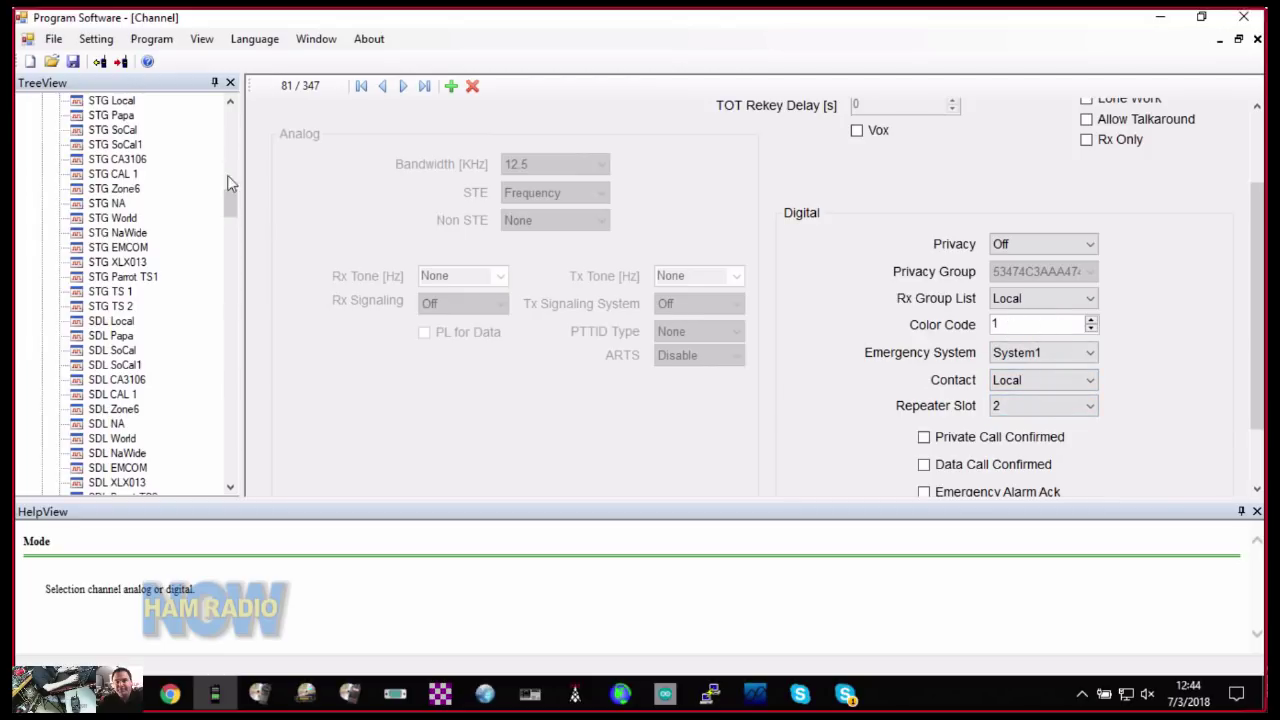
Expand the Contact and Digital Contact branches and view the Local contact's call details.
scroll(233, 170, up, 6)
scroll(223, 171, up, 15)
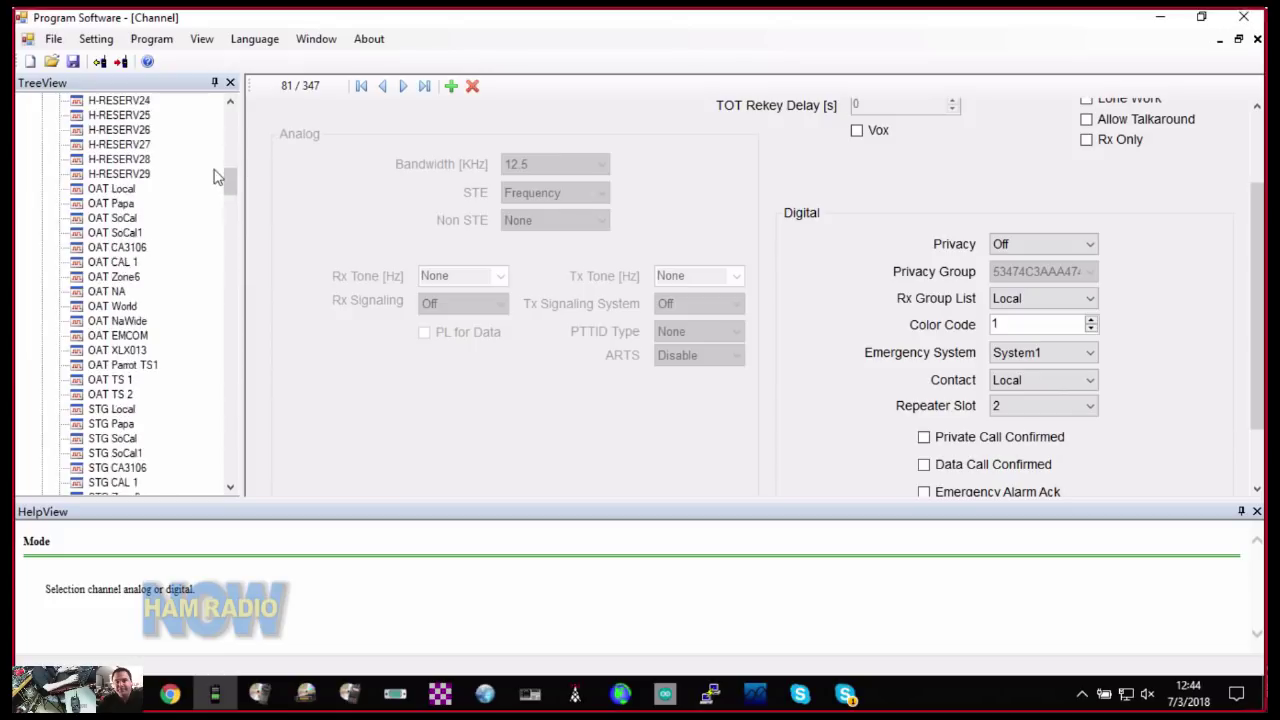
scroll(223, 171, up, 1)
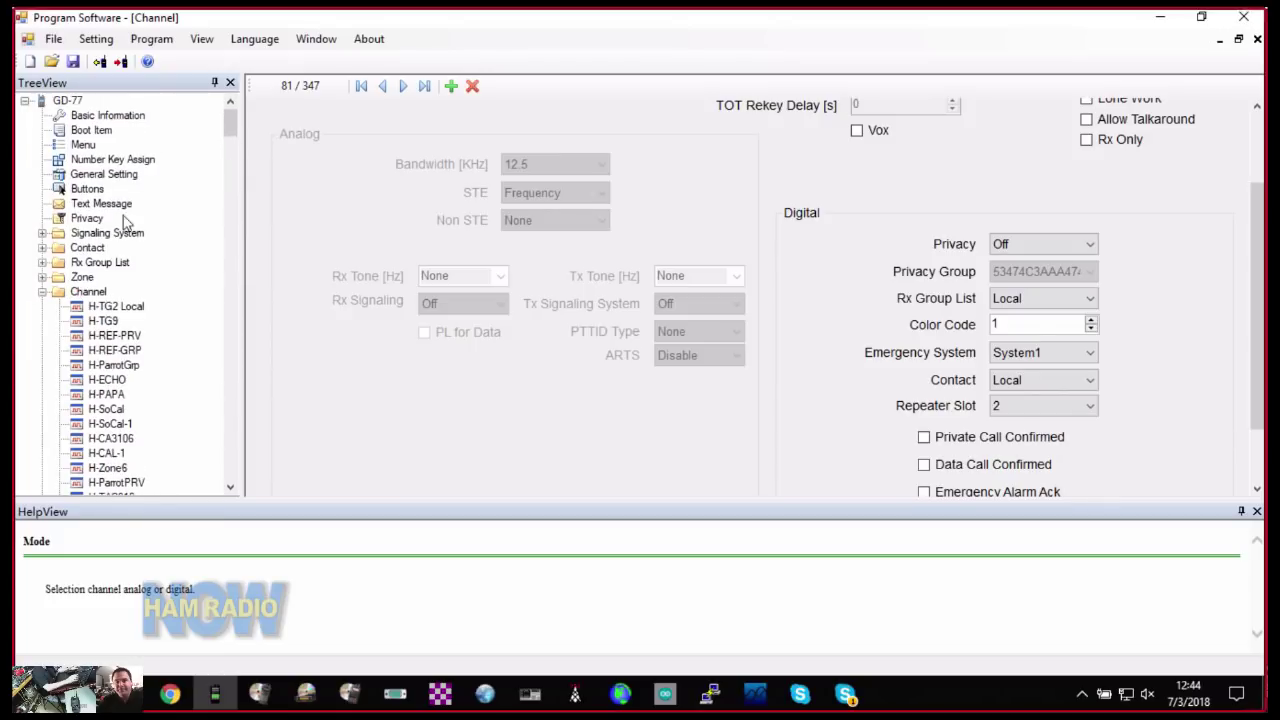
click(42, 247)
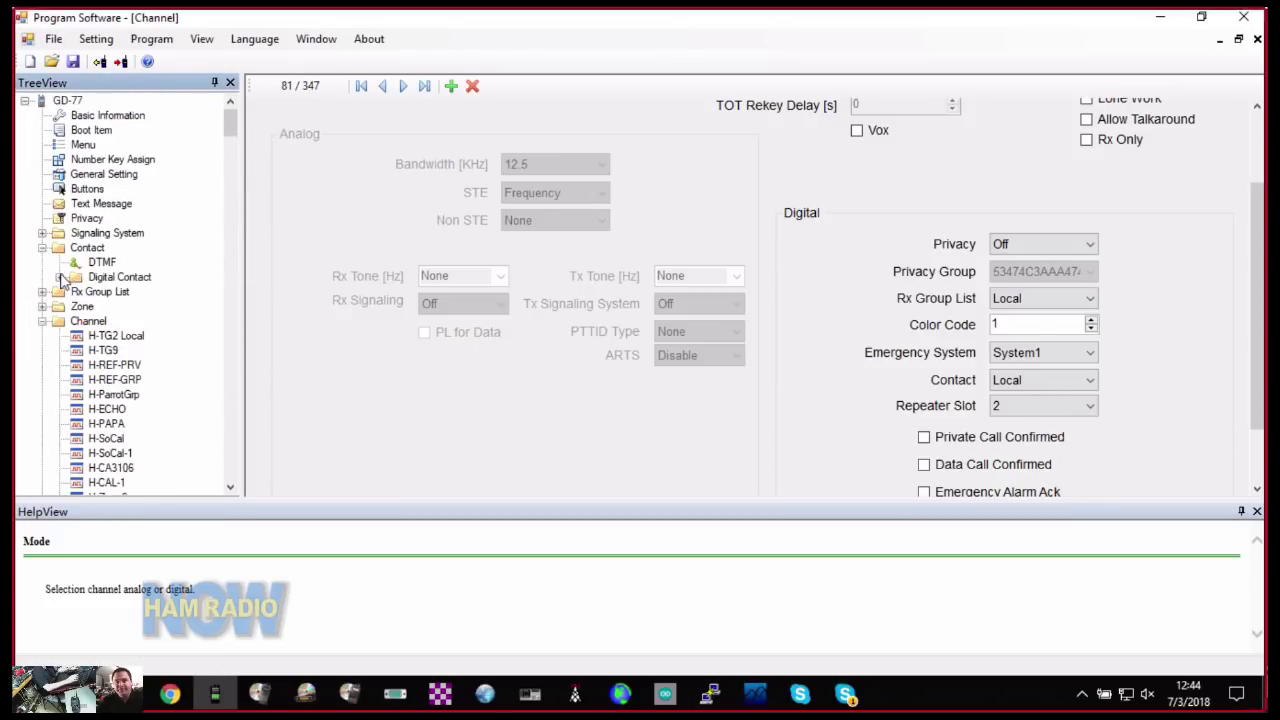
click(60, 277)
scroll(133, 232, down, 1)
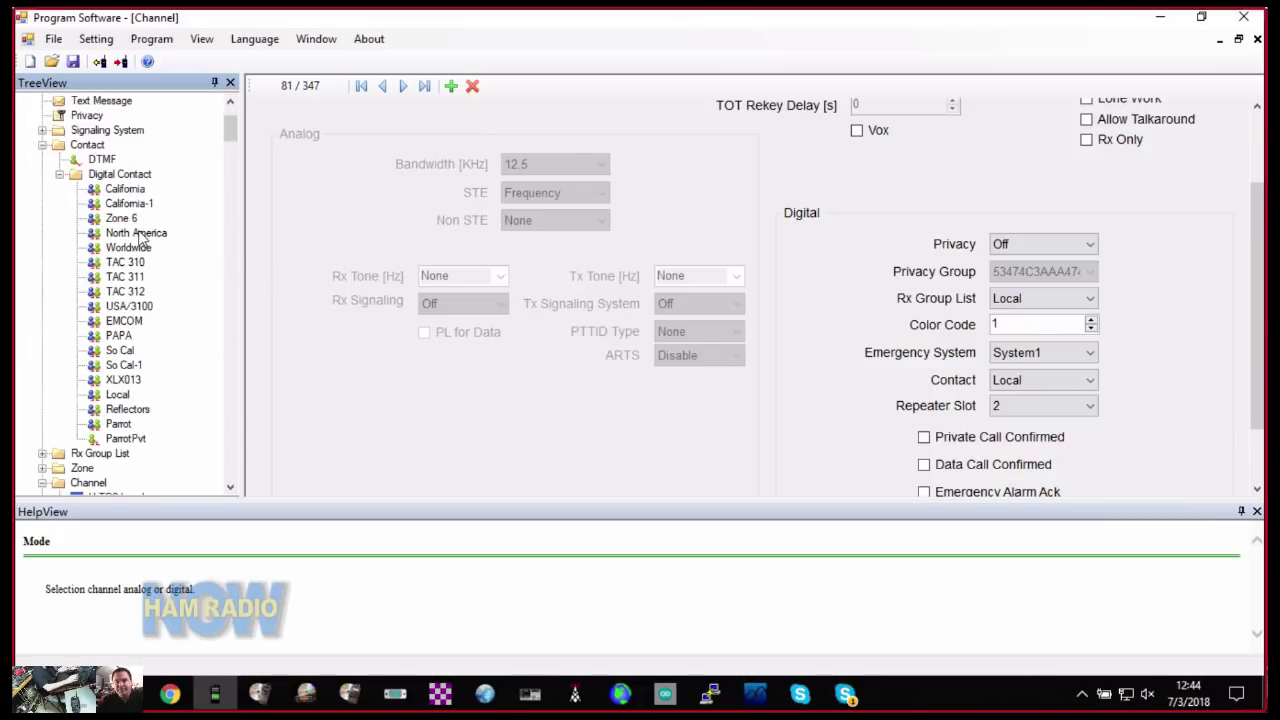
click(119, 395)
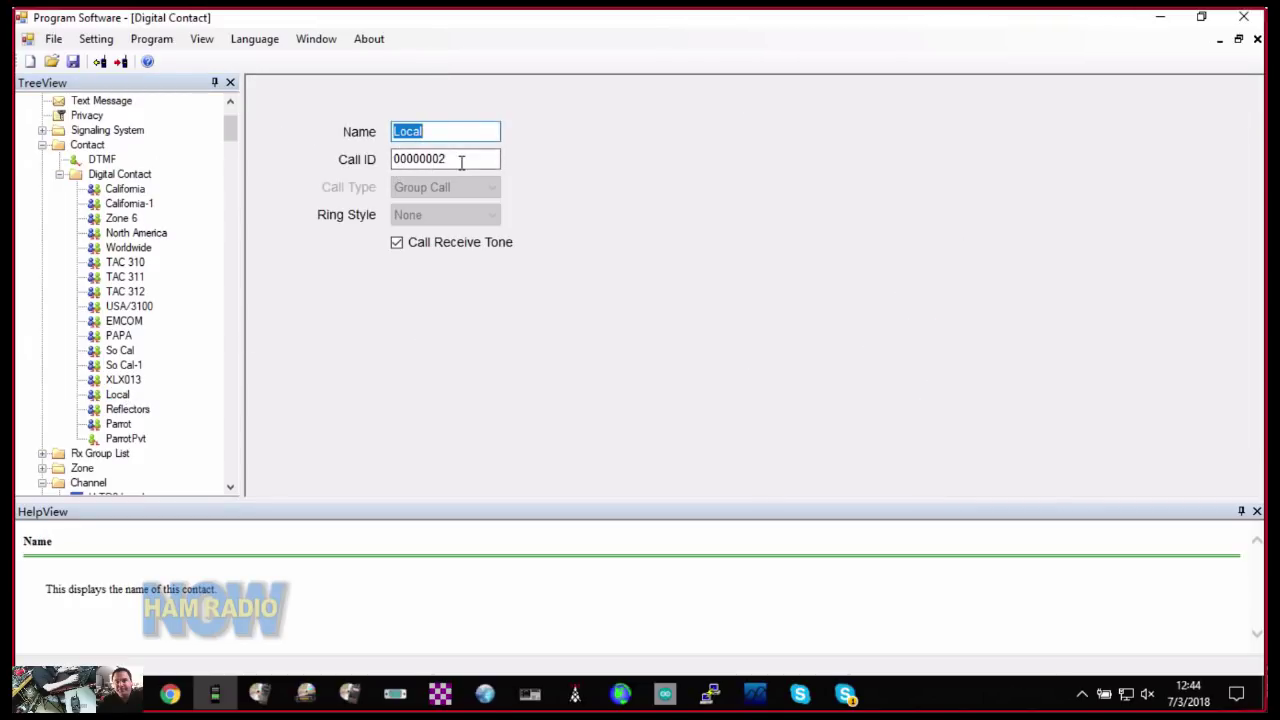
Expand the Rx Group List branch and view the members of the Local group list.
click(43, 453)
scroll(118, 365, down, 1)
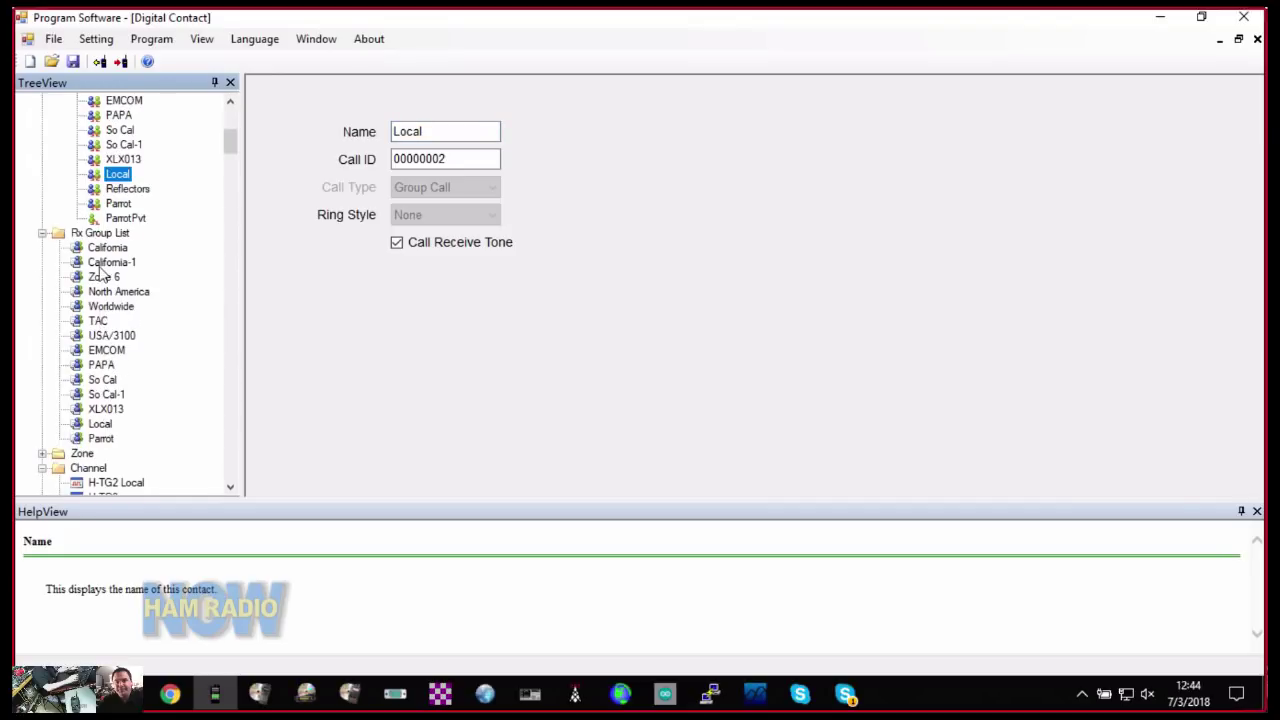
click(100, 426)
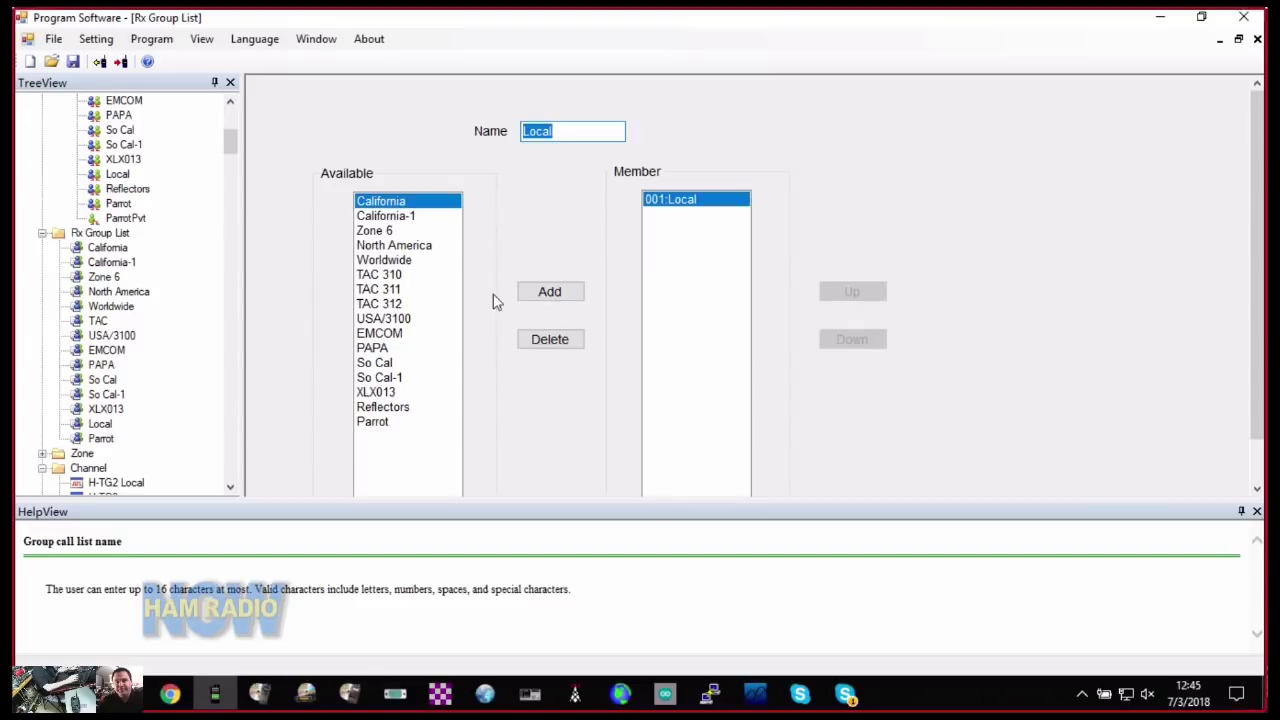
scroll(530, 265, down, 1)
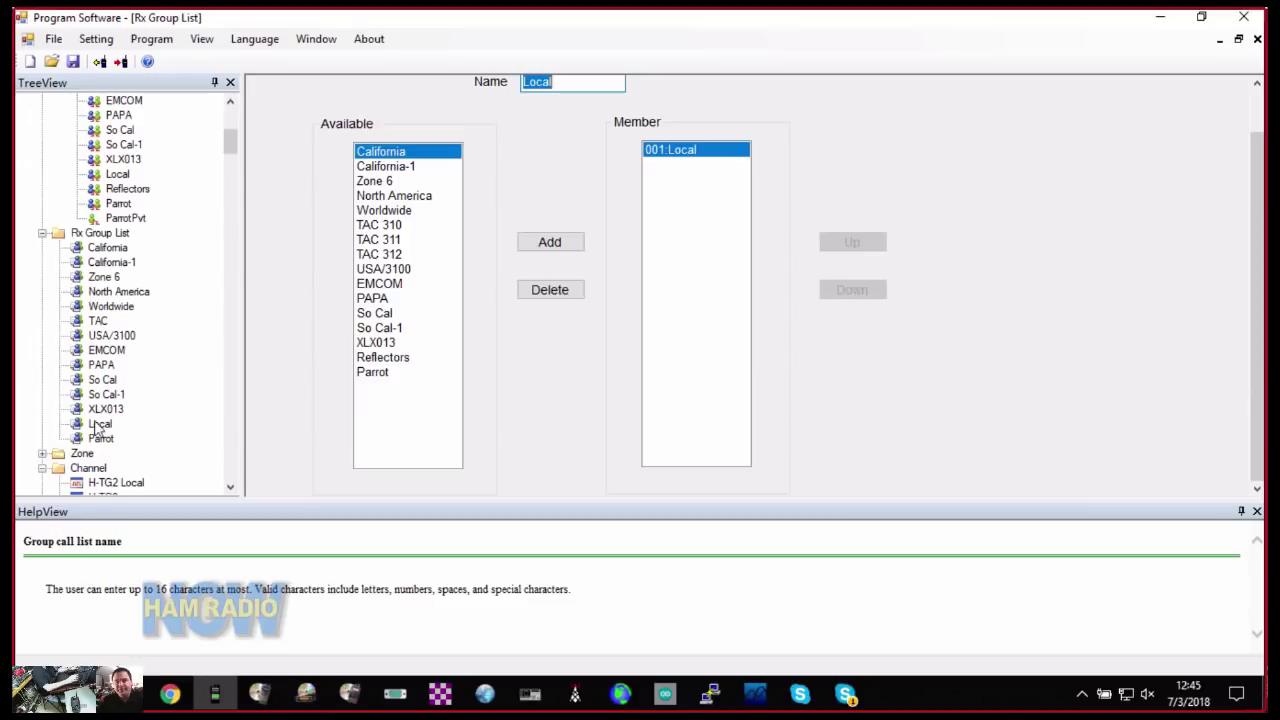
Expand the Zone branch, open the PAPA SDL zone and compare its members with the SDL entries under Channel.
scroll(117, 443, down, 1)
click(43, 410)
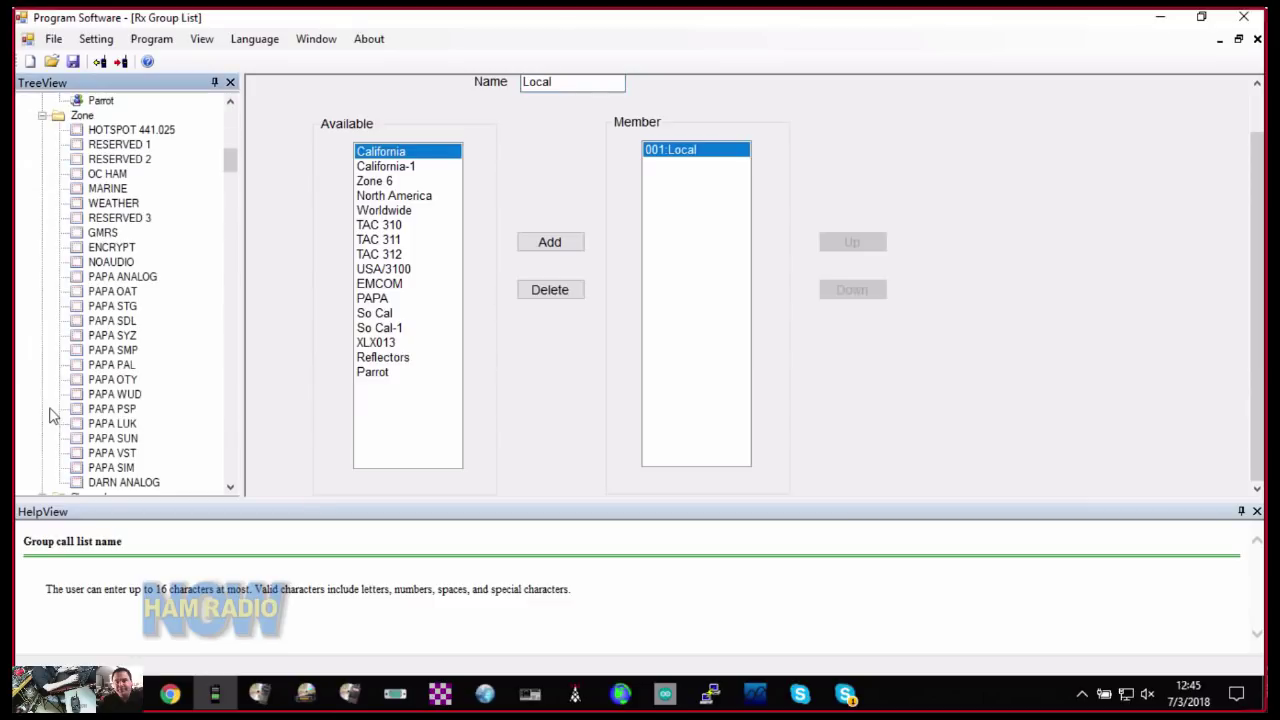
scroll(143, 175, down, 1)
scroll(145, 176, up, 2)
click(113, 321)
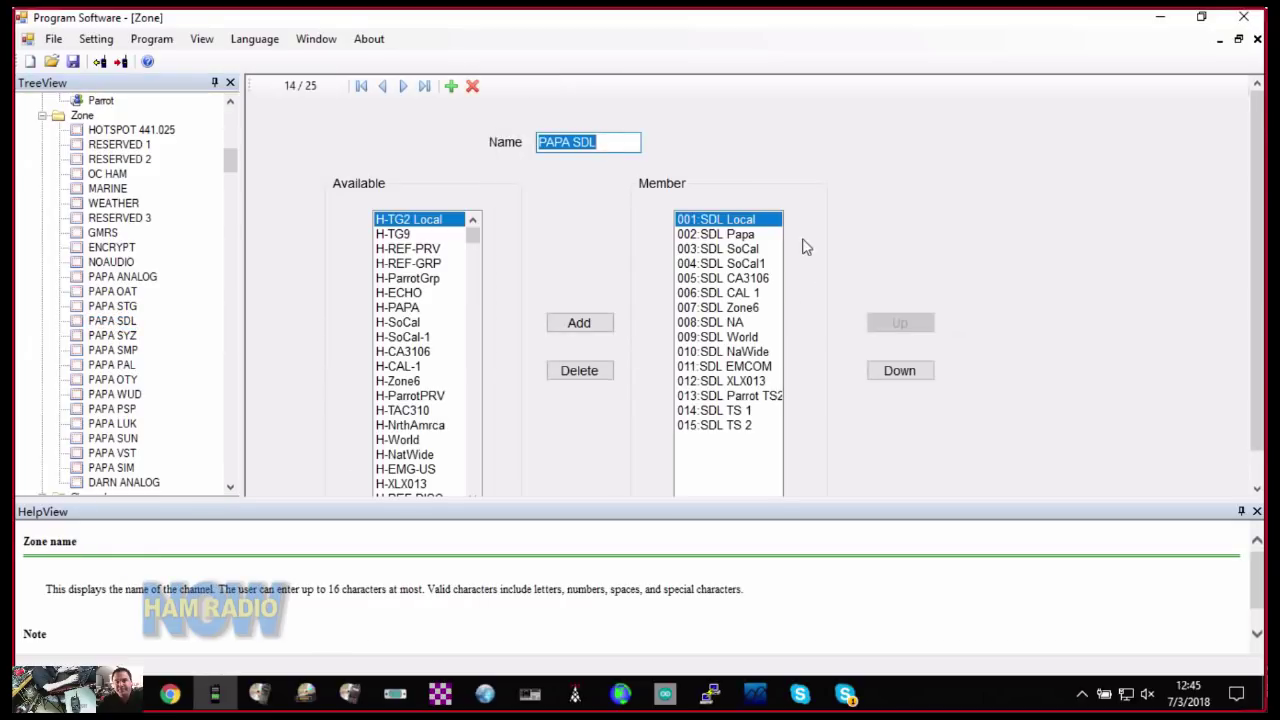
scroll(140, 335, down, 15)
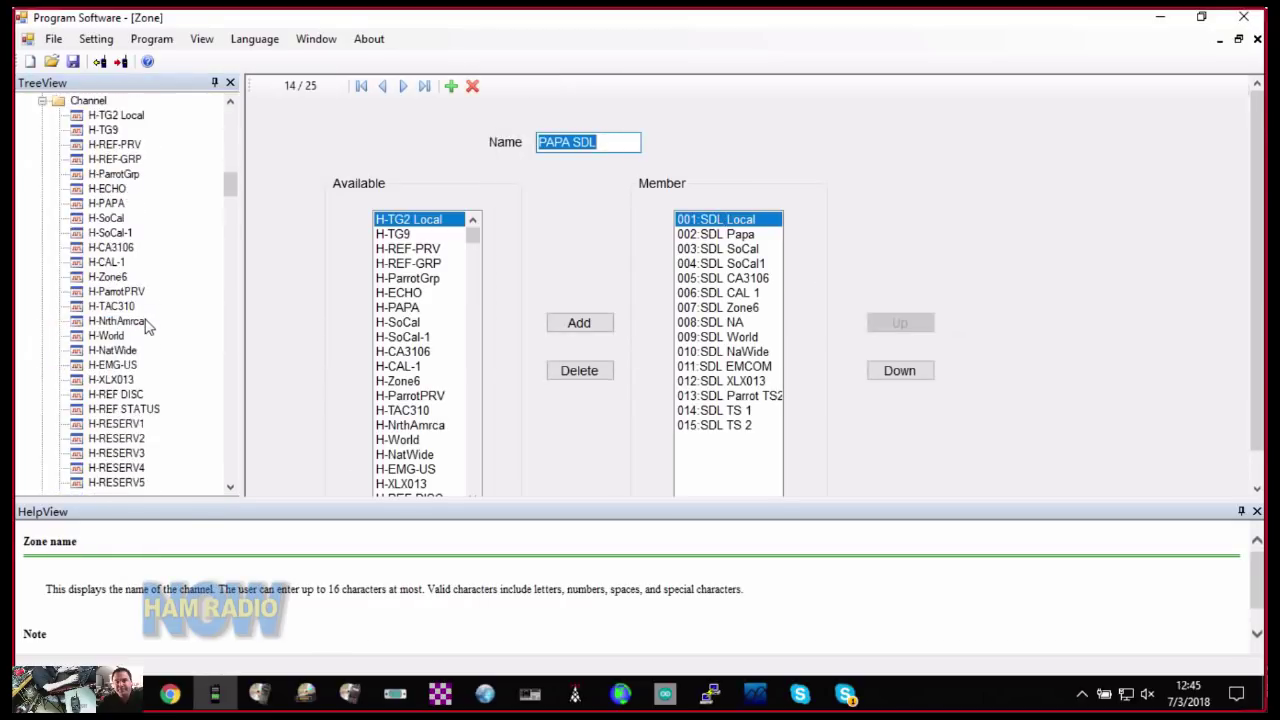
scroll(148, 327, down, 4)
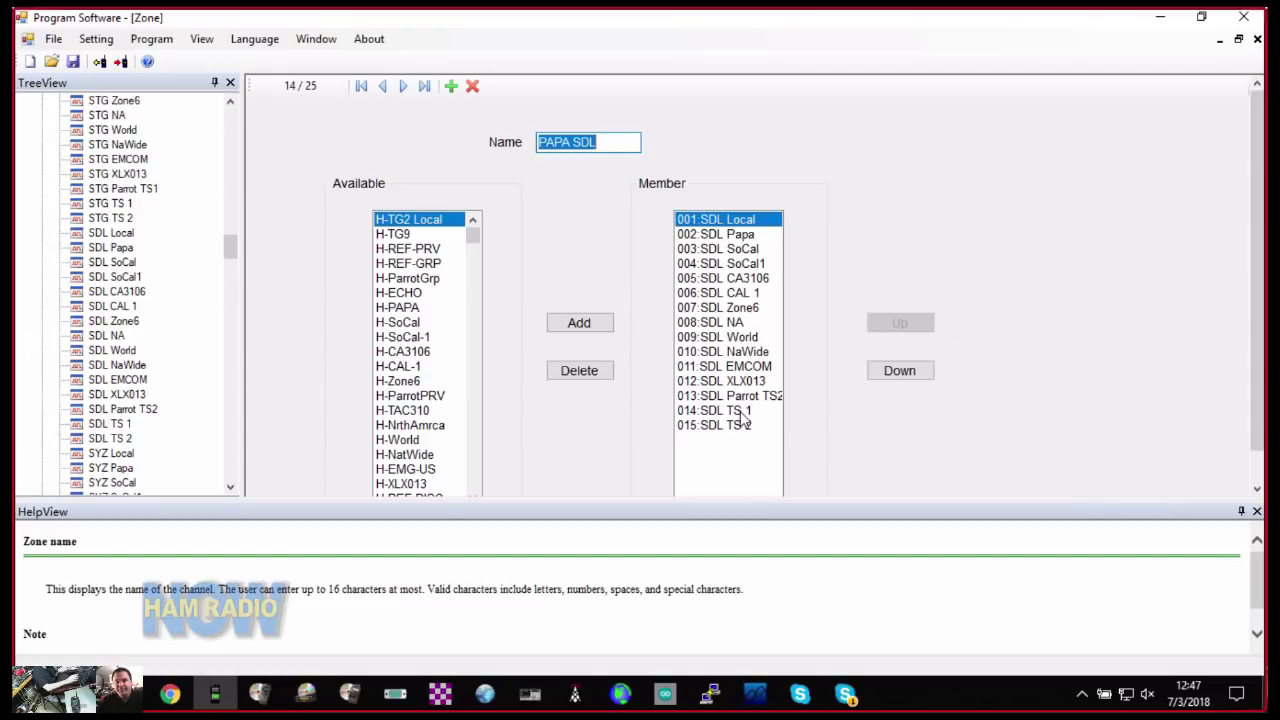
Open the SDL TS 1 channel and examine its Rx group list, color code, contact and repeater slot settings.
click(124, 424)
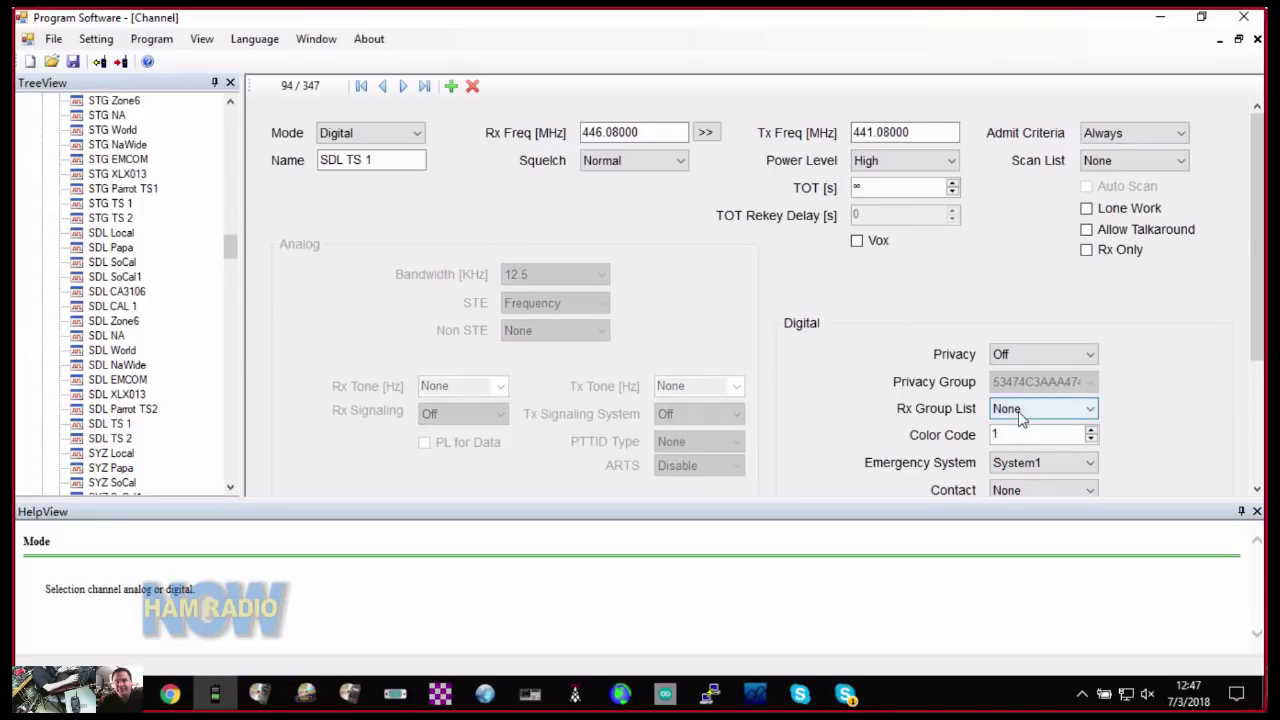
scroll(1023, 414, down, 1)
scroll(1023, 414, up, 1)
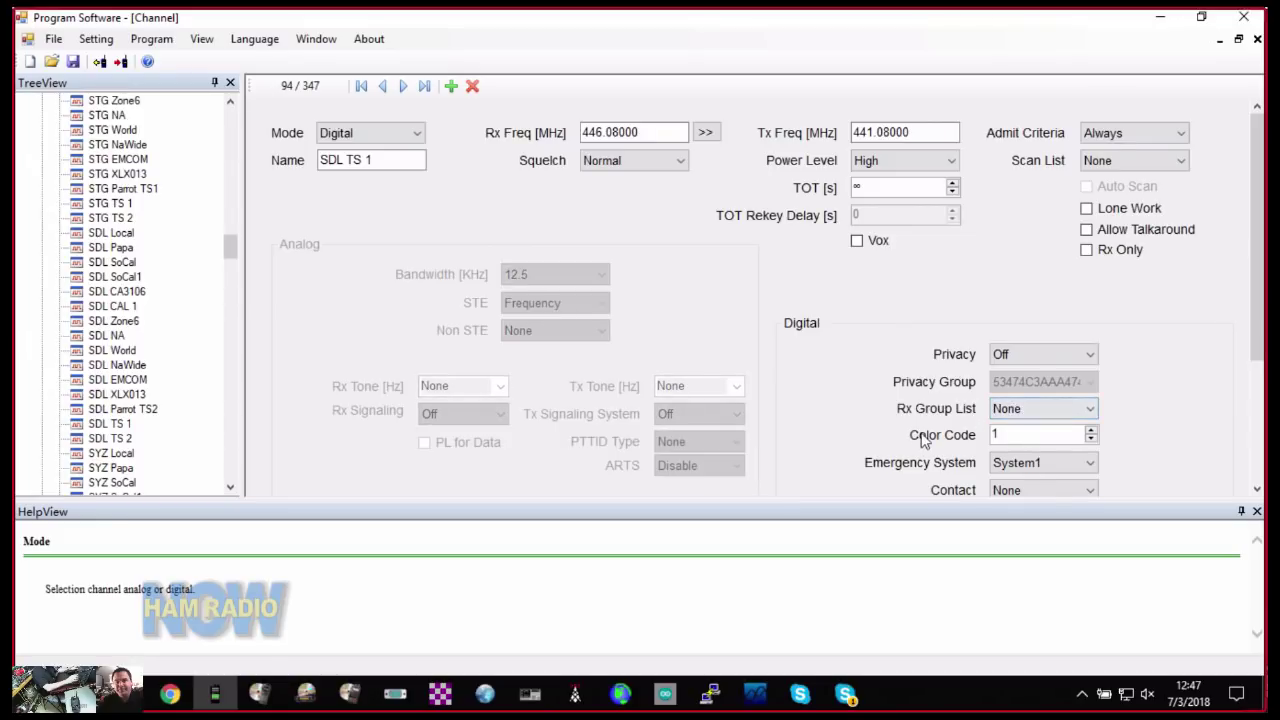
scroll(925, 440, down, 3)
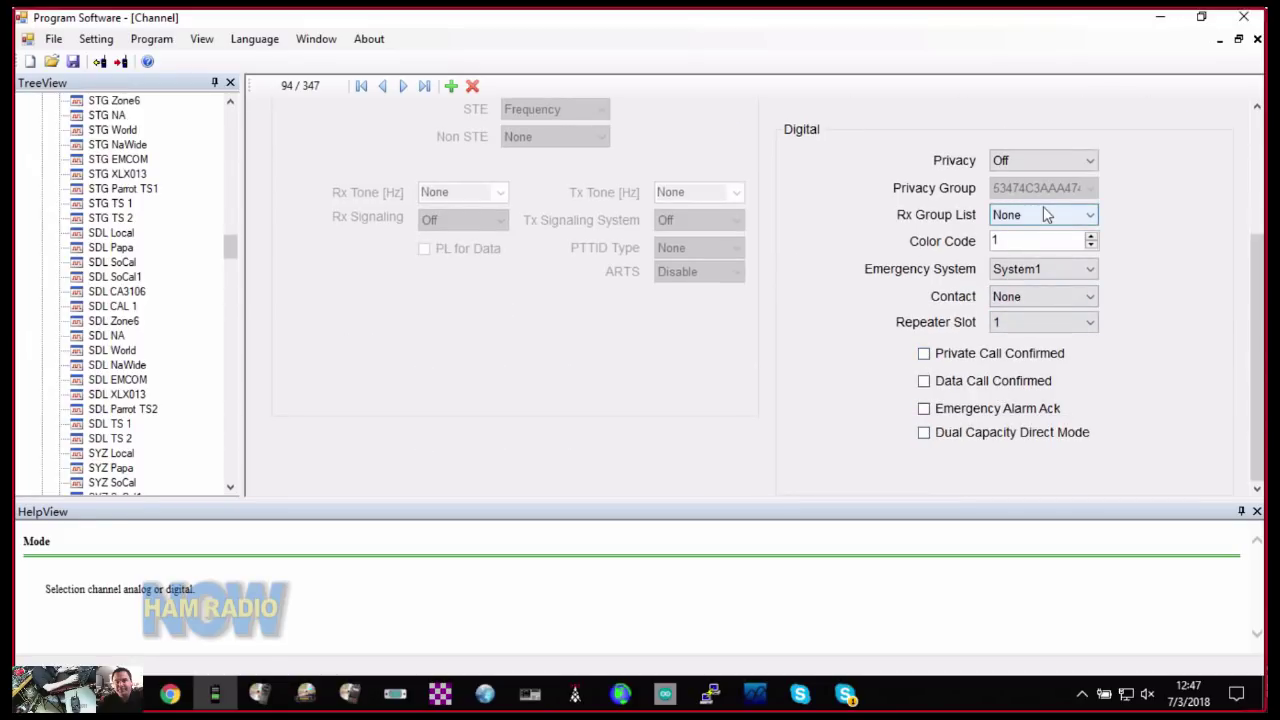
scroll(396, 263, up, 3)
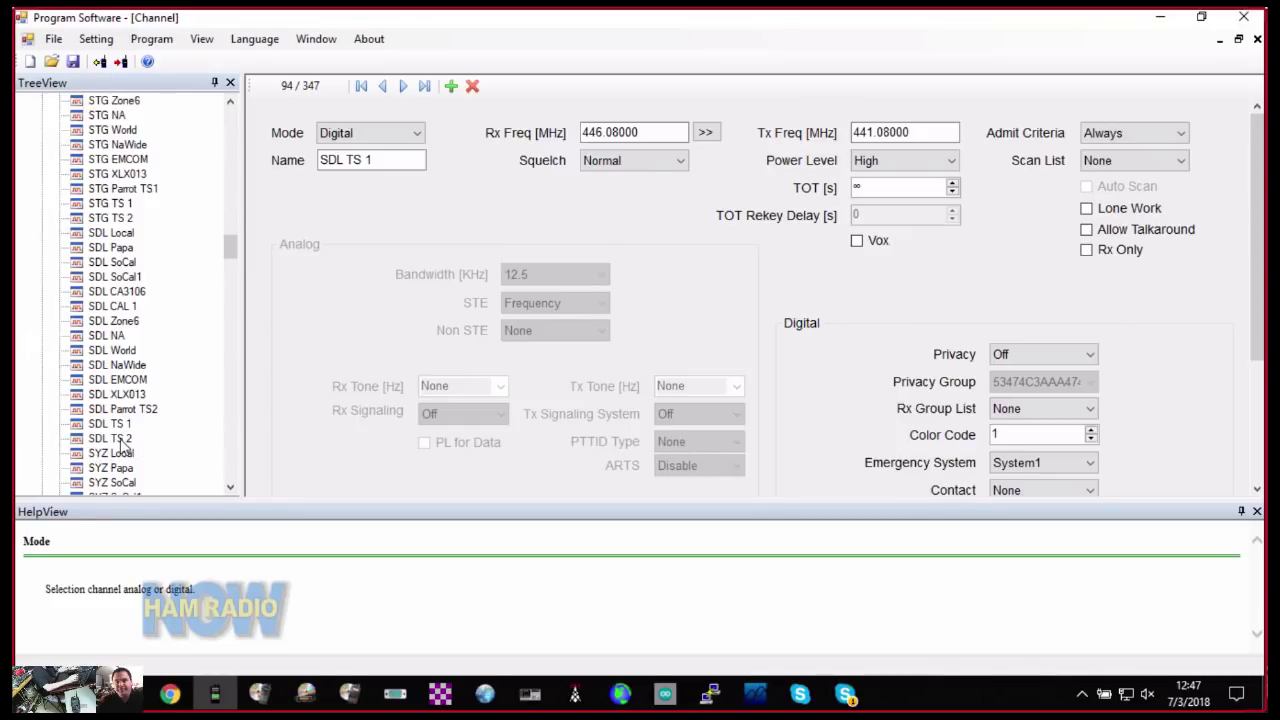
Look back through the Digital Contact, Rx Group List and Zone branches of the configuration tree.
scroll(177, 357, up, 6)
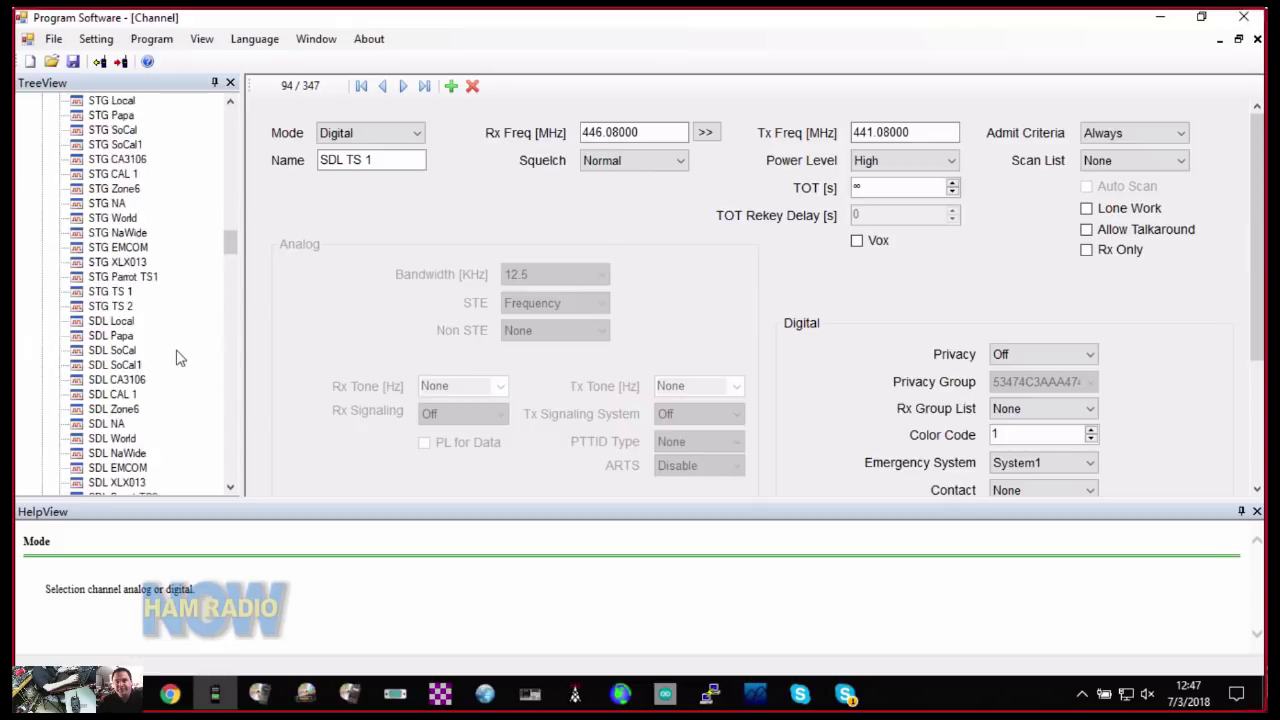
scroll(177, 357, up, 20)
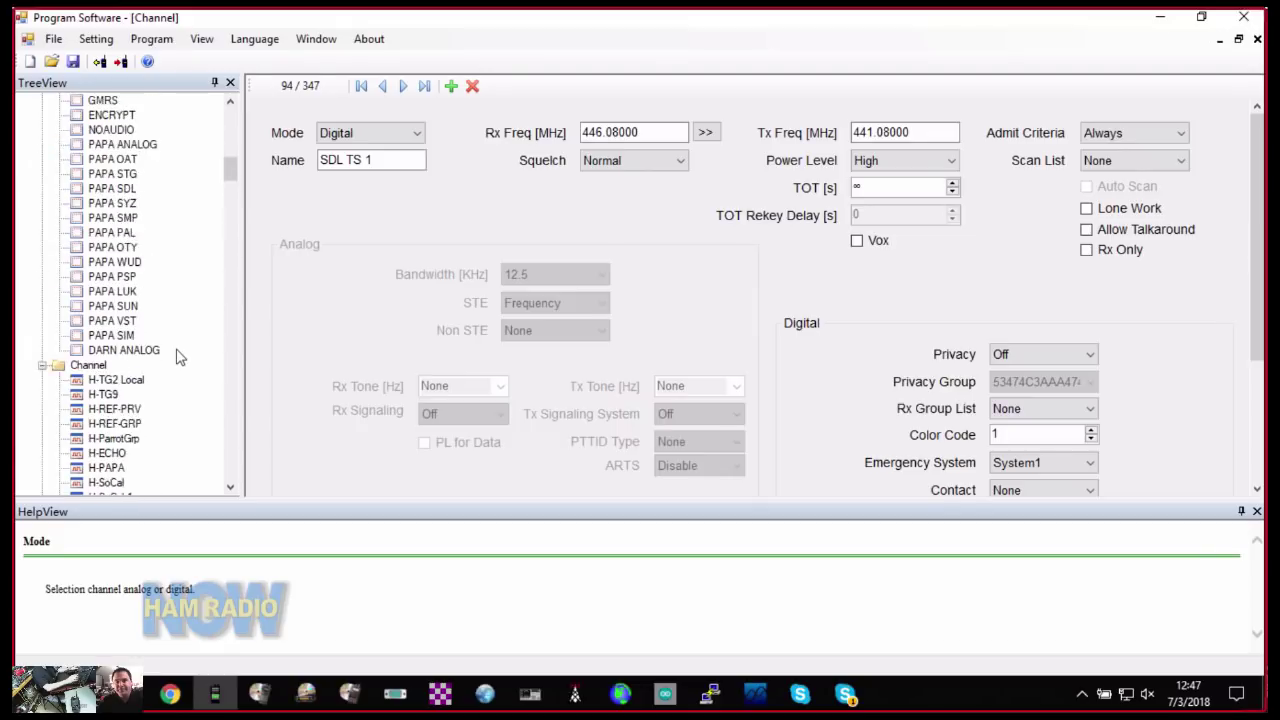
scroll(177, 357, up, 4)
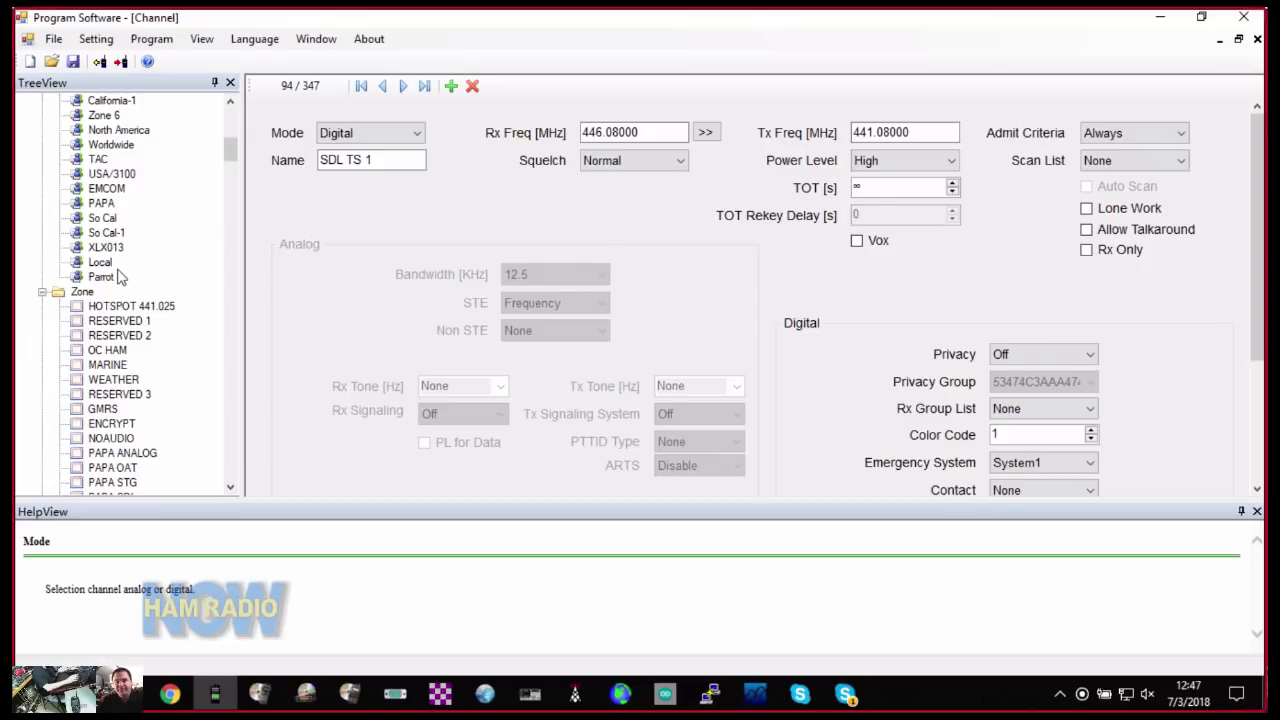
scroll(145, 280, up, 2)
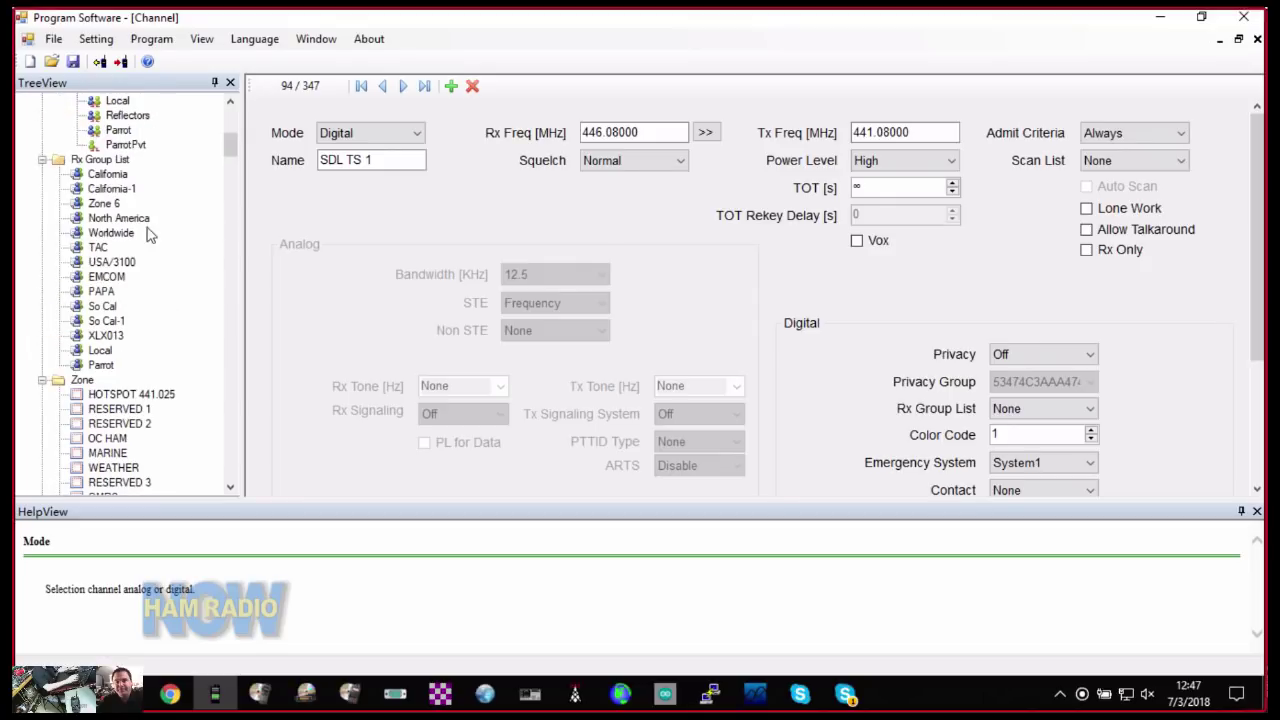
scroll(140, 190, up, 2)
scroll(145, 178, up, 4)
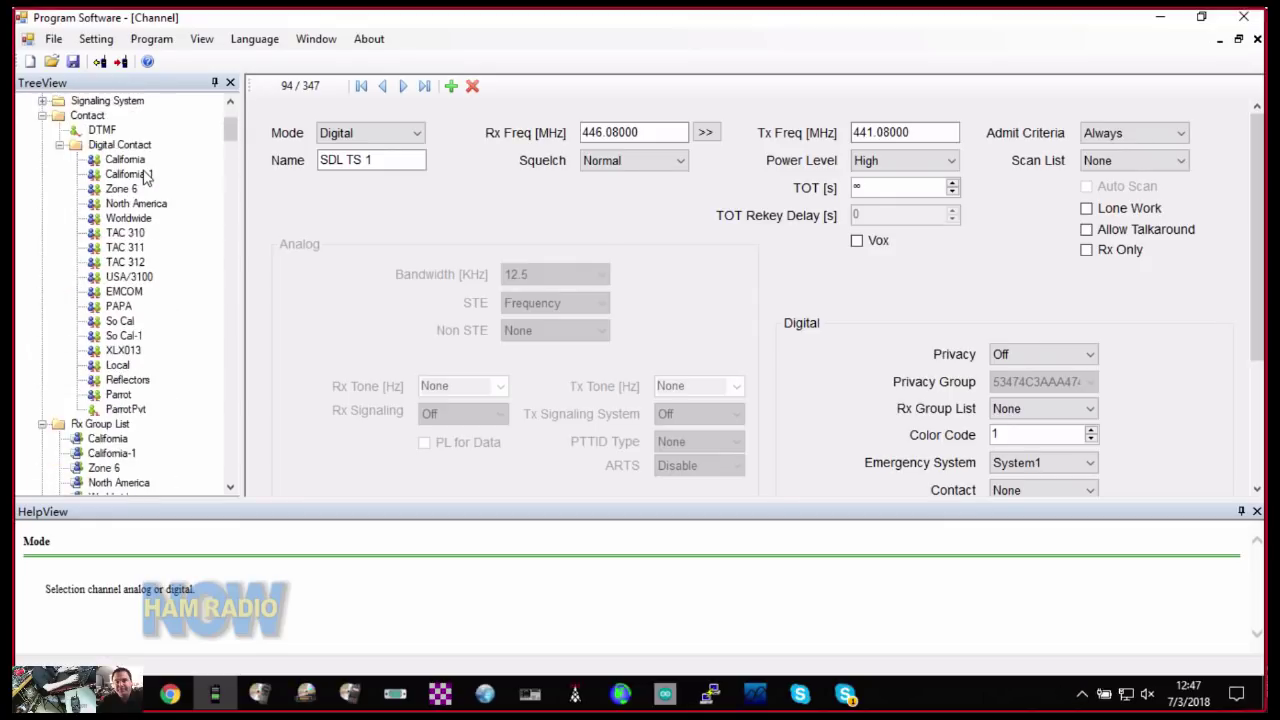
scroll(145, 178, down, 5)
scroll(145, 178, down, 5)
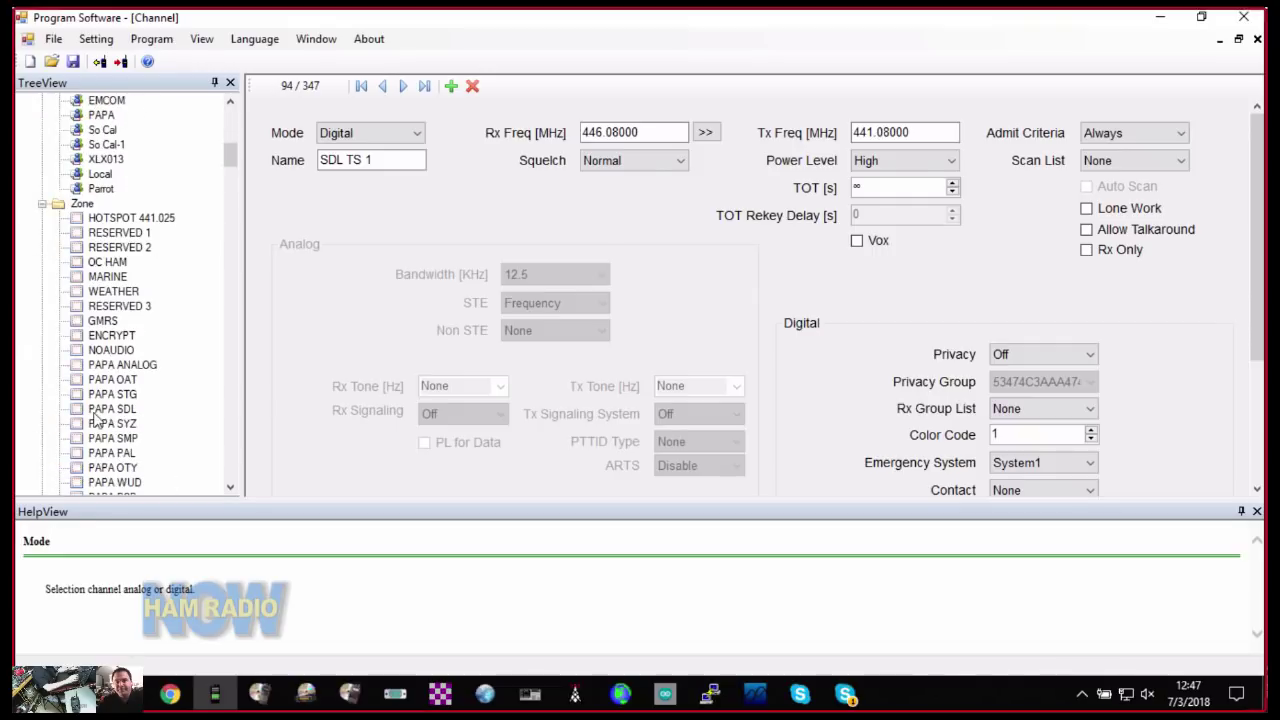
Reopen the PAPA SDL zone and look through its available channels alongside the member list.
scroll(100, 420, down, 2)
scroll(106, 322, down, 2)
scroll(106, 322, up, 1)
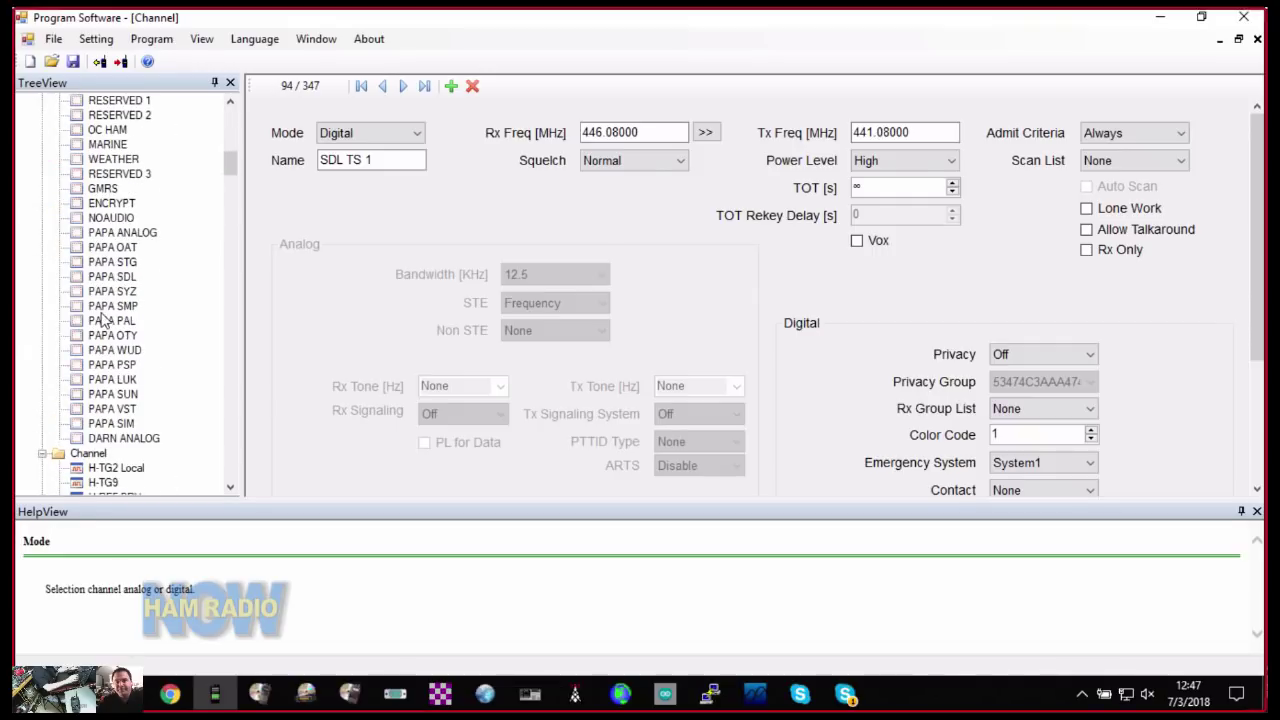
click(115, 278)
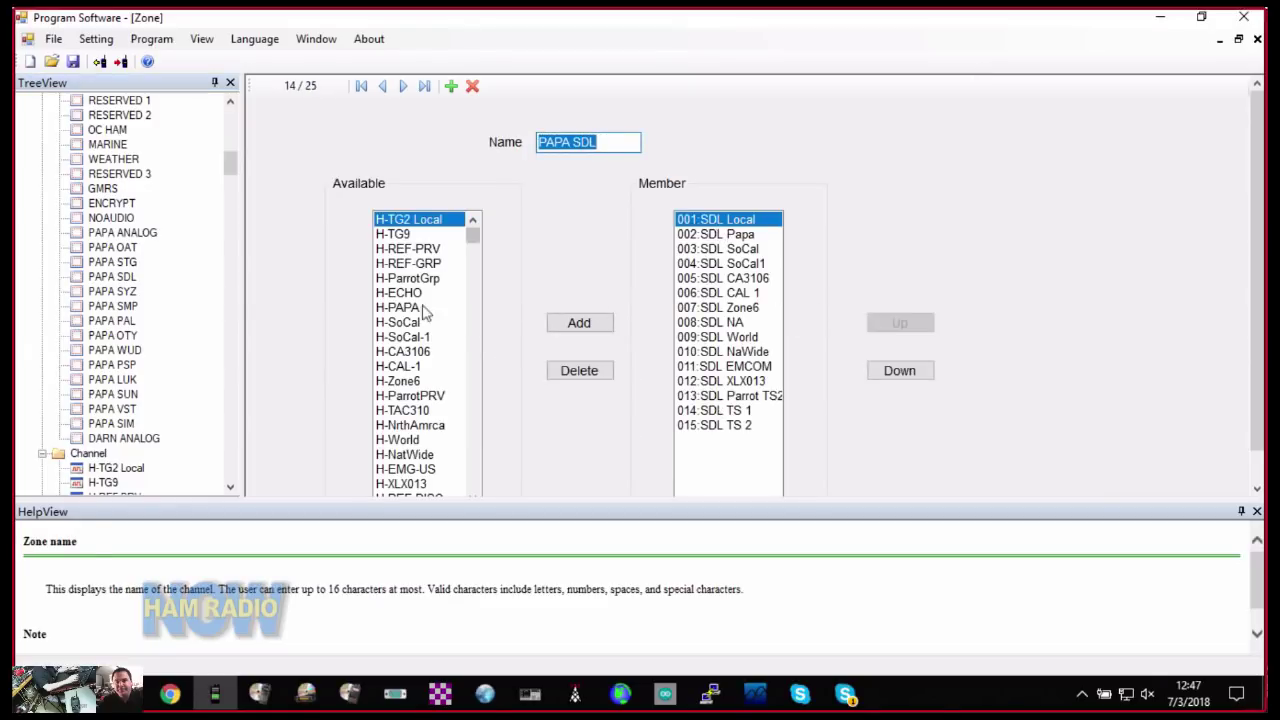
scroll(430, 280, down, 3)
scroll(432, 278, down, 3)
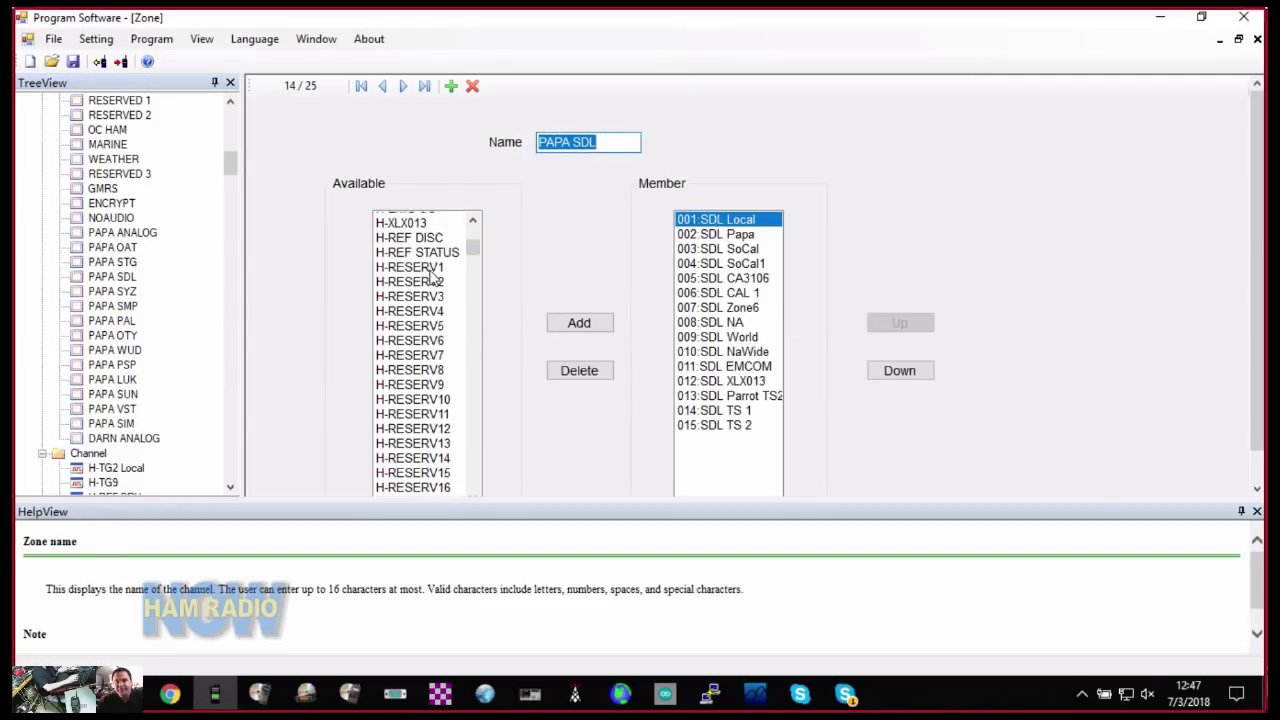
scroll(432, 278, up, 6)
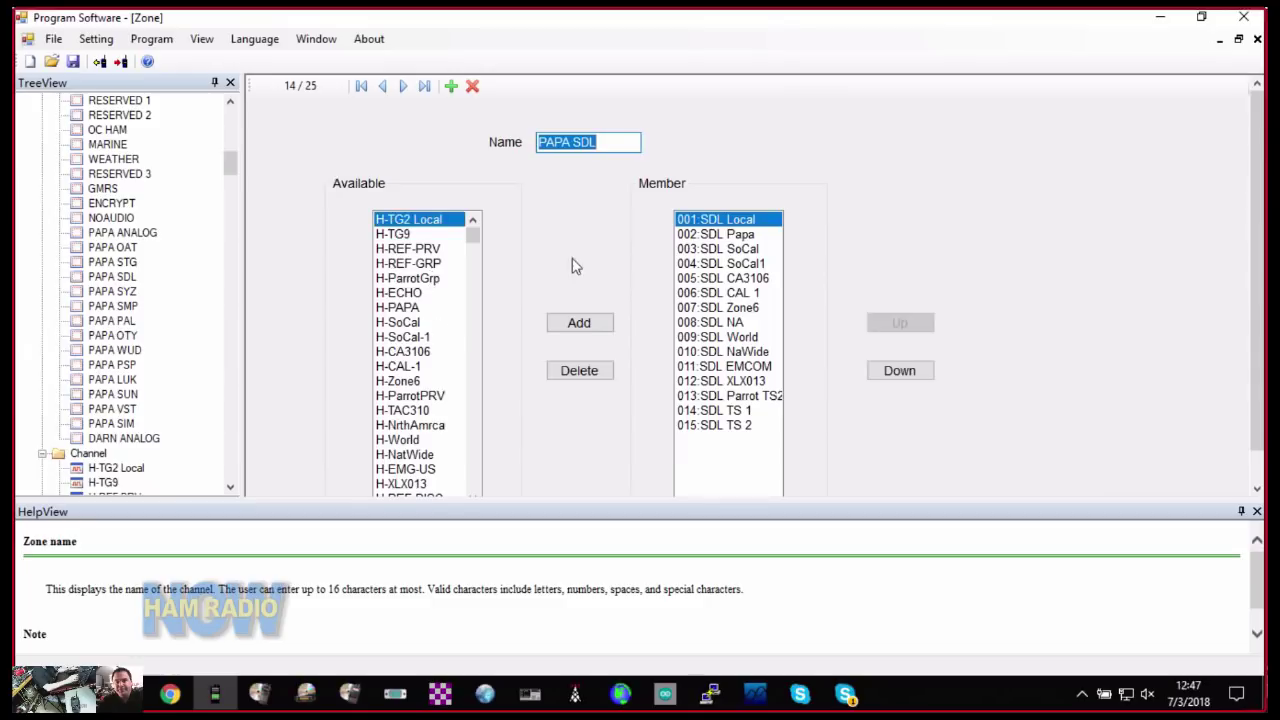